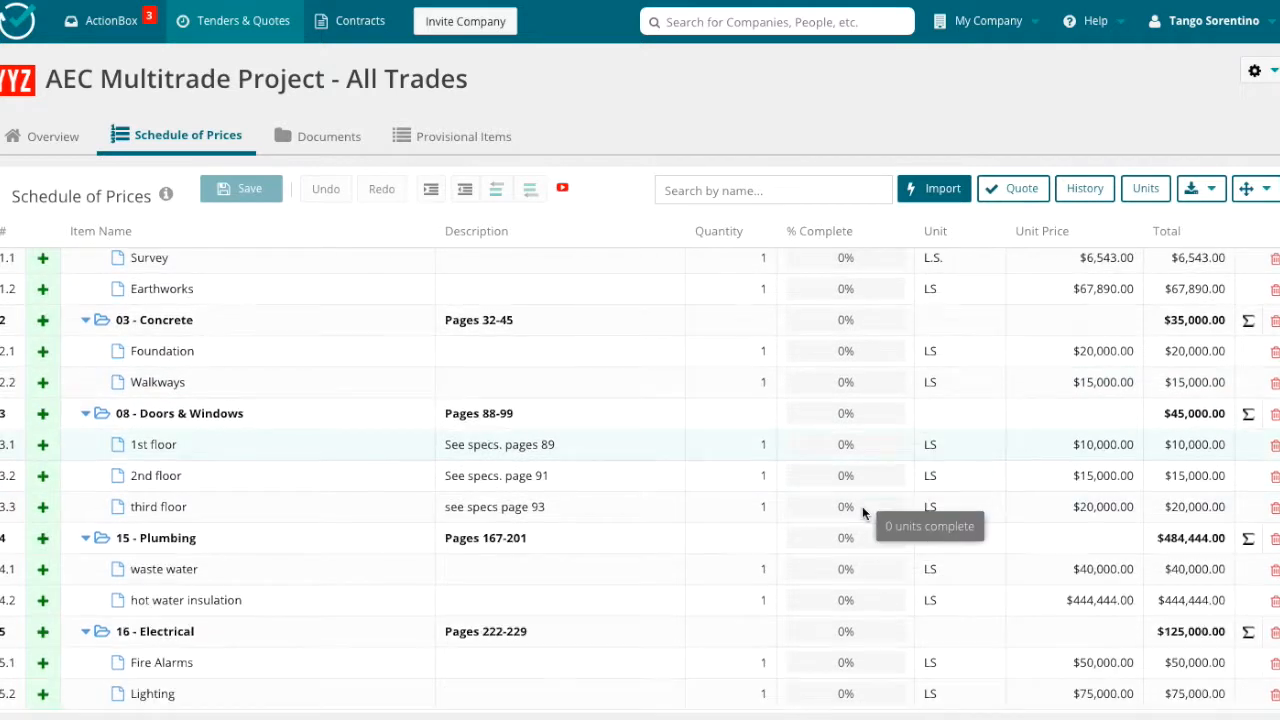
# - Review the All Trades contract's uploaded documents, overview and schedule of prices
pyautogui.scroll(1, 862, 506)
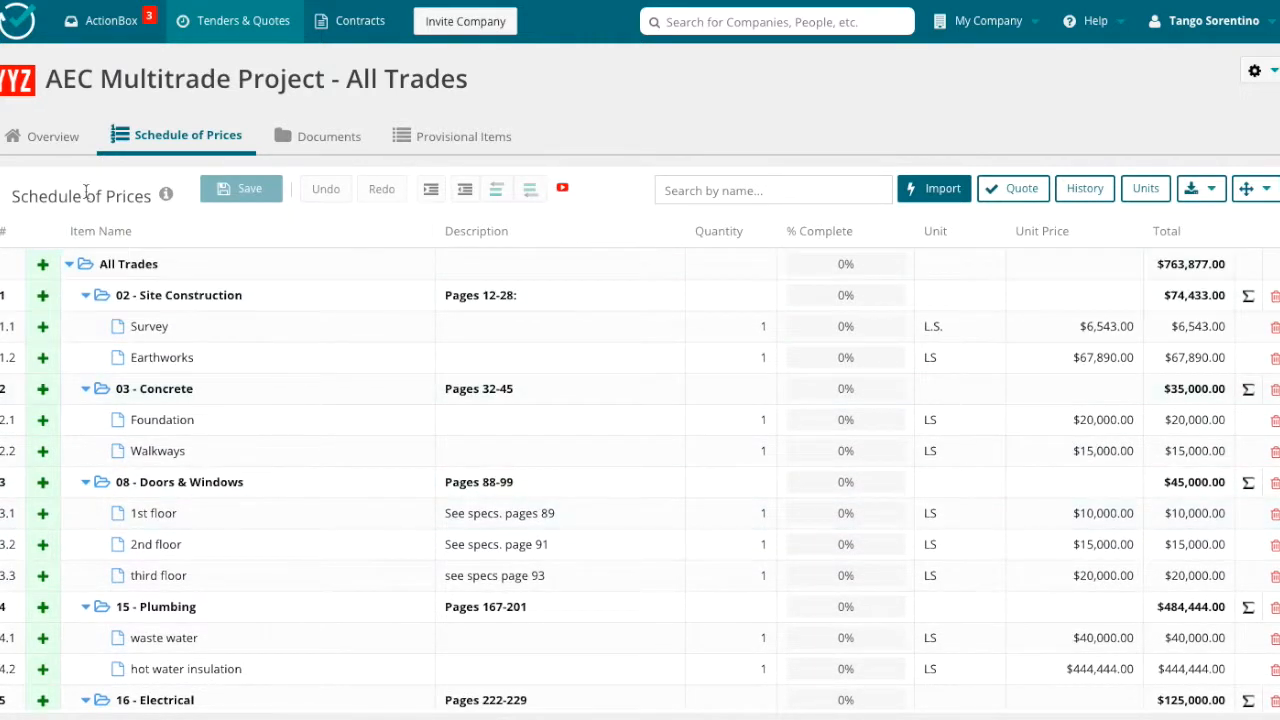
pyautogui.click(322, 138)
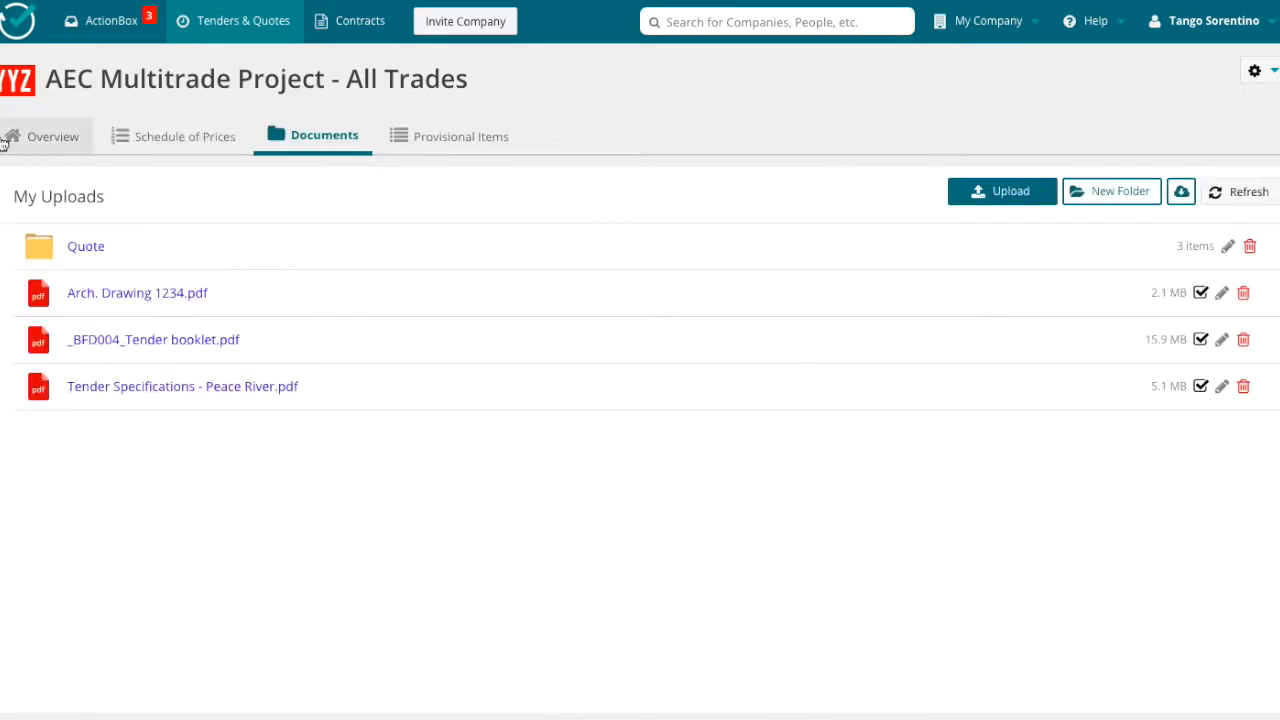
pyautogui.click(44, 140)
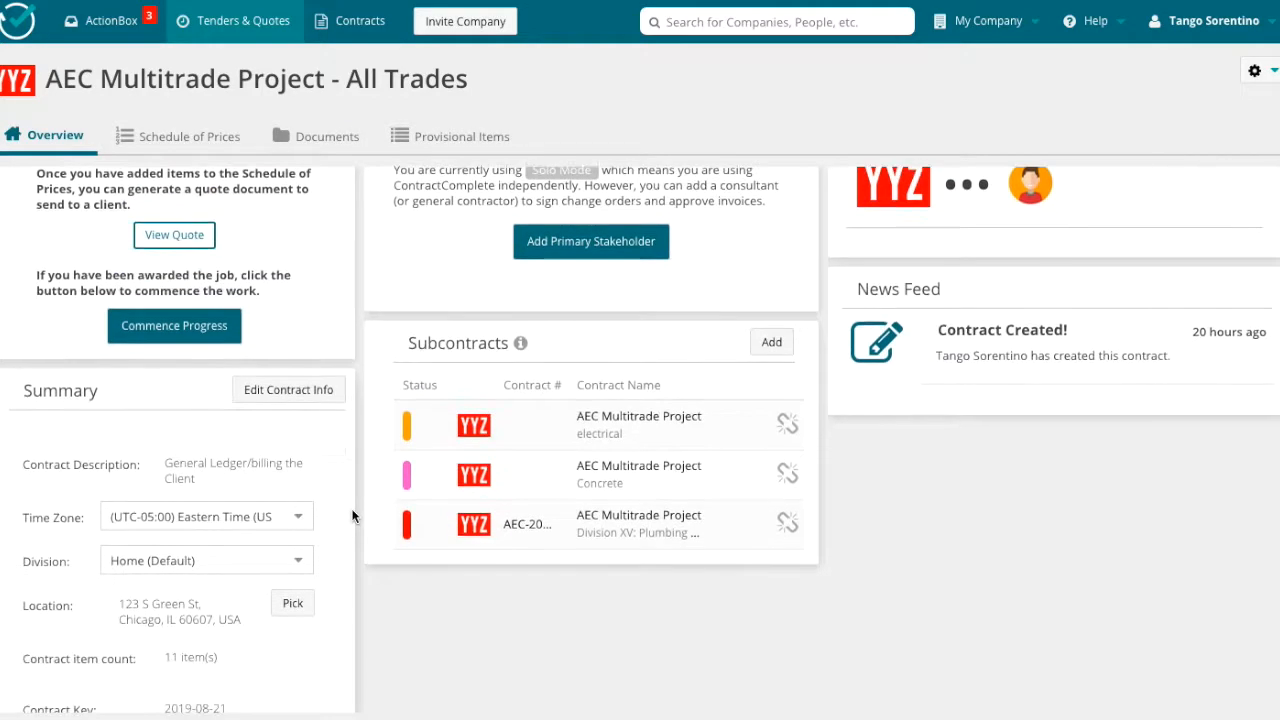
pyautogui.click(224, 140)
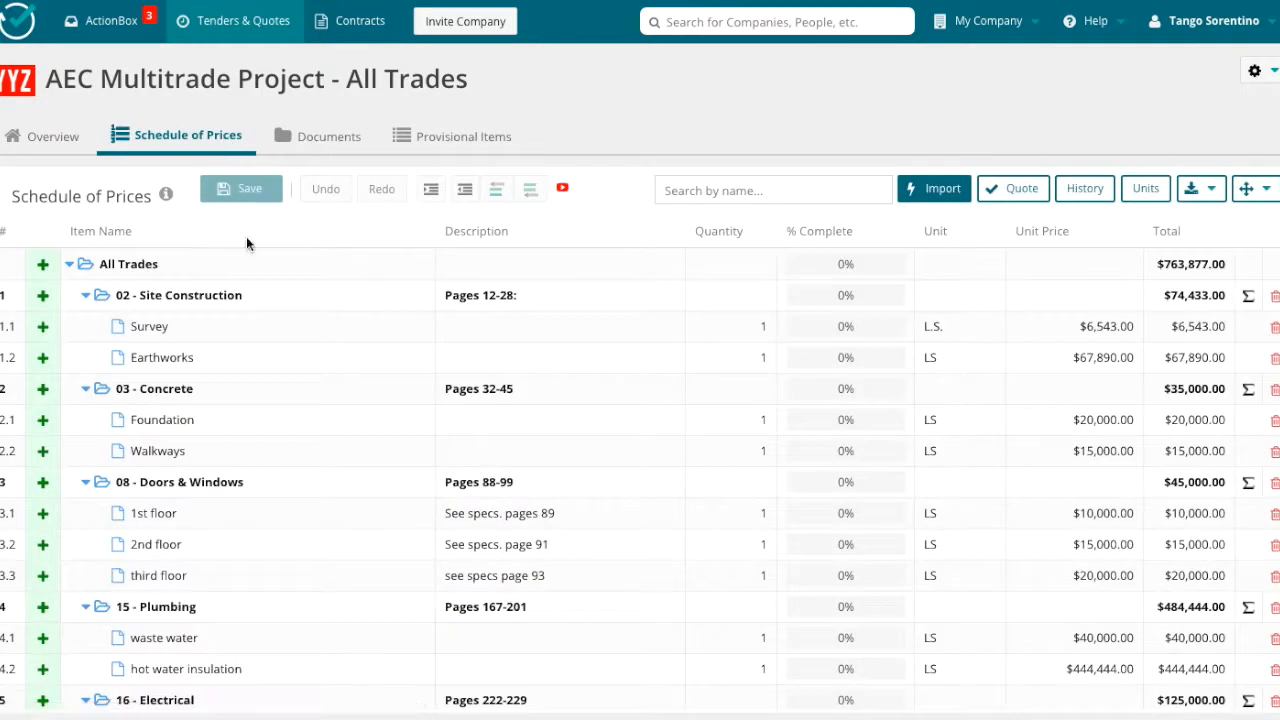
pyautogui.scroll(-1, 384, 423)
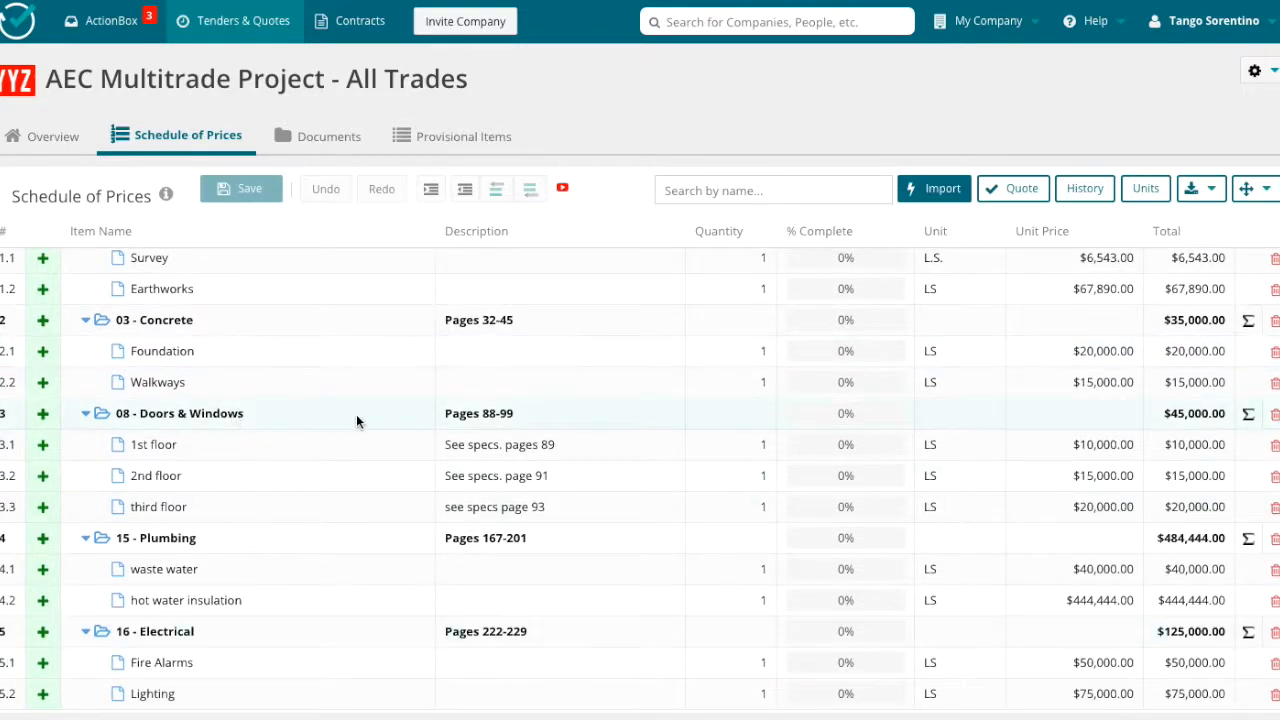
# - Start cloning the All Trades contract as a Pre-Tender Contract and acknowledge the free trial notice
pyautogui.click(1265, 78)
pyautogui.click(1215, 97)
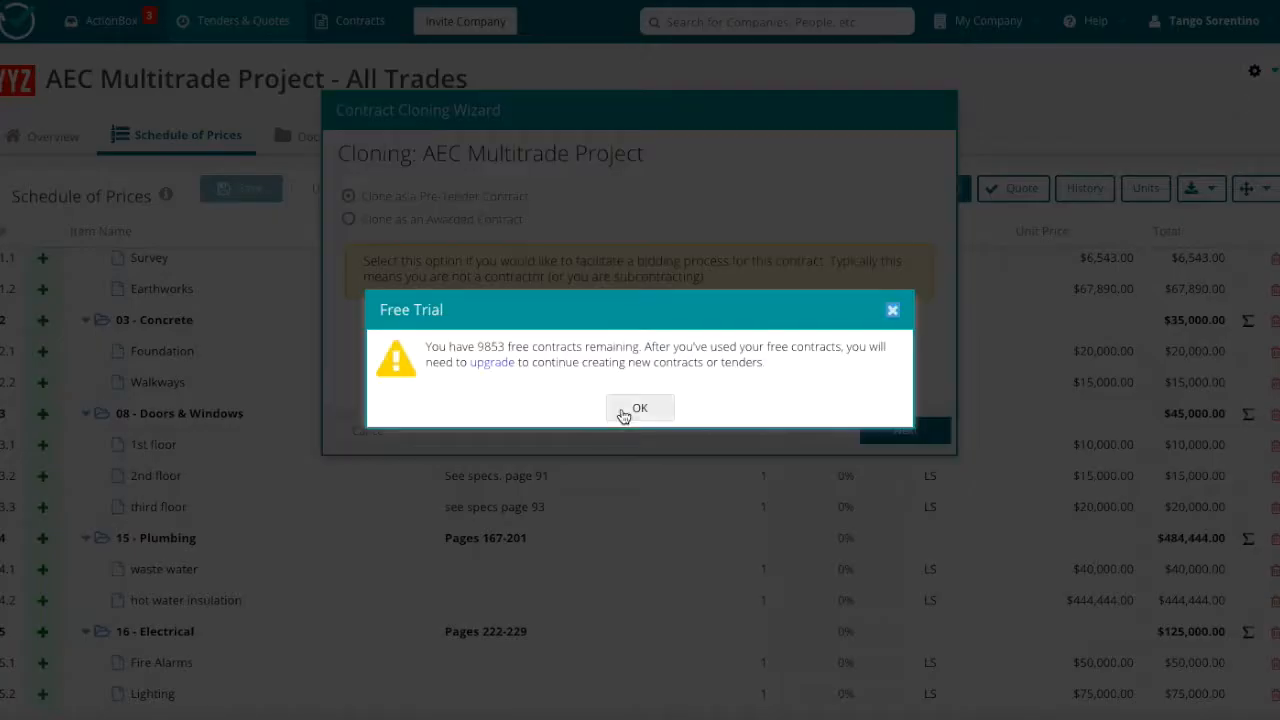
pyautogui.click(629, 409)
pyautogui.click(888, 428)
# - Name the clone's project "AEC Multitrade Project" and its contract "Division 08 - Openings", and create the clone
pyautogui.moveTo(649, 153); pyautogui.dragTo(423, 154)
pyautogui.hotkey('ctrl', 'c')
pyautogui.click(443, 194)
pyautogui.hotkey('ctrl', 'v')
pyautogui.click(519, 252)
pyautogui.write('Dic')
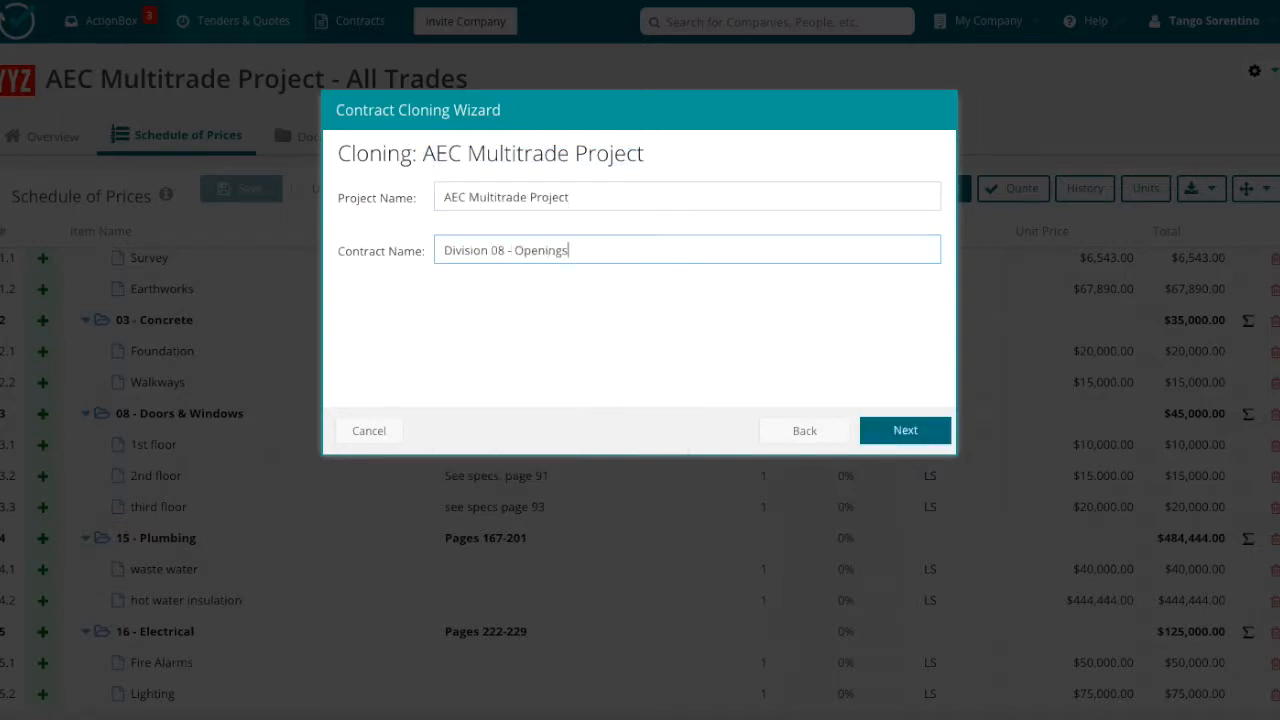
pyautogui.click(912, 431)
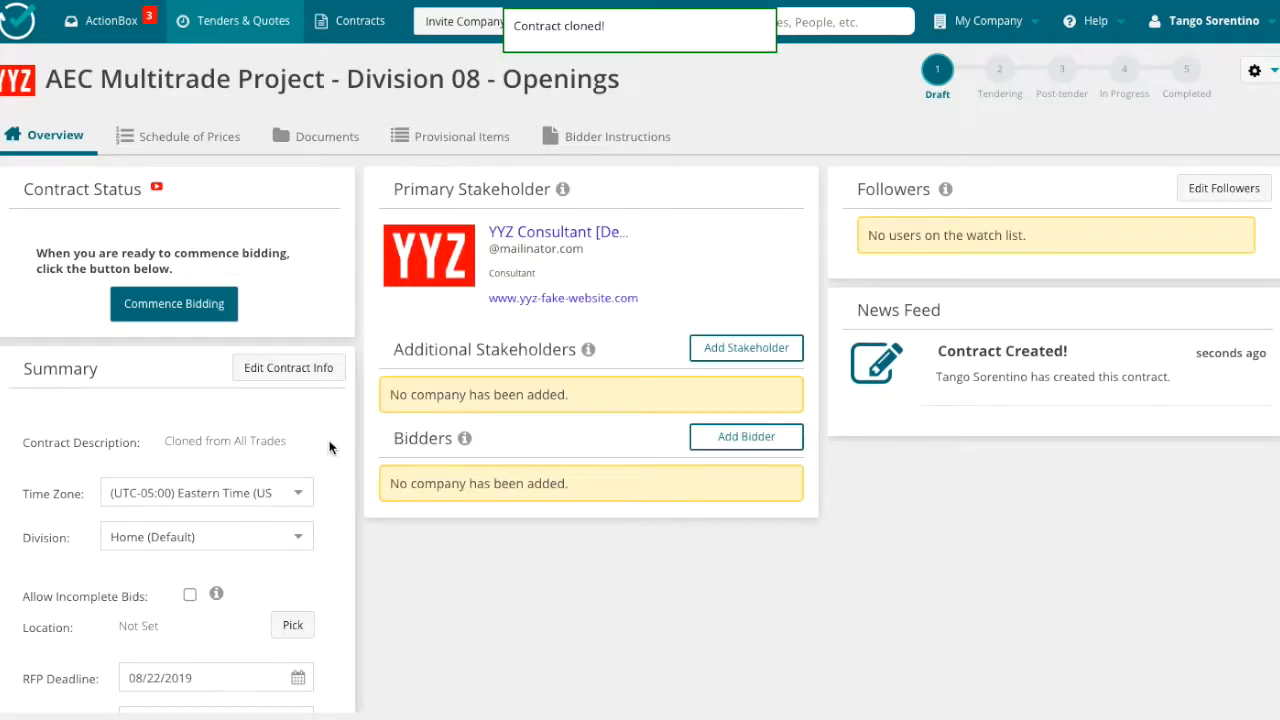
# - Set the cloned contract's RFP deadline to 08/29/2019 at 2:00 PM
pyautogui.scroll(-3, 330, 447)
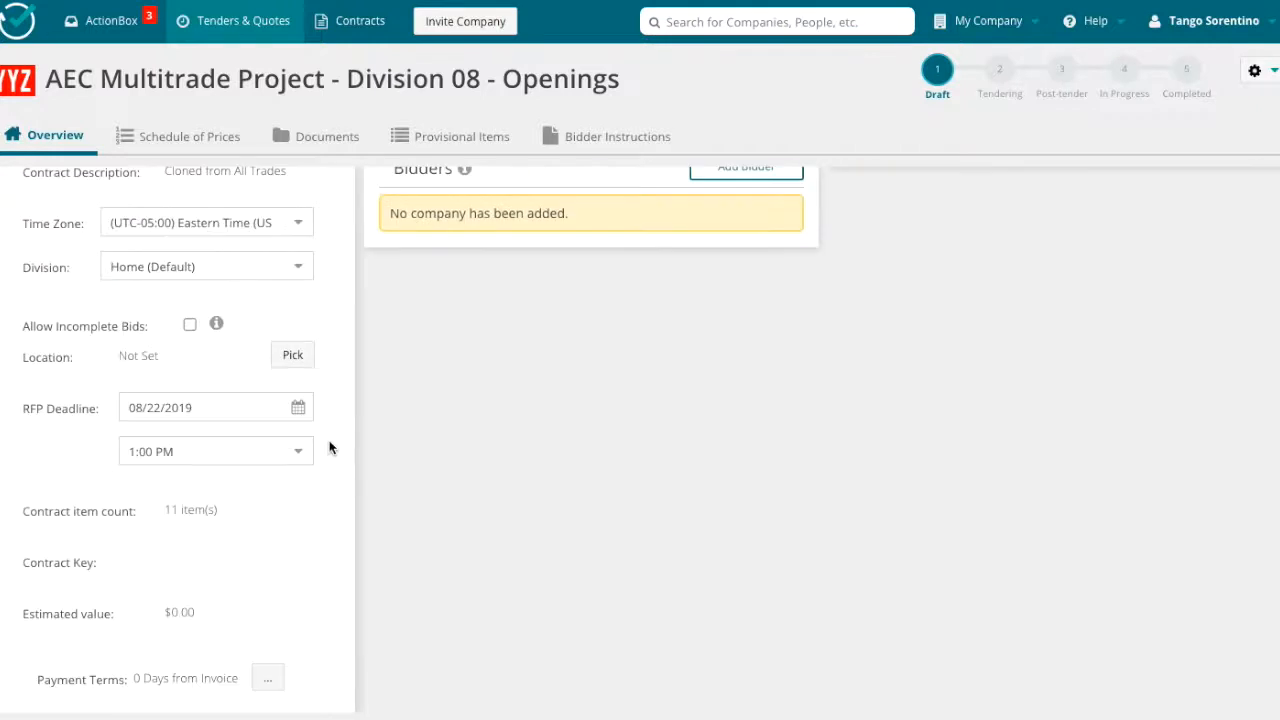
pyautogui.click(298, 407)
pyautogui.click(306, 636)
pyautogui.click(297, 451)
pyautogui.scroll(-3, 251, 340)
pyautogui.click(214, 366)
pyautogui.click(281, 494)
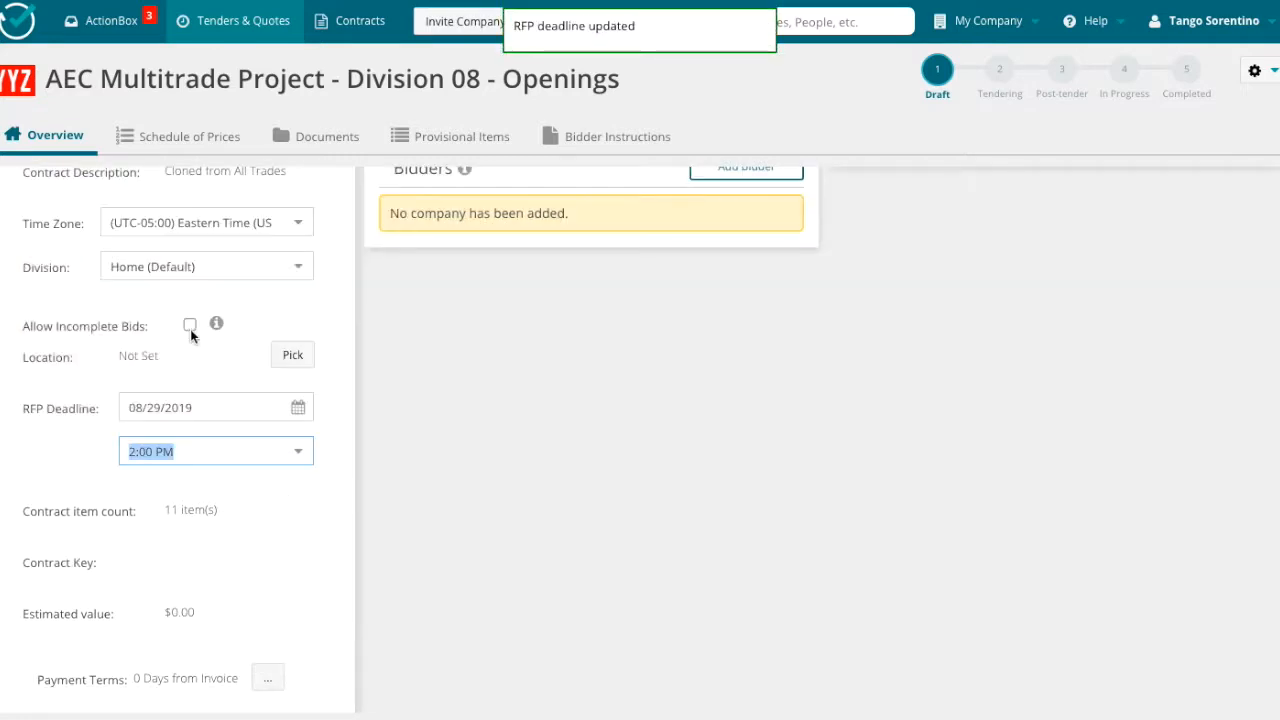
# - Set the contract's location by entering the site's street address and accepting the matching suggestion
pyautogui.scroll(2, 243, 321)
pyautogui.scroll(-2, 243, 321)
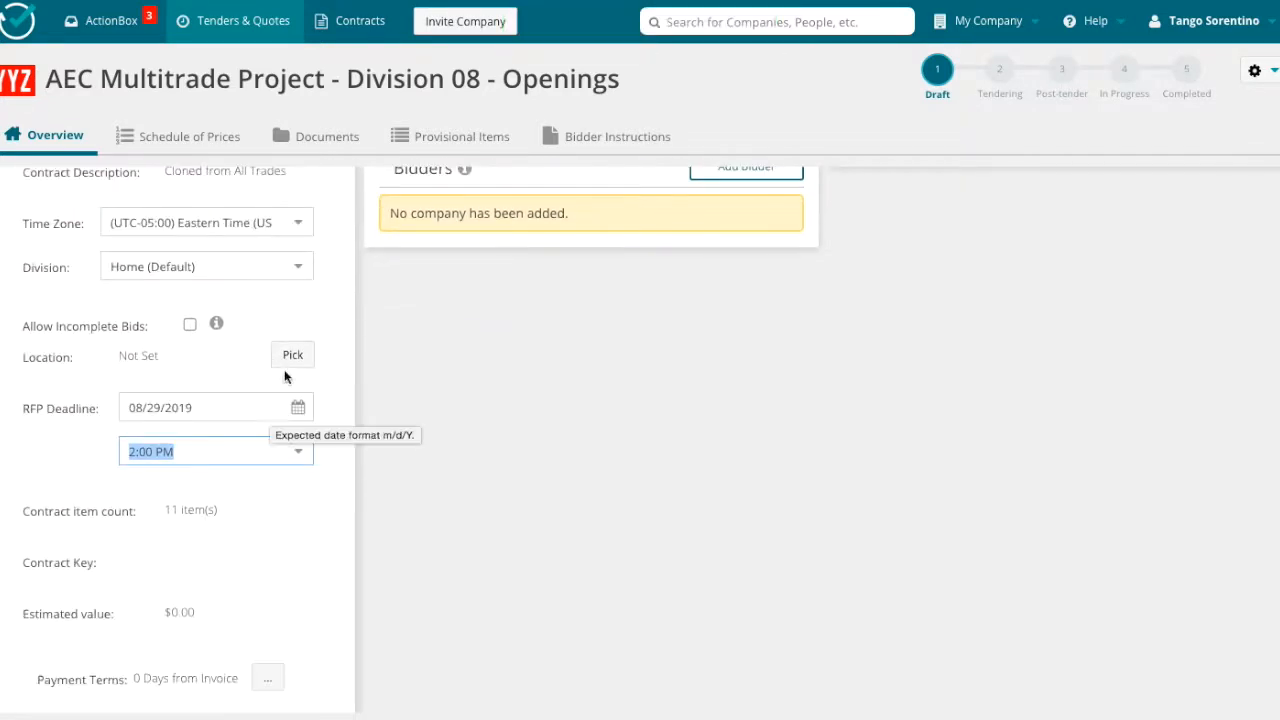
pyautogui.click(291, 356)
pyautogui.write('123 s green')
pyautogui.press('Down')
pyautogui.press('Return')
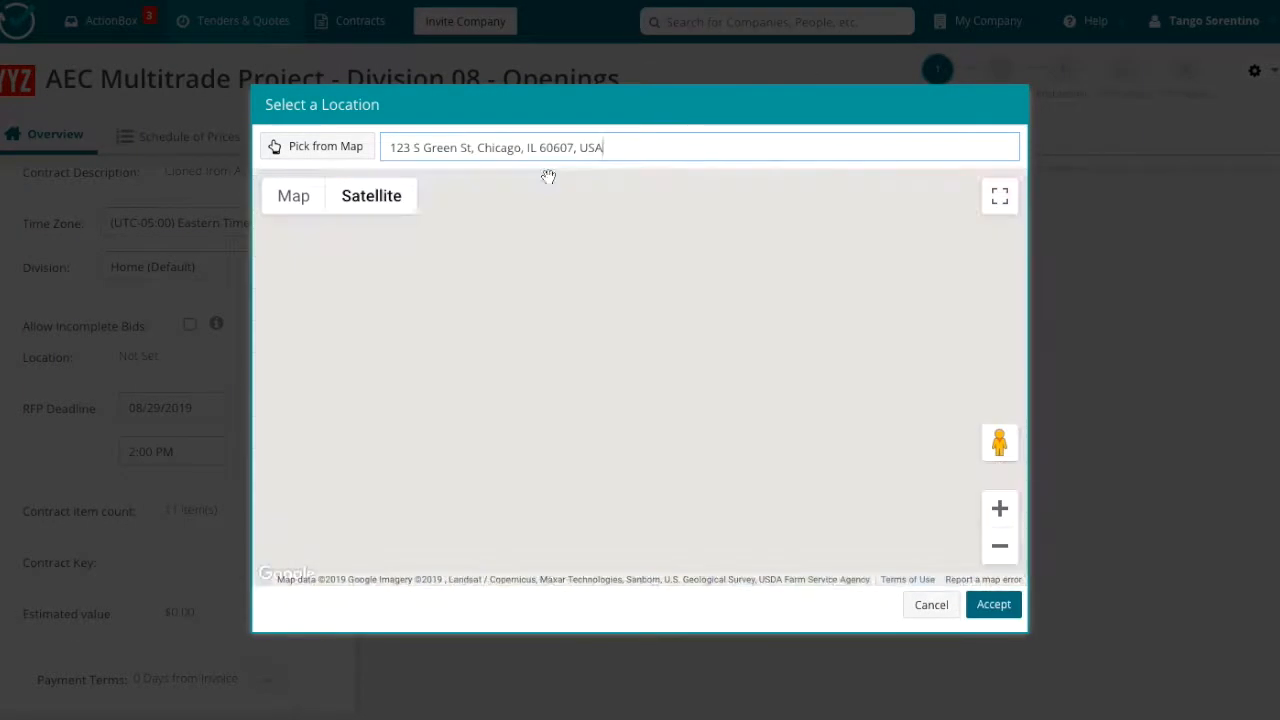
pyautogui.click(993, 604)
# - Collapse the cloned contract's schedule of prices so that only the division folders are listed
pyautogui.click(215, 135)
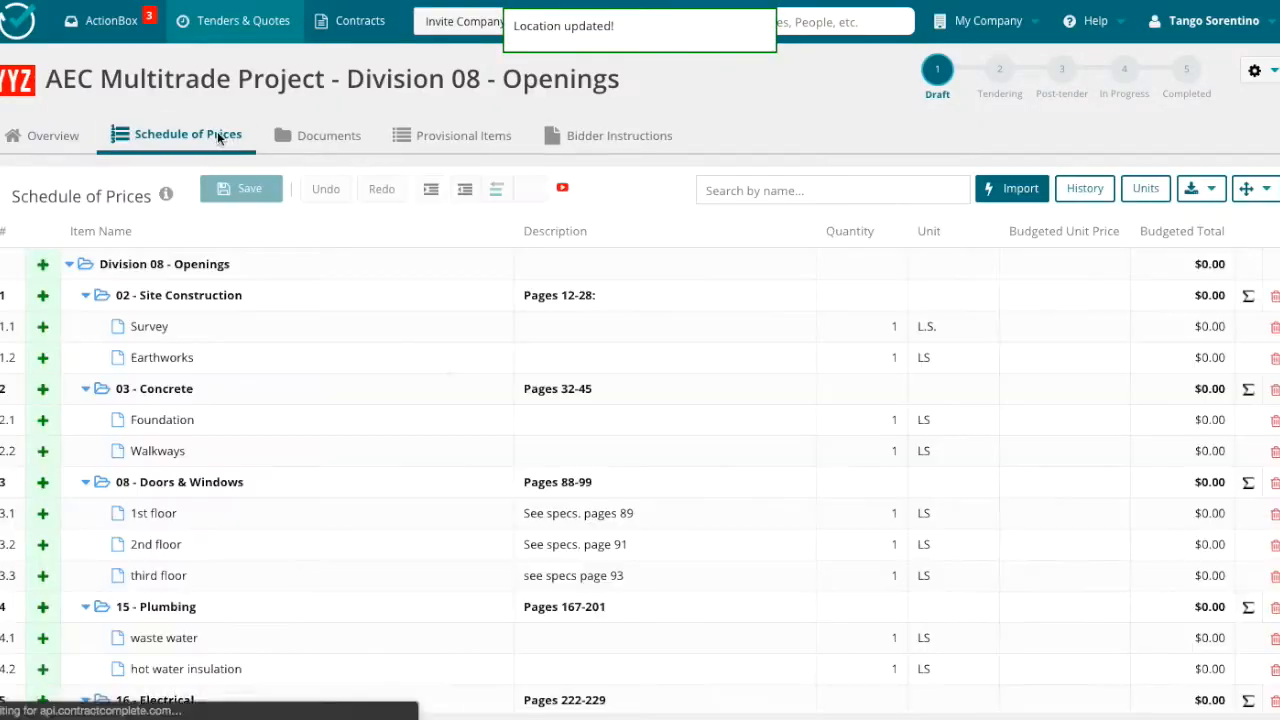
pyautogui.click(1266, 190)
pyautogui.click(1190, 248)
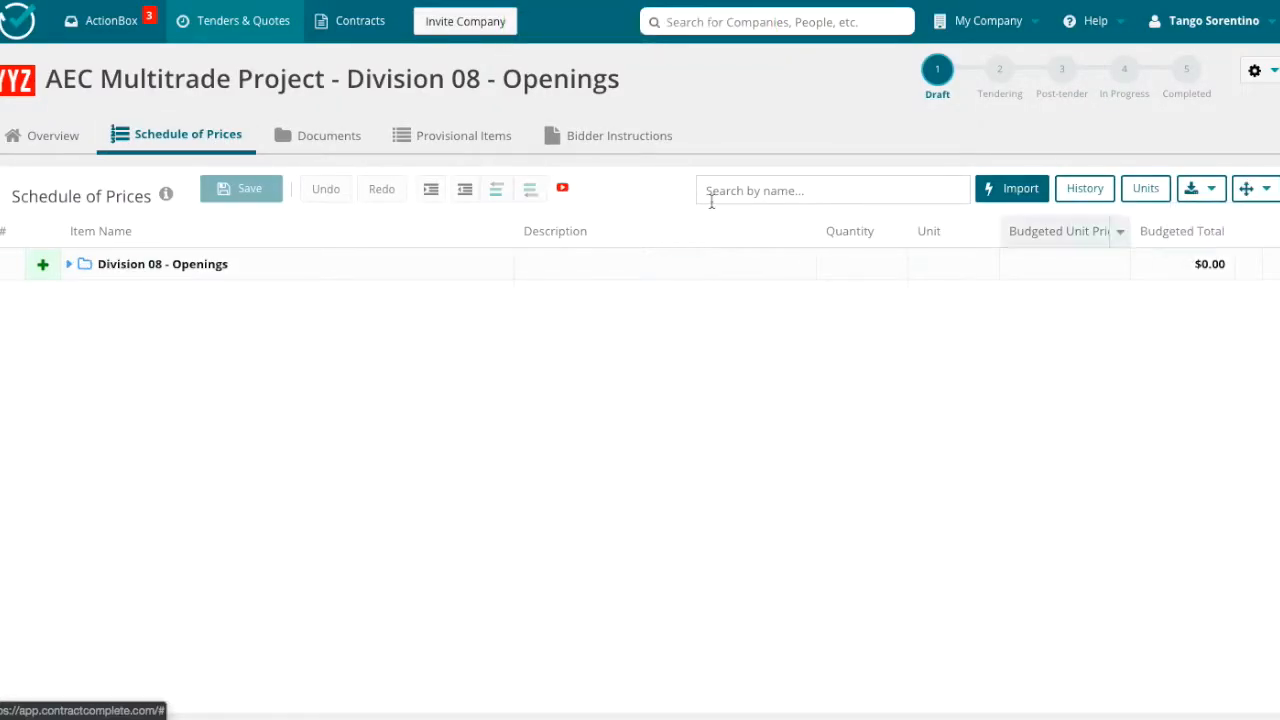
pyautogui.click(67, 266)
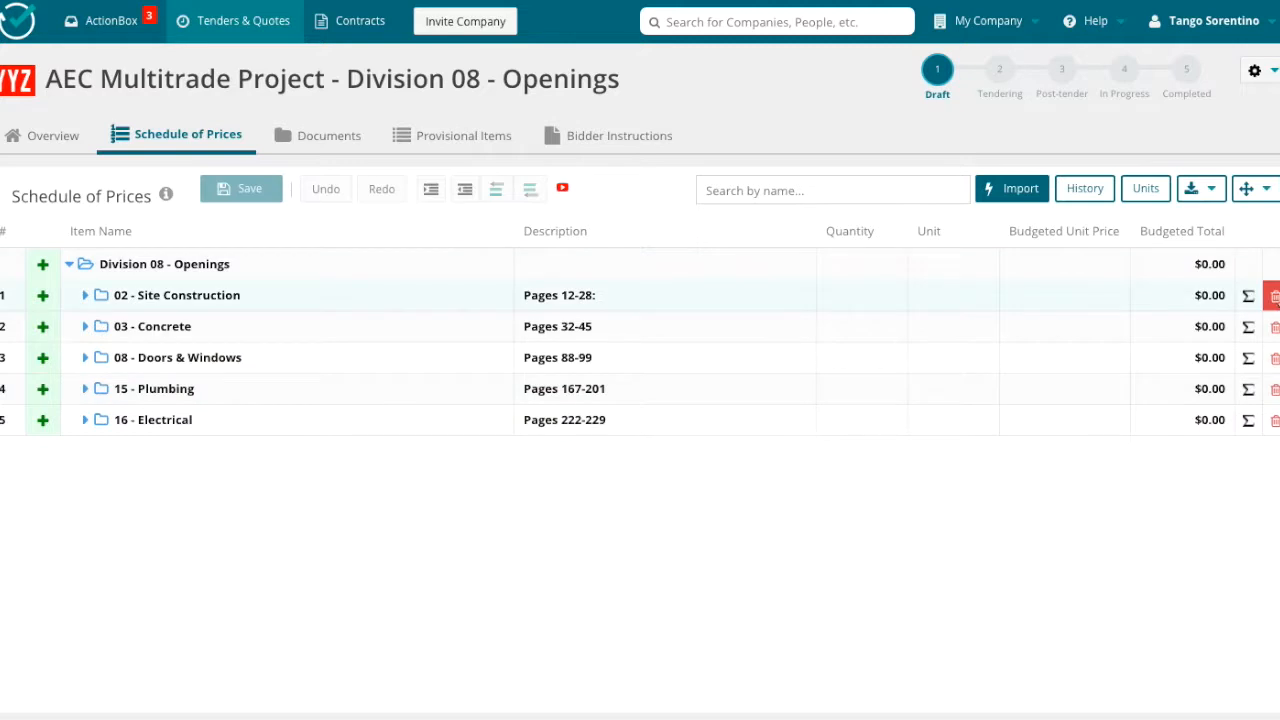
# - Delete the Site Construction, Concrete, Plumbing and Electrical divisions from the schedule and expand 08 - Doors & Windows
pyautogui.click(1274, 295)
pyautogui.click(1274, 295)
pyautogui.click(1274, 326)
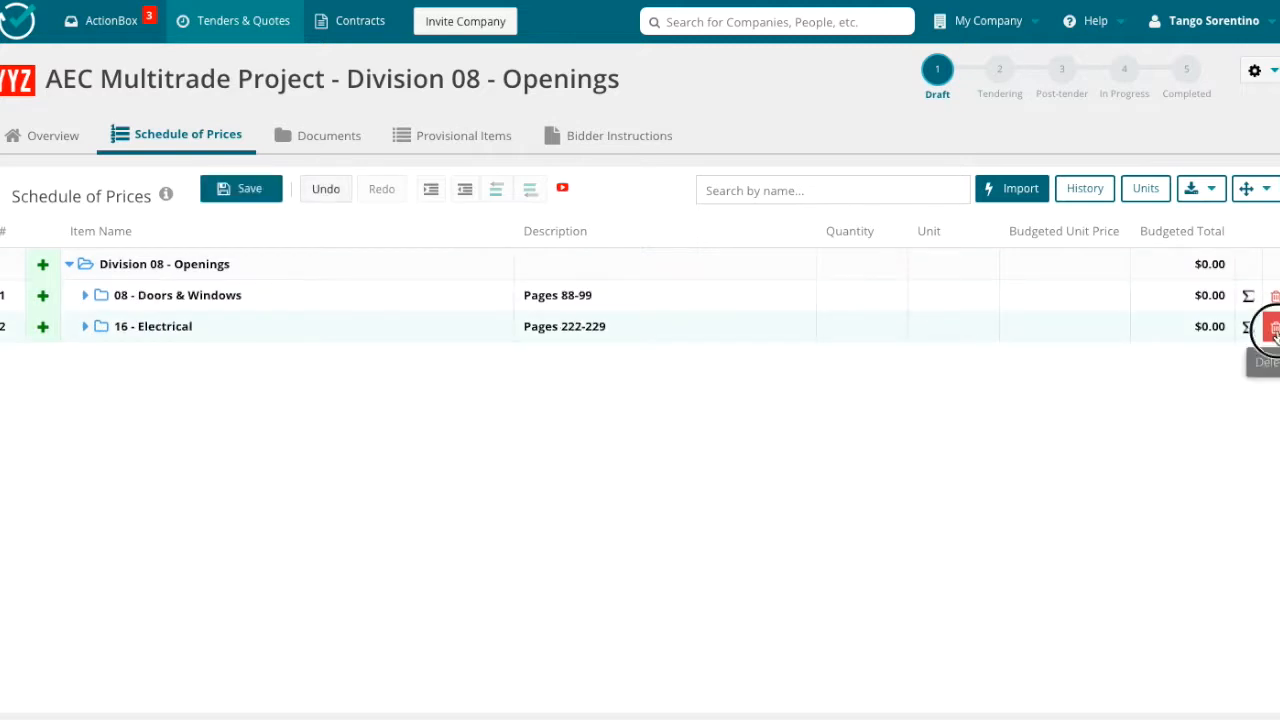
pyautogui.click(1274, 326)
pyautogui.click(86, 296)
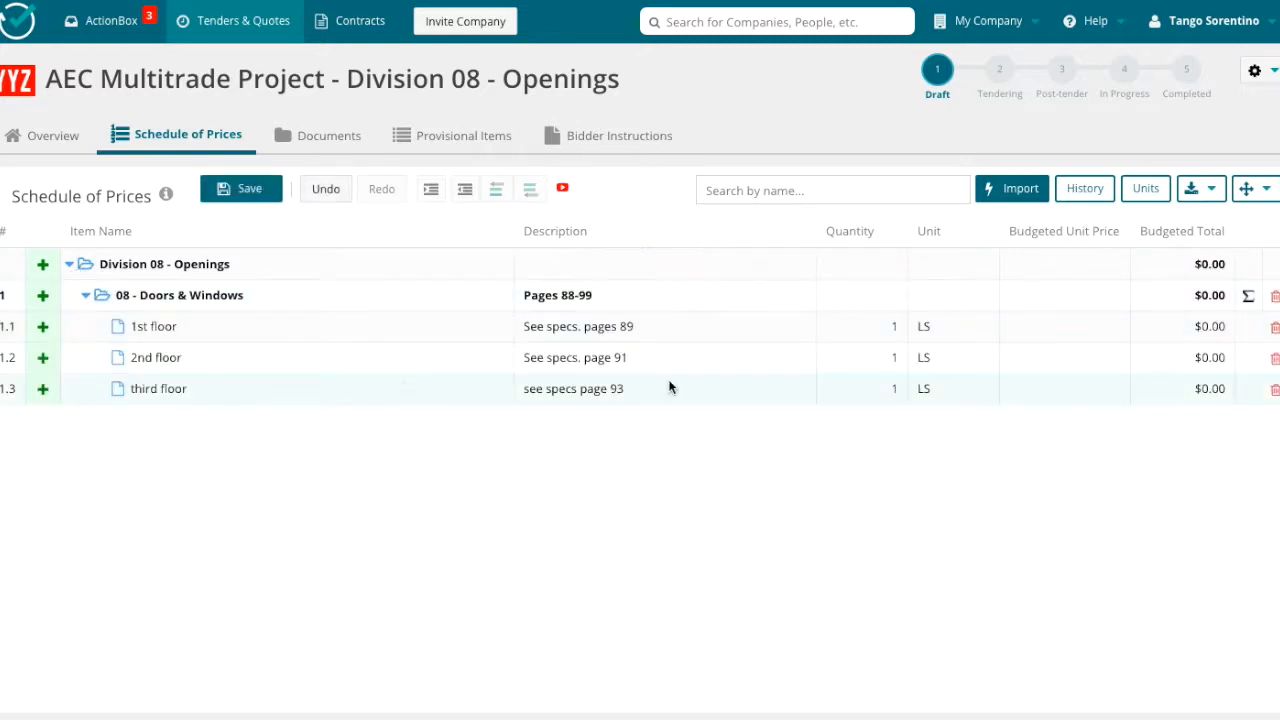
# - Apply the suggested budgeted unit prices of $15,000 to the 2nd floor item and $10,000 to the 1st floor item
pyautogui.click(221, 327)
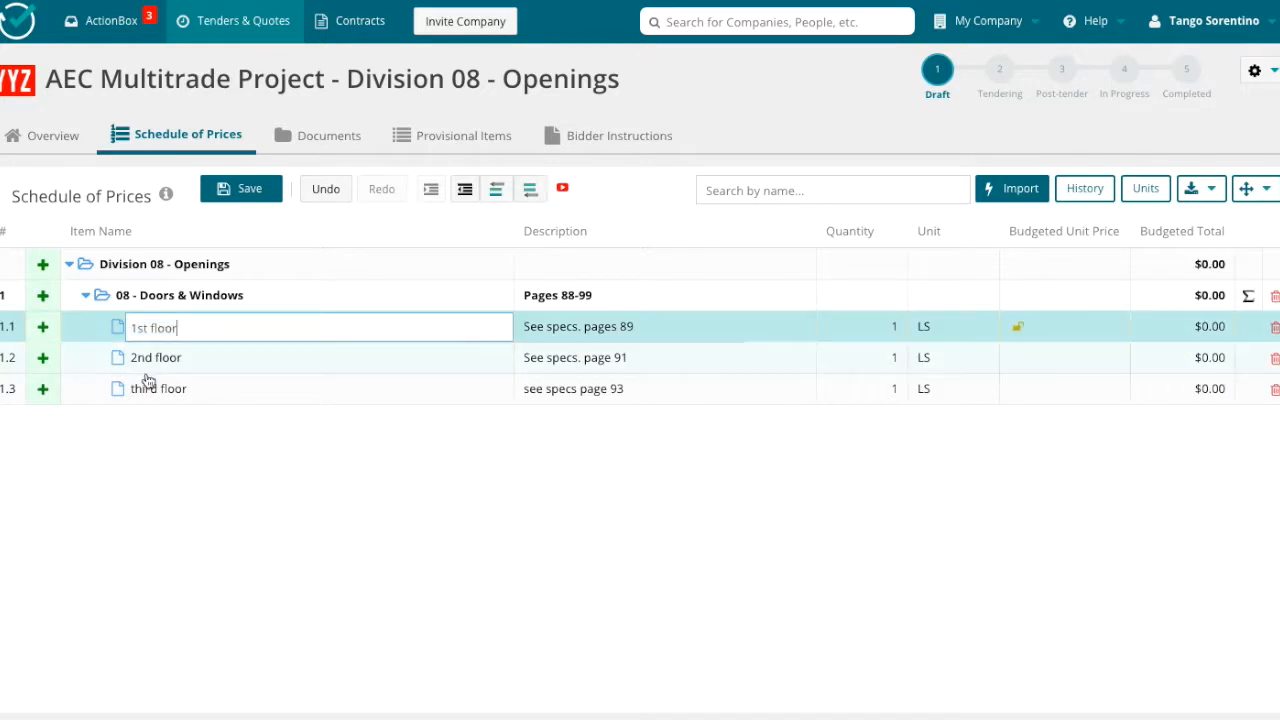
pyautogui.click(1079, 332)
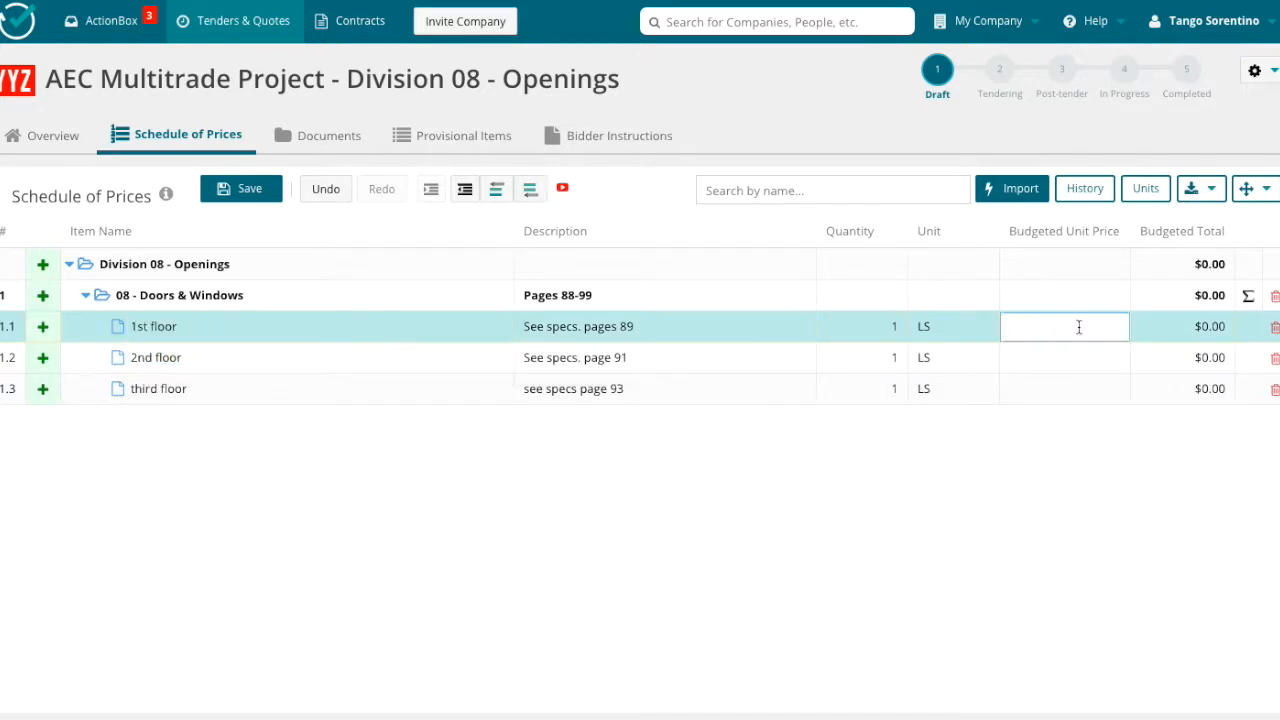
pyautogui.click(207, 361)
pyautogui.write('r')
pyautogui.click(191, 381)
pyautogui.click(194, 327)
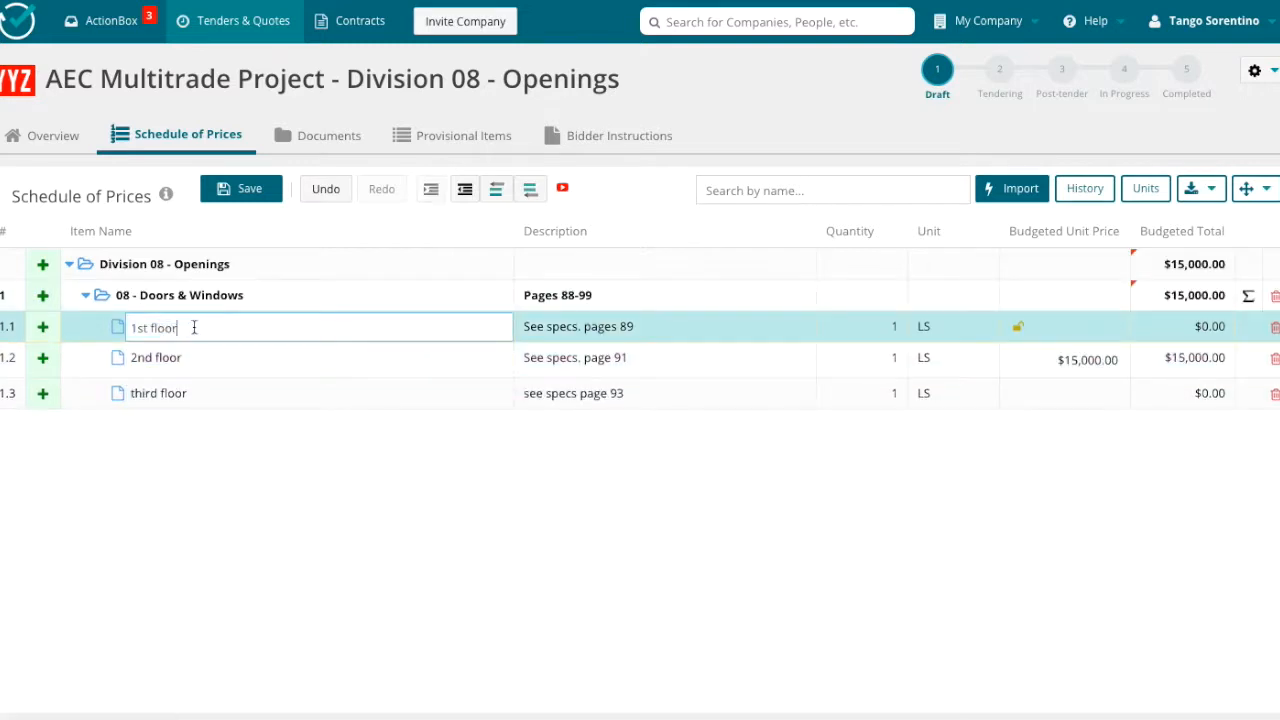
pyautogui.click(1078, 328)
pyautogui.click(1020, 266)
# - Apply the suggested budgeted unit price of $20,000 to the third floor item and save the schedule of prices
pyautogui.click(194, 397)
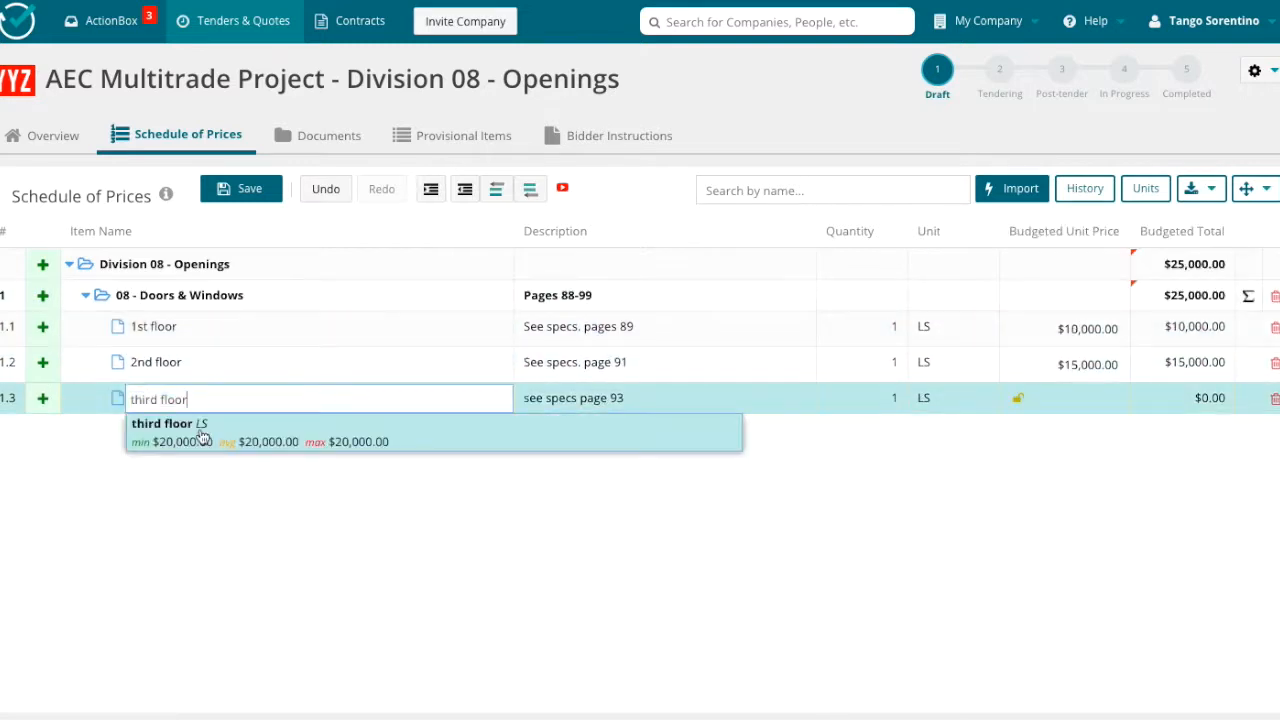
pyautogui.click(203, 438)
pyautogui.click(1066, 400)
pyautogui.click(1039, 368)
pyautogui.click(241, 189)
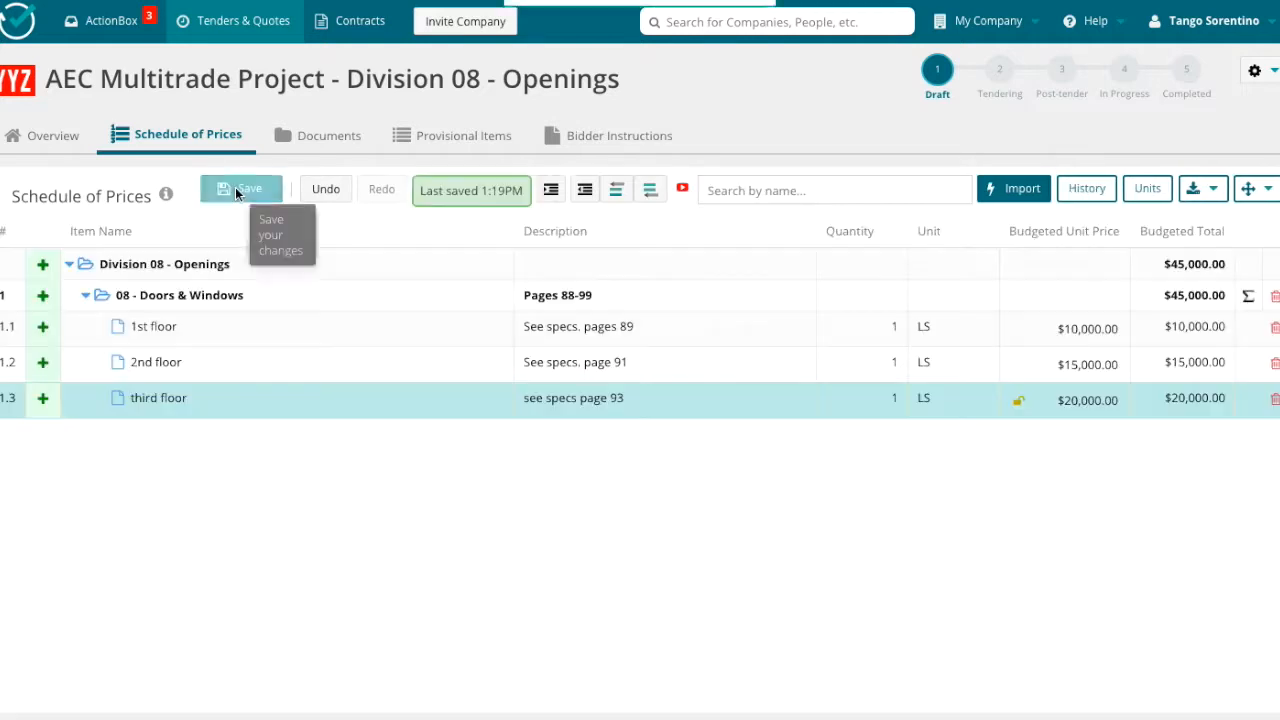
# - Delete all folders, including Drawings and Specifications, from the contract's uploaded documents, keeping the three PDF files
pyautogui.click(323, 134)
pyautogui.click(593, 339)
pyautogui.click(594, 298)
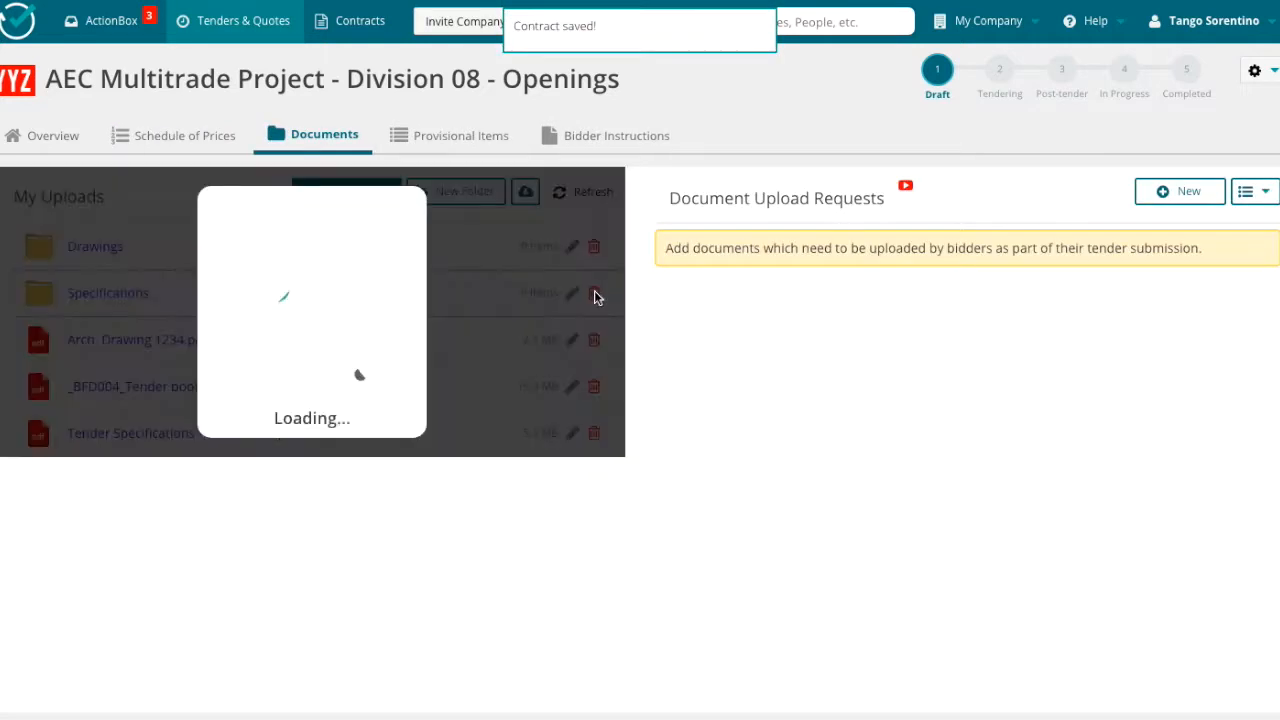
pyautogui.click(593, 248)
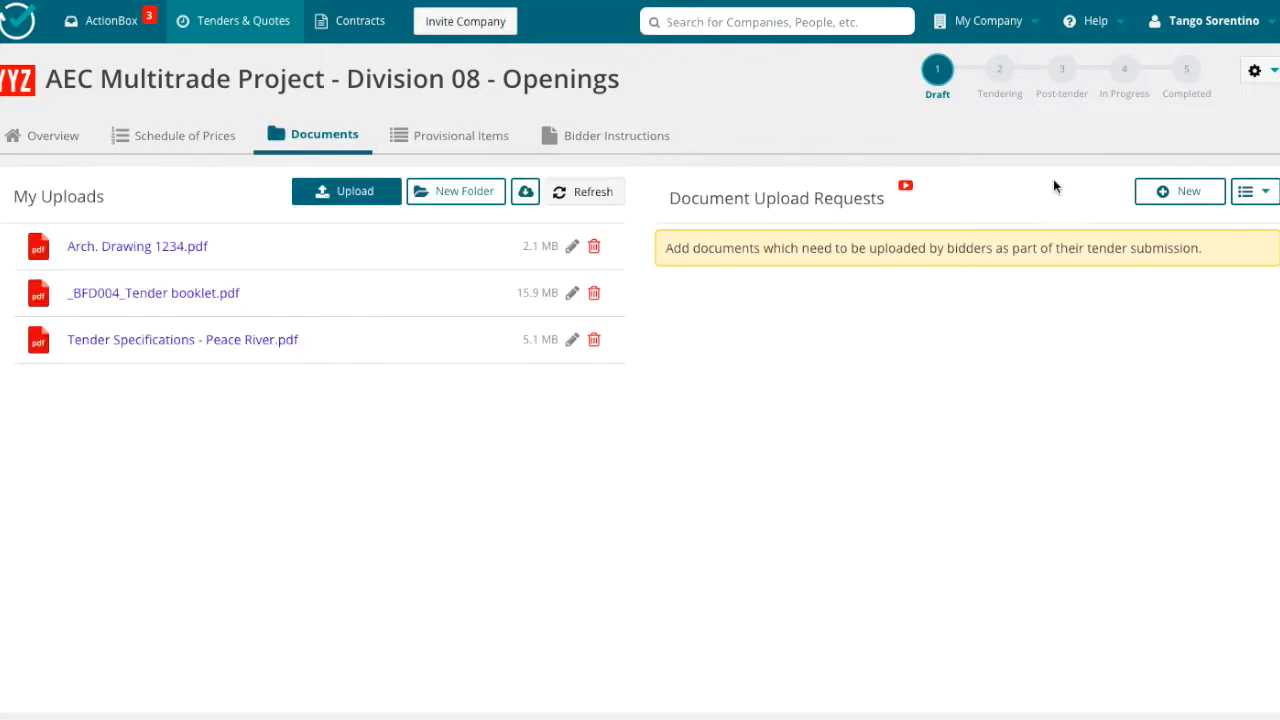
# - Examine the contents of the architectural drawing, the Peace River tender specifications and the tender booklet PDFs
pyautogui.click(164, 248)
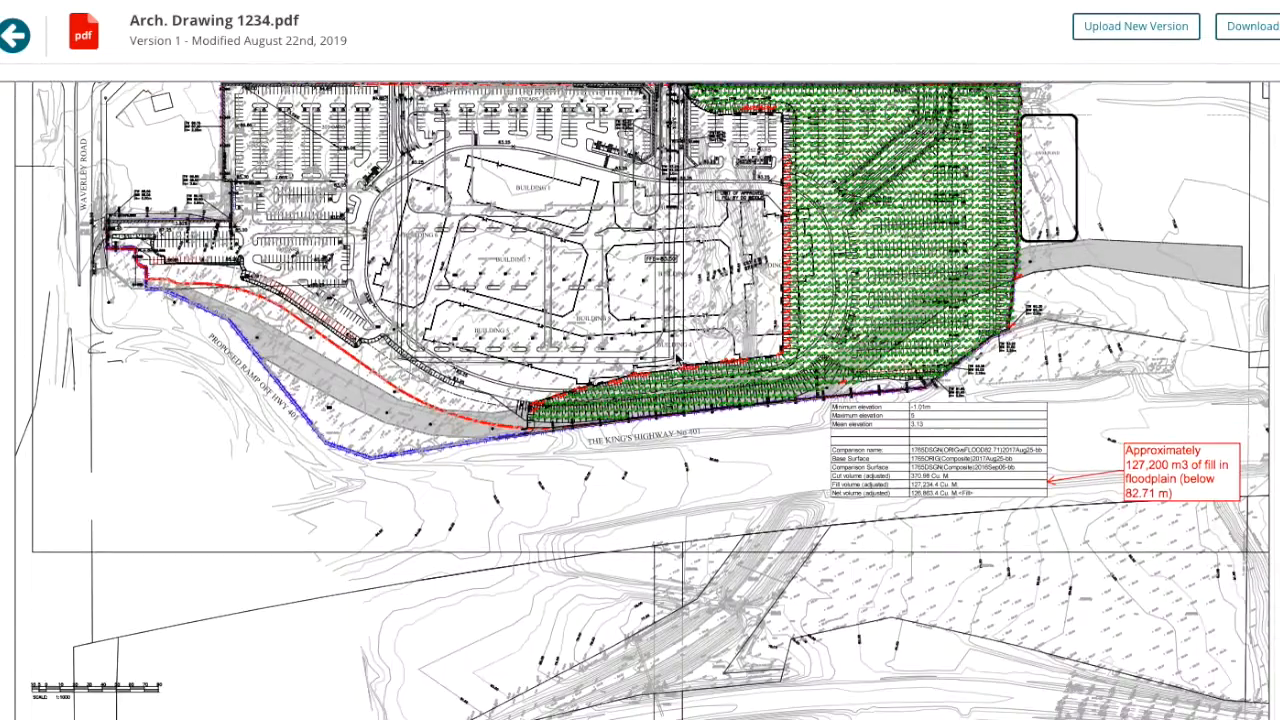
pyautogui.scroll(-1, 676, 354)
pyautogui.click(14, 35)
pyautogui.click(184, 341)
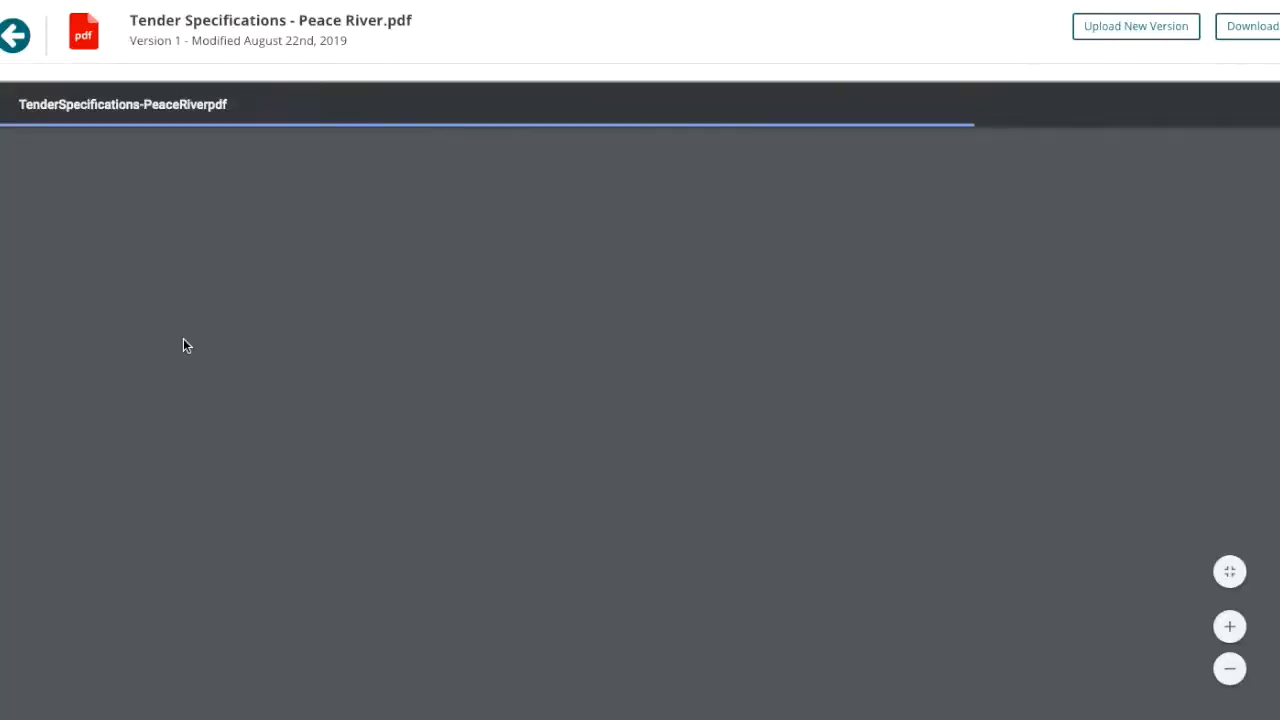
pyautogui.scroll(-15, 730, 437)
pyautogui.scroll(5, 730, 437)
pyautogui.scroll(-10, 730, 437)
pyautogui.click(14, 35)
pyautogui.click(200, 292)
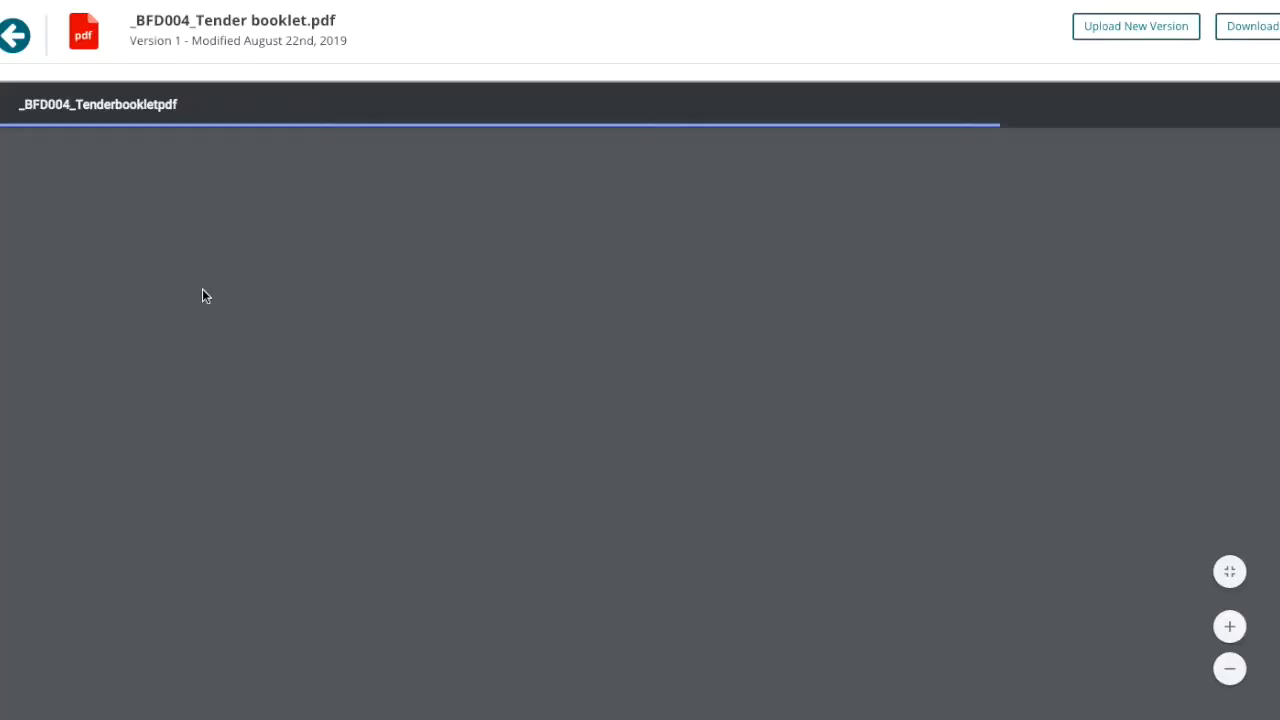
pyautogui.scroll(-10, 723, 449)
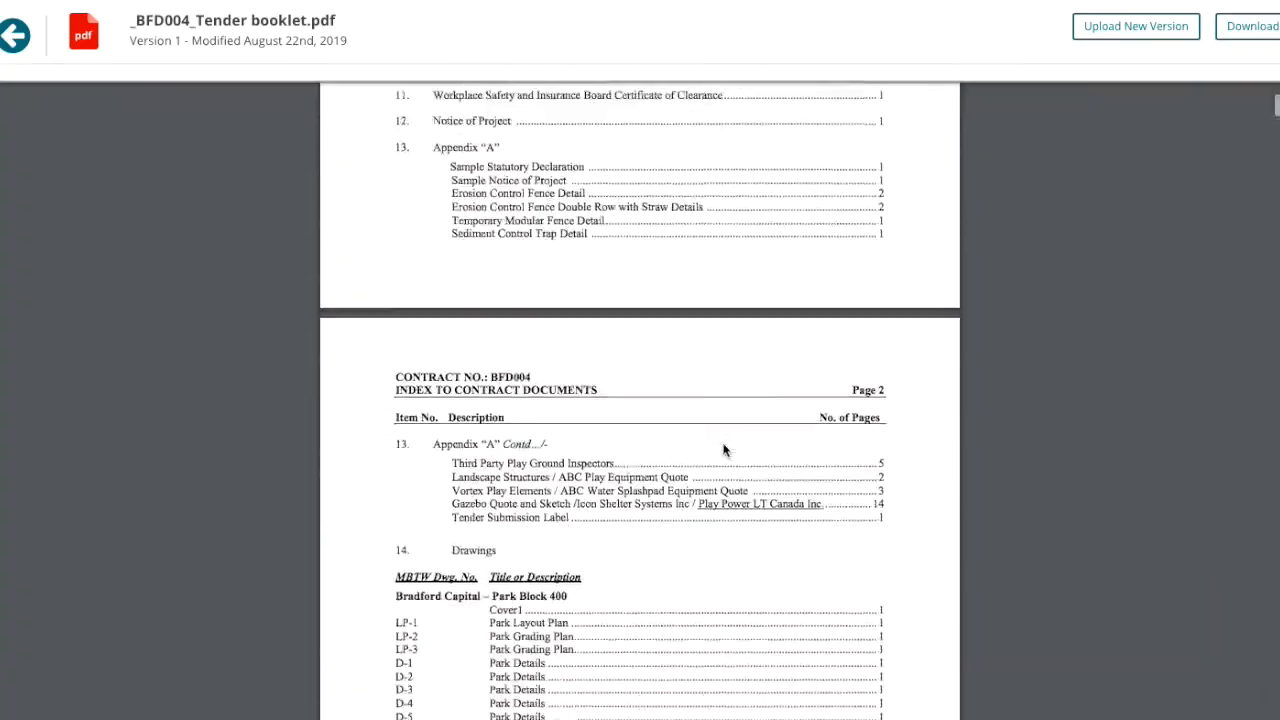
pyautogui.scroll(-5, 722, 440)
pyautogui.click(14, 35)
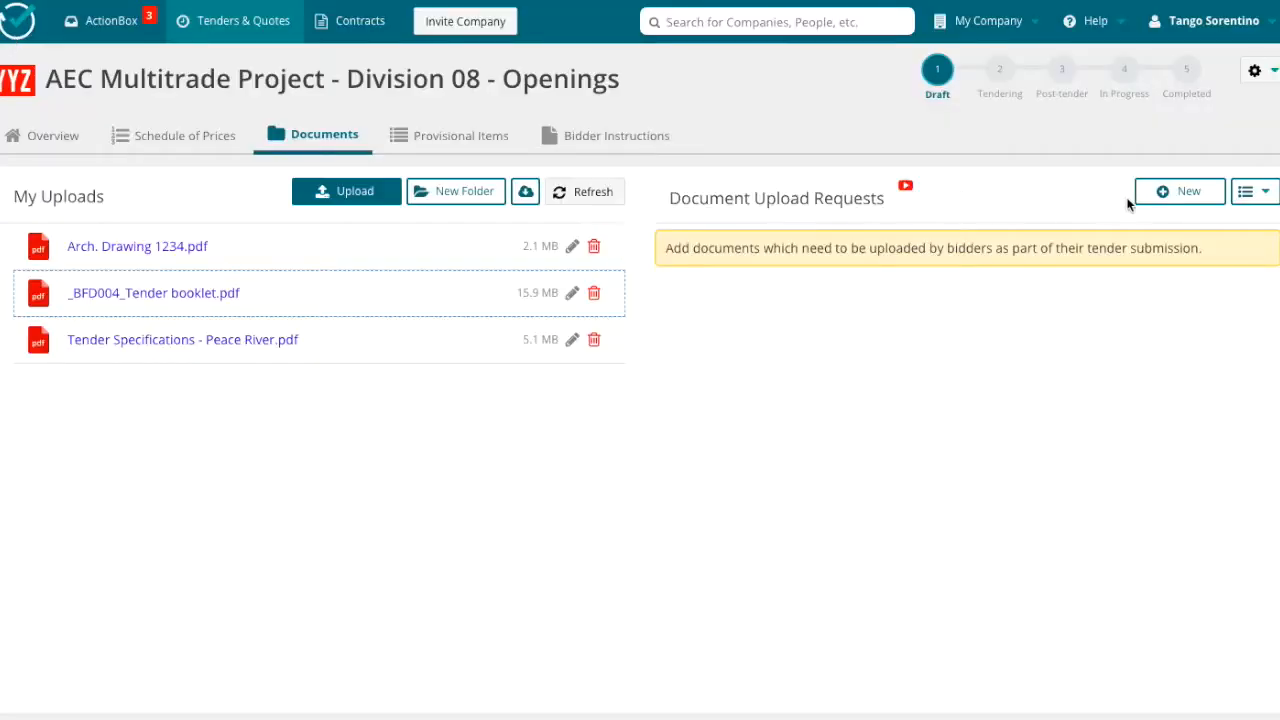
# - Add a "Bid form" upload request described "Complete pages 18-22 and sign pages 23, 76." and linked to _BFD004_Tender booklet.pdf
pyautogui.click(1160, 193)
pyautogui.click(466, 230)
pyautogui.write('Bid for')
pyautogui.click(470, 272)
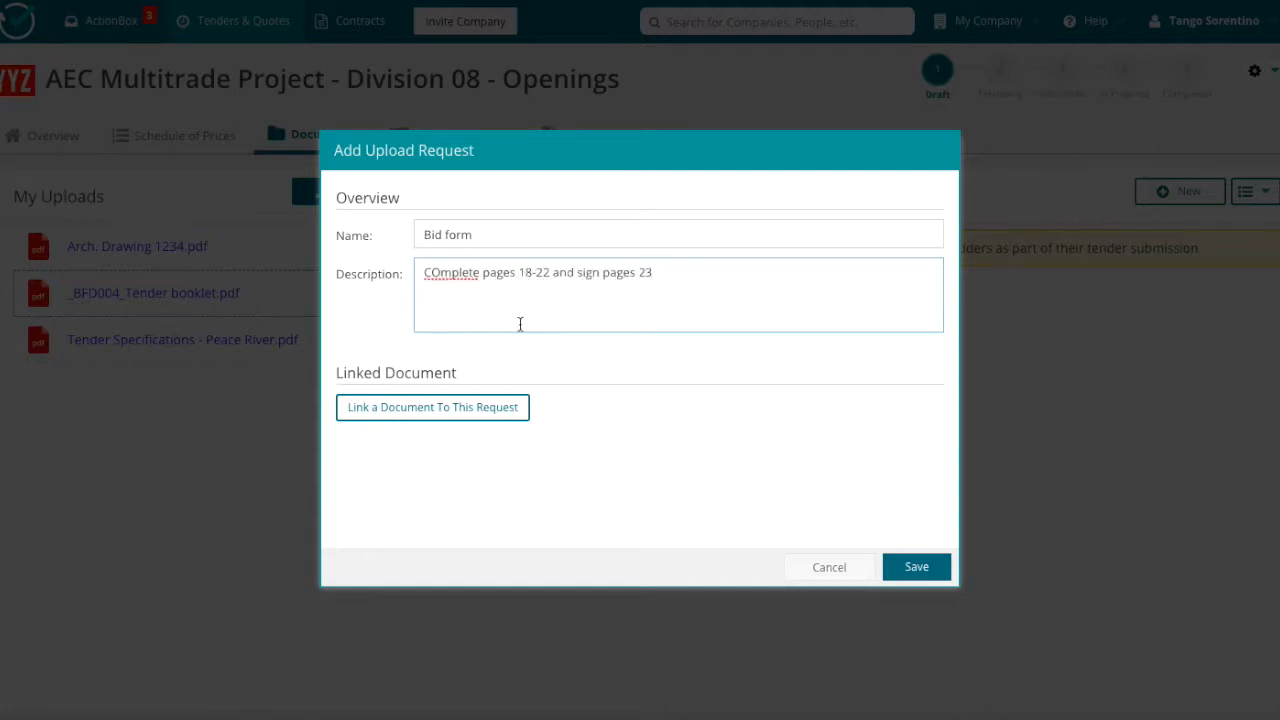
pyautogui.click(432, 407)
pyautogui.click(460, 294)
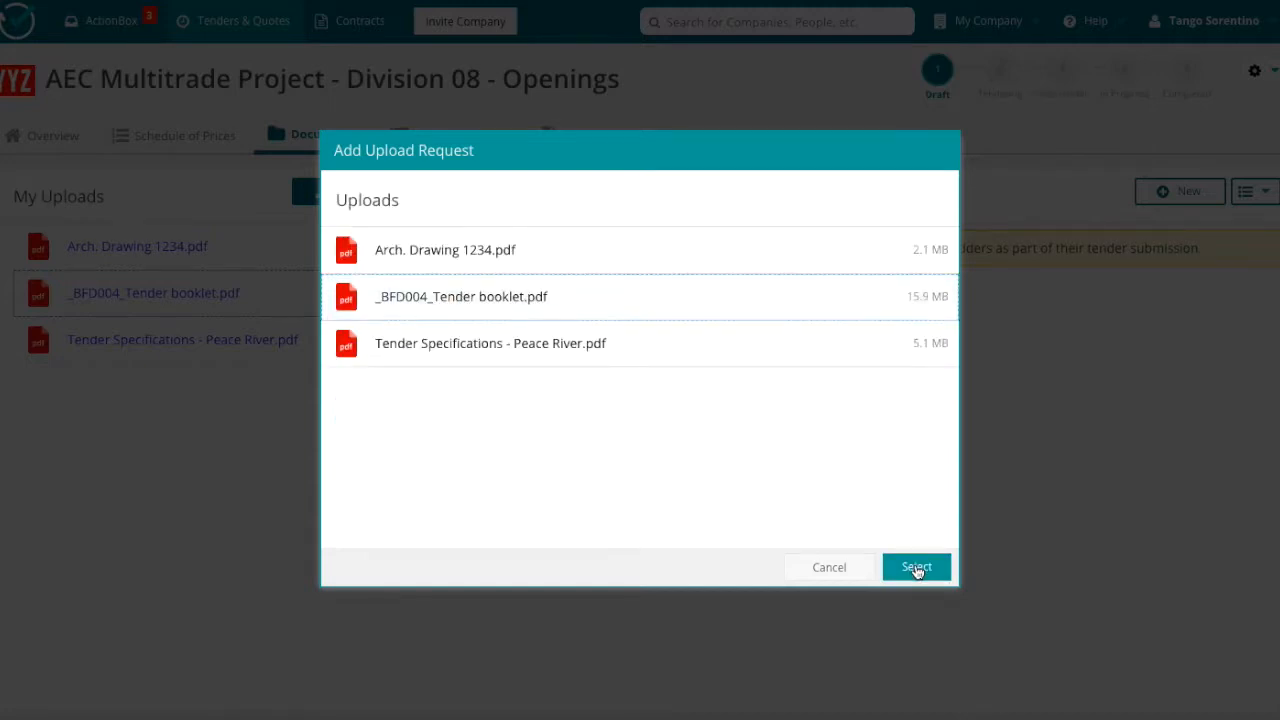
pyautogui.click(914, 566)
pyautogui.click(916, 566)
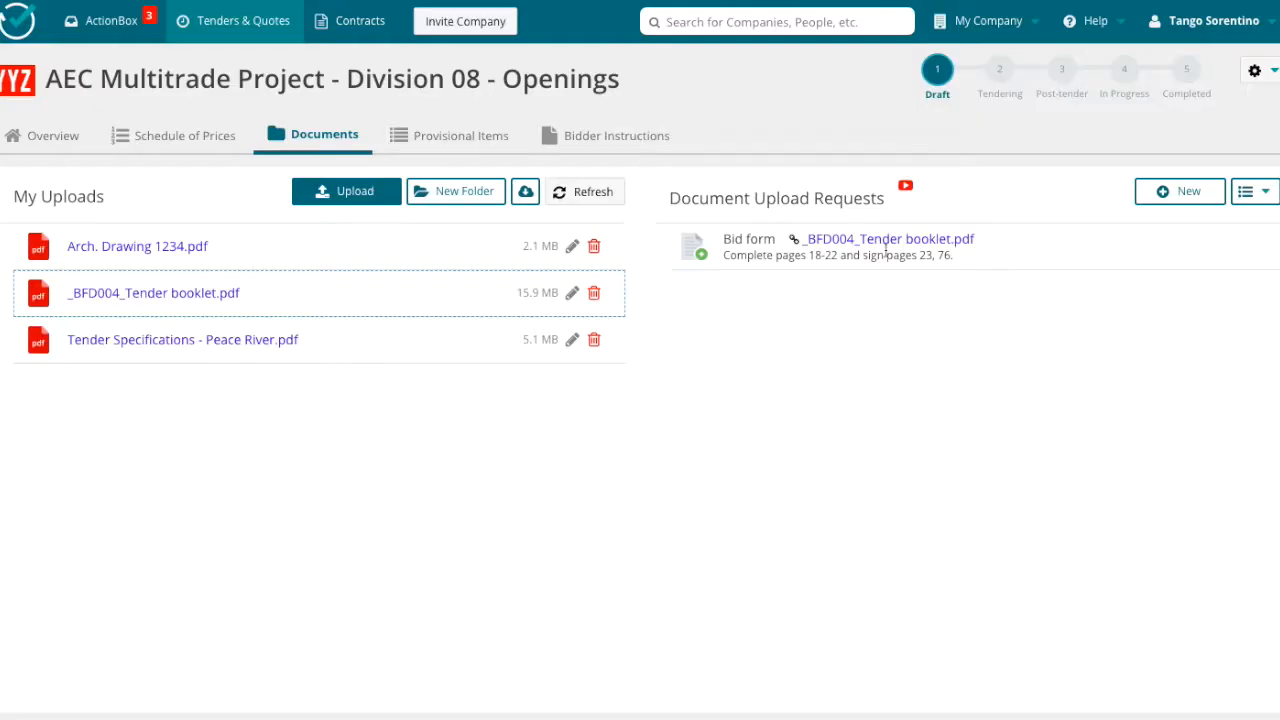
# - Fill in "Bossman Industries LLC" in bold as the inviting company in the bidder instructions and save them
pyautogui.click(614, 134)
pyautogui.click(22, 237)
pyautogui.moveTo(198, 352); pyautogui.dragTo(68, 352)
pyautogui.press('BackSpace')
pyautogui.write('Bossman Industries LLC')
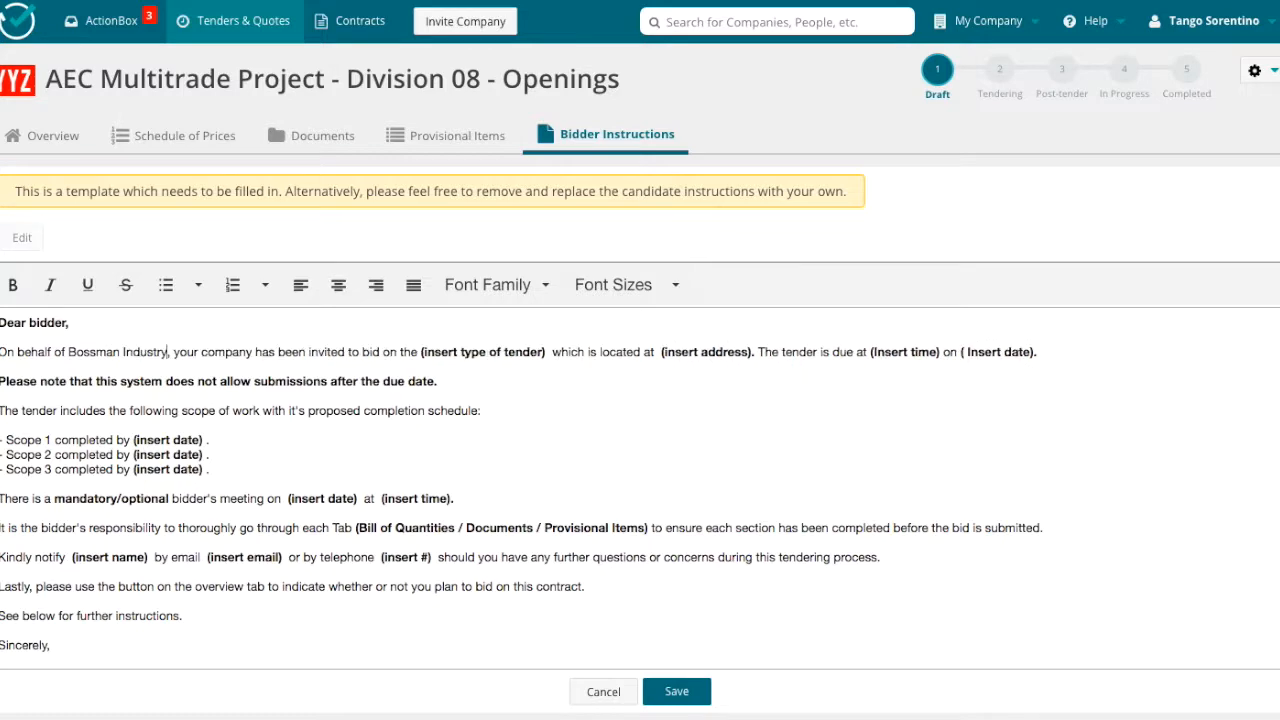
pyautogui.moveTo(205, 352); pyautogui.dragTo(68, 352)
pyautogui.hotkey('ctrl', 'b')
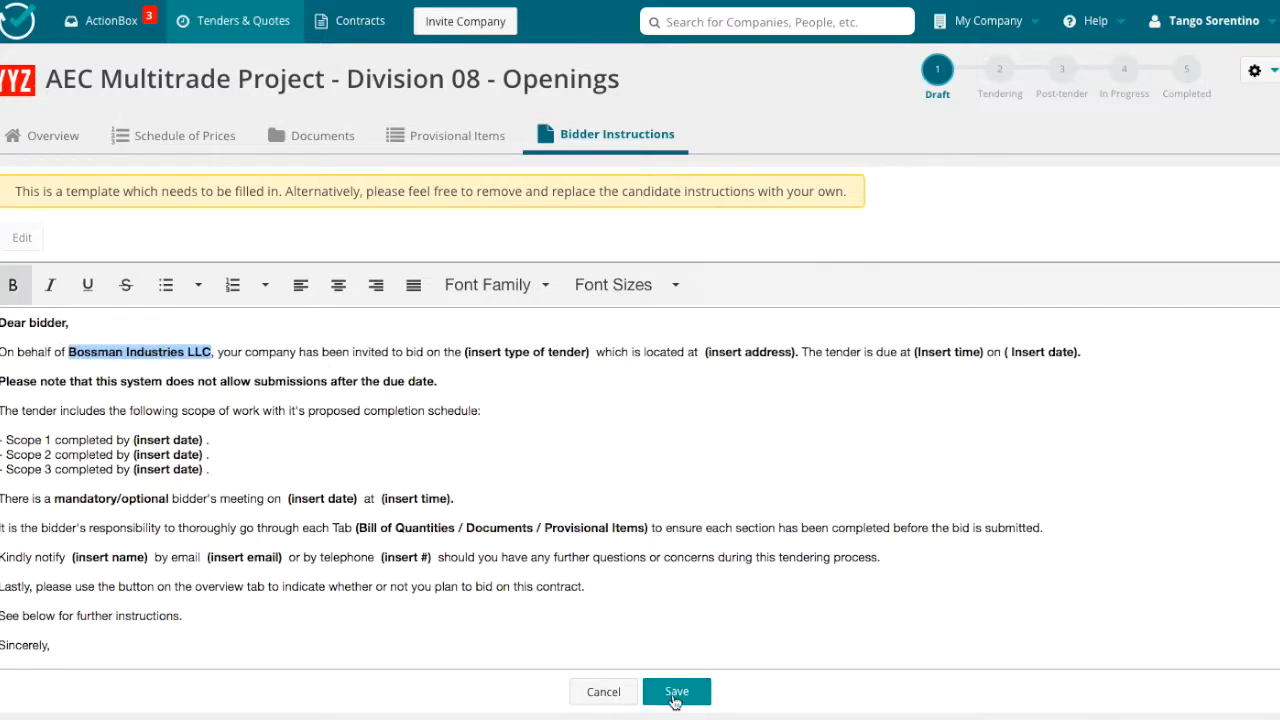
pyautogui.click(676, 691)
# - Review the Division 08 contract's details on its overview page
pyautogui.click(50, 137)
pyautogui.scroll(-2, 246, 514)
pyautogui.scroll(2, 277, 320)
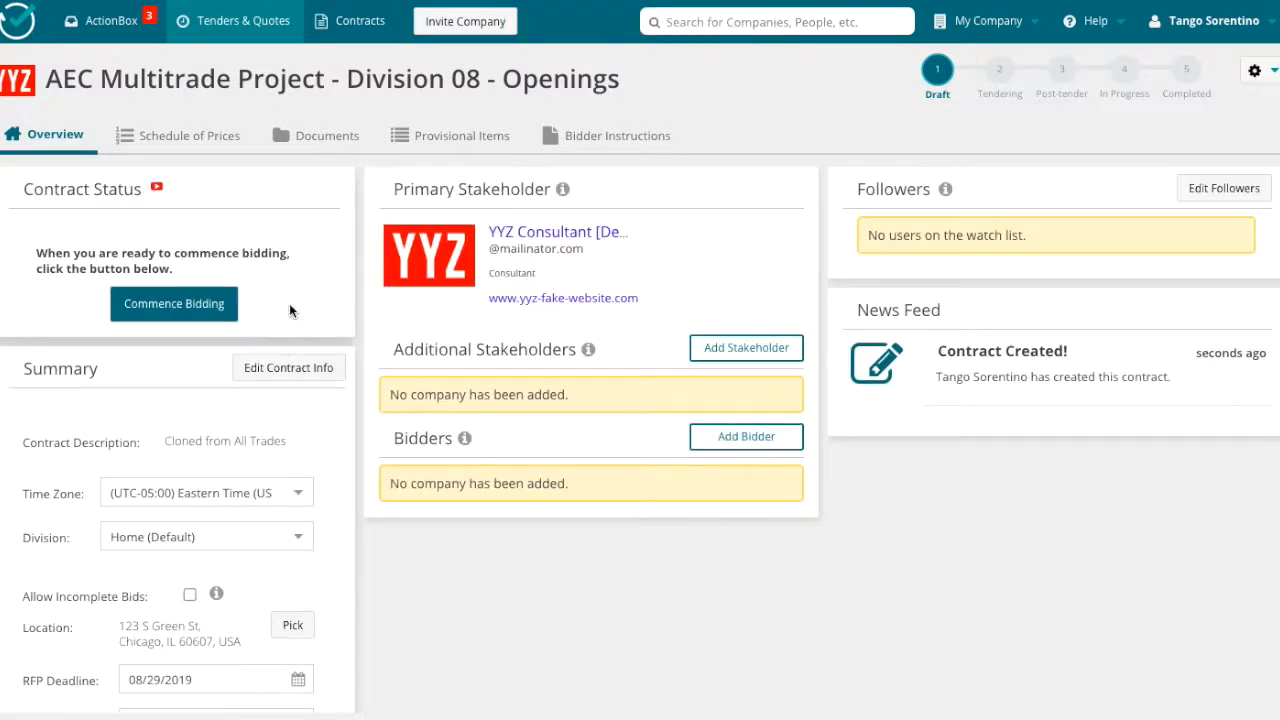
# - Add ABC Contractor [Demo] and BRX Contractor [Demo] as bidders on the Division 08 contract
pyautogui.click(741, 440)
pyautogui.click(547, 126)
pyautogui.write('abc')
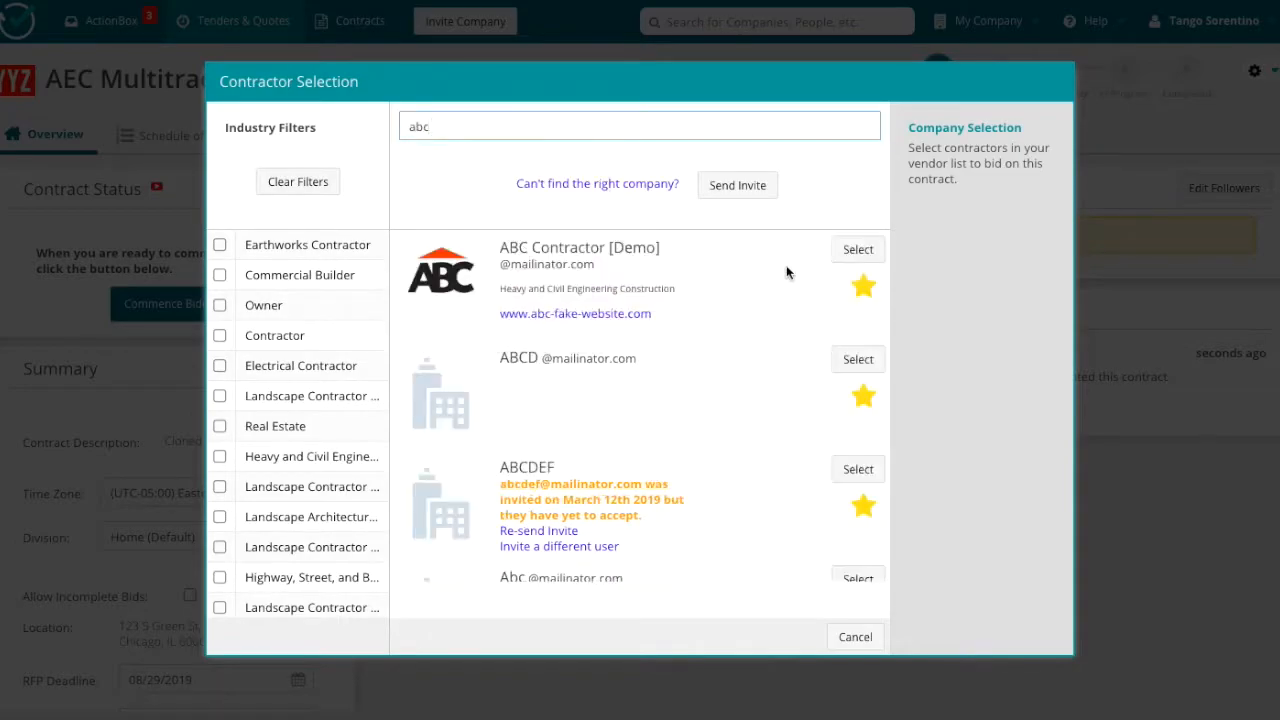
pyautogui.click(856, 250)
pyautogui.click(741, 438)
pyautogui.click(520, 127)
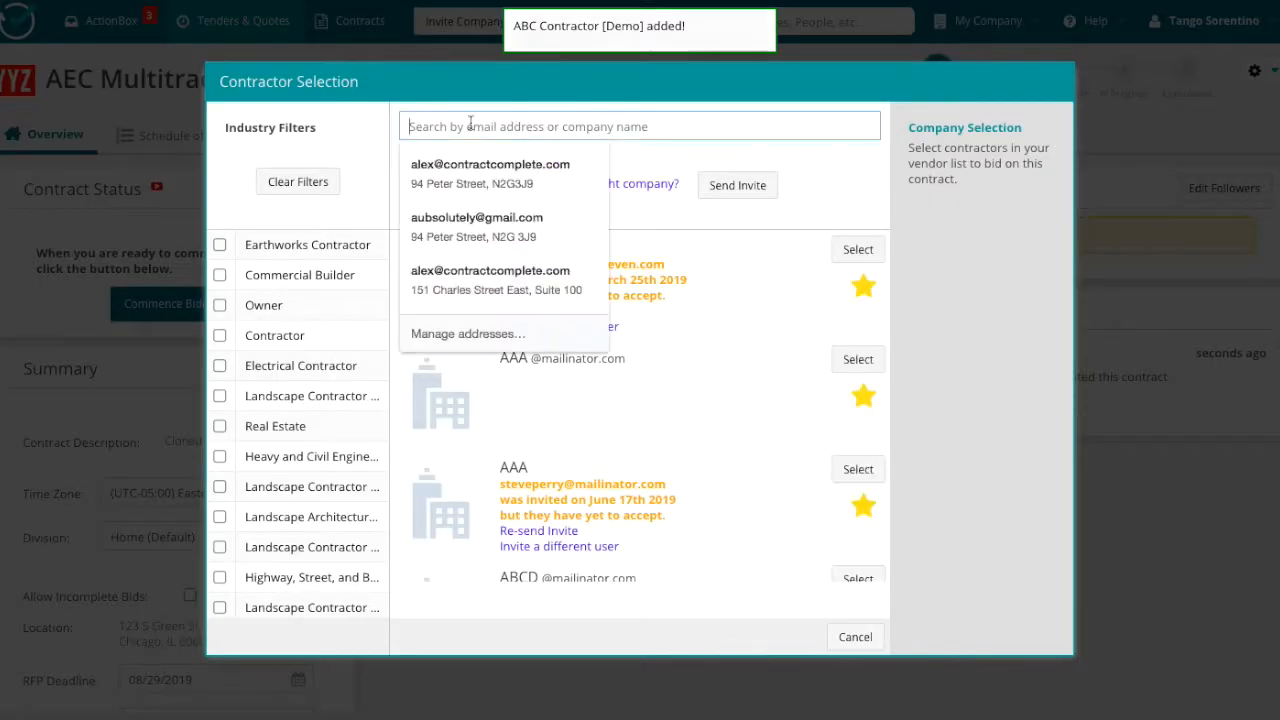
pyautogui.write('brx')
pyautogui.click(857, 249)
pyautogui.scroll(-1, 777, 294)
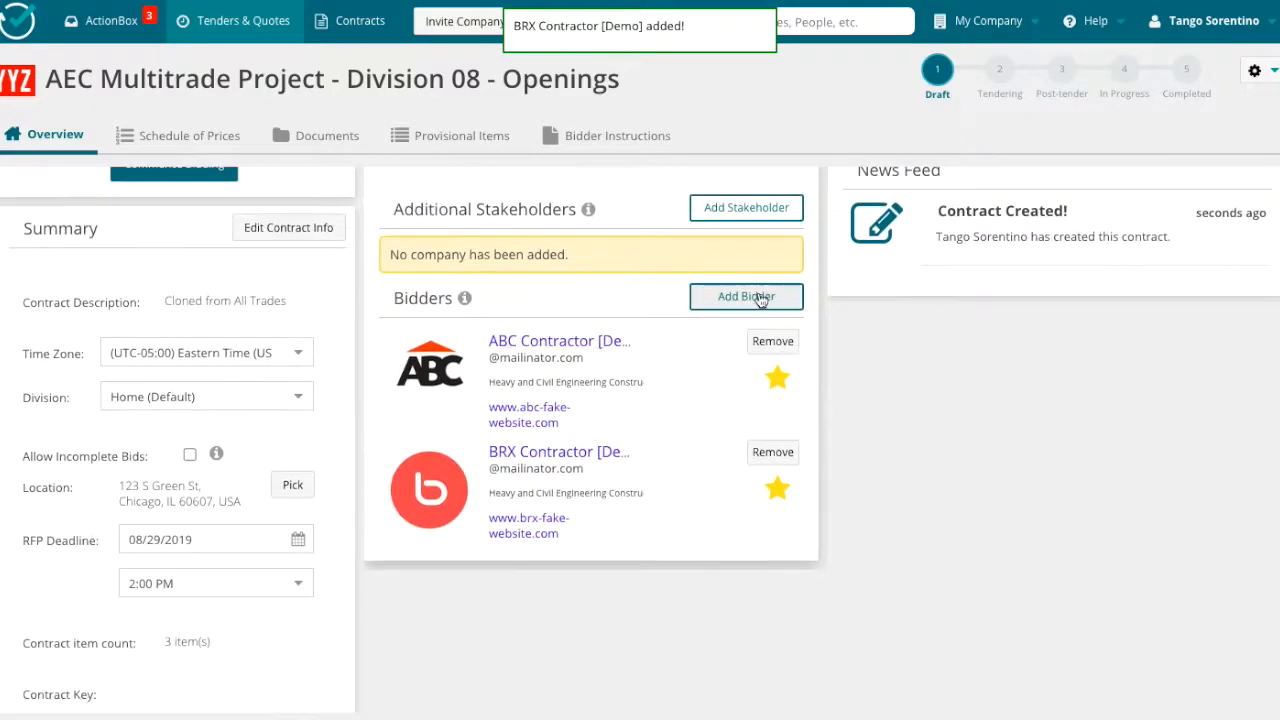
# - Find ContractComplete by searching for "alex" and add it as a bidder on the Division 08 contract
pyautogui.click(777, 292)
pyautogui.click(475, 126)
pyautogui.write('alex')
pyautogui.scroll(-1, 663, 500)
pyautogui.click(853, 463)
pyautogui.scroll(2, 851, 464)
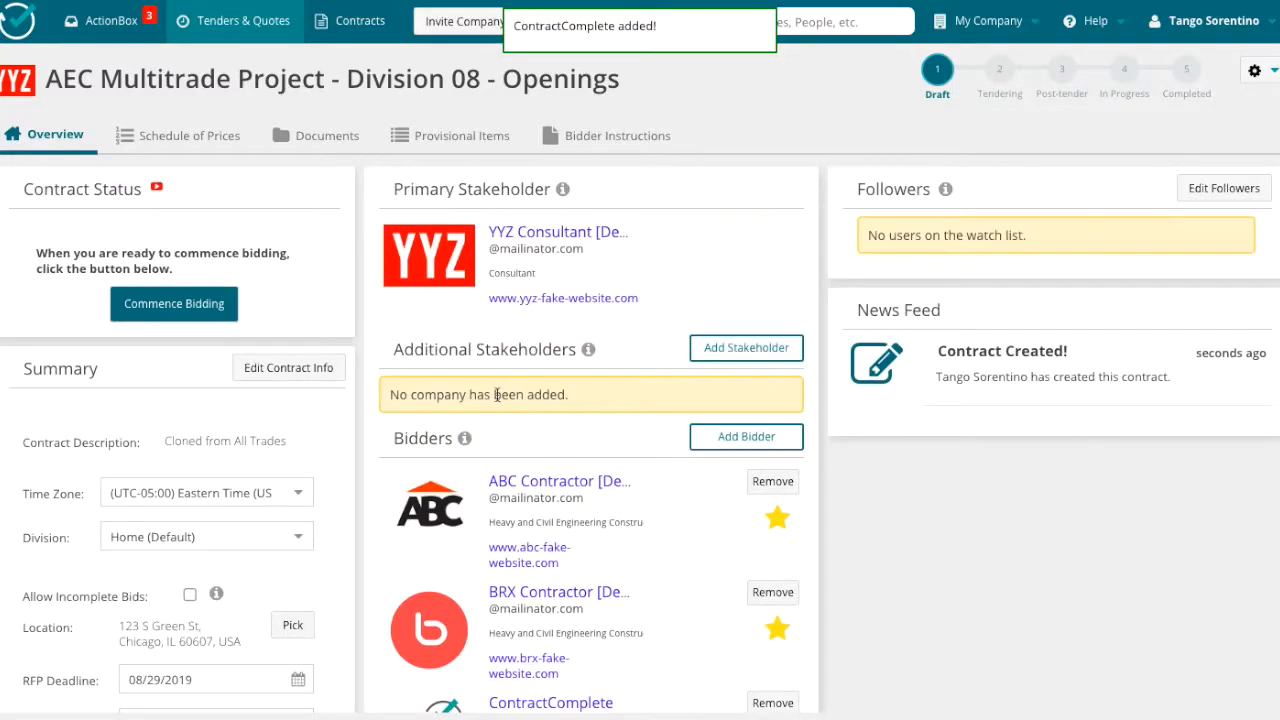
# - Commence bidding on the Division 08 contract and select its public invite URL
pyautogui.click(186, 304)
pyautogui.click(389, 396)
pyautogui.click(865, 447)
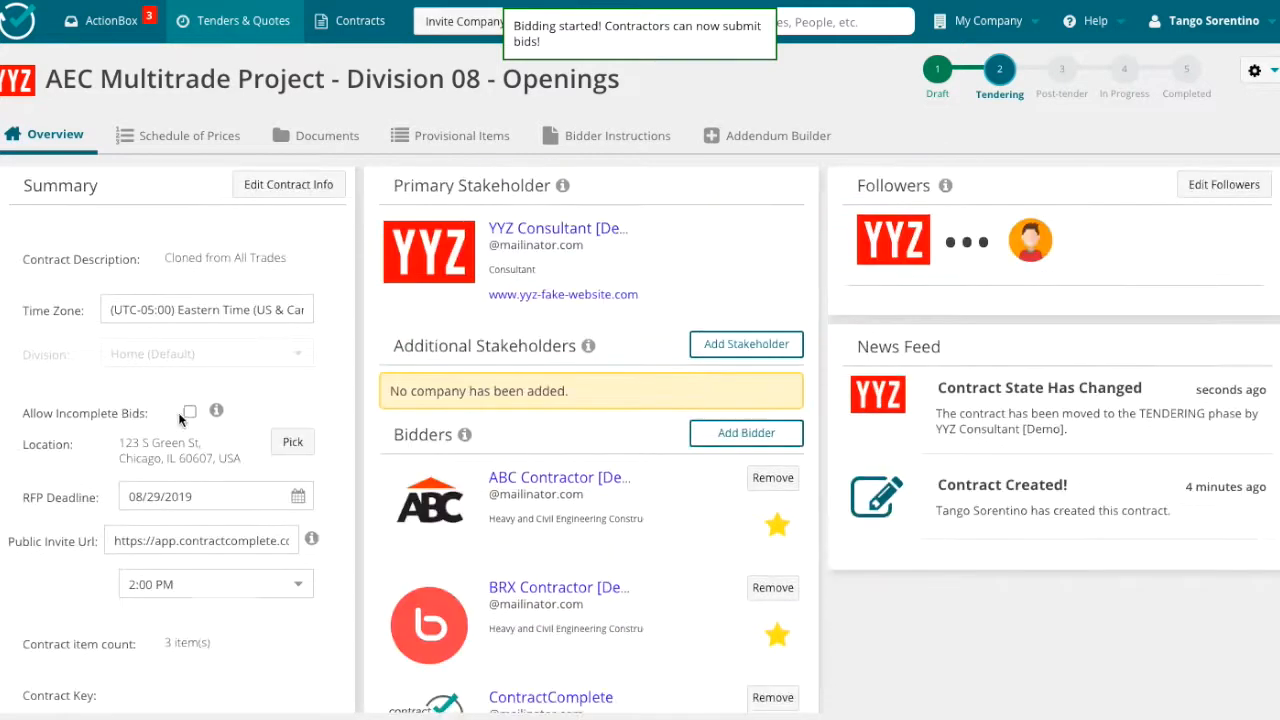
pyautogui.click(113, 540)
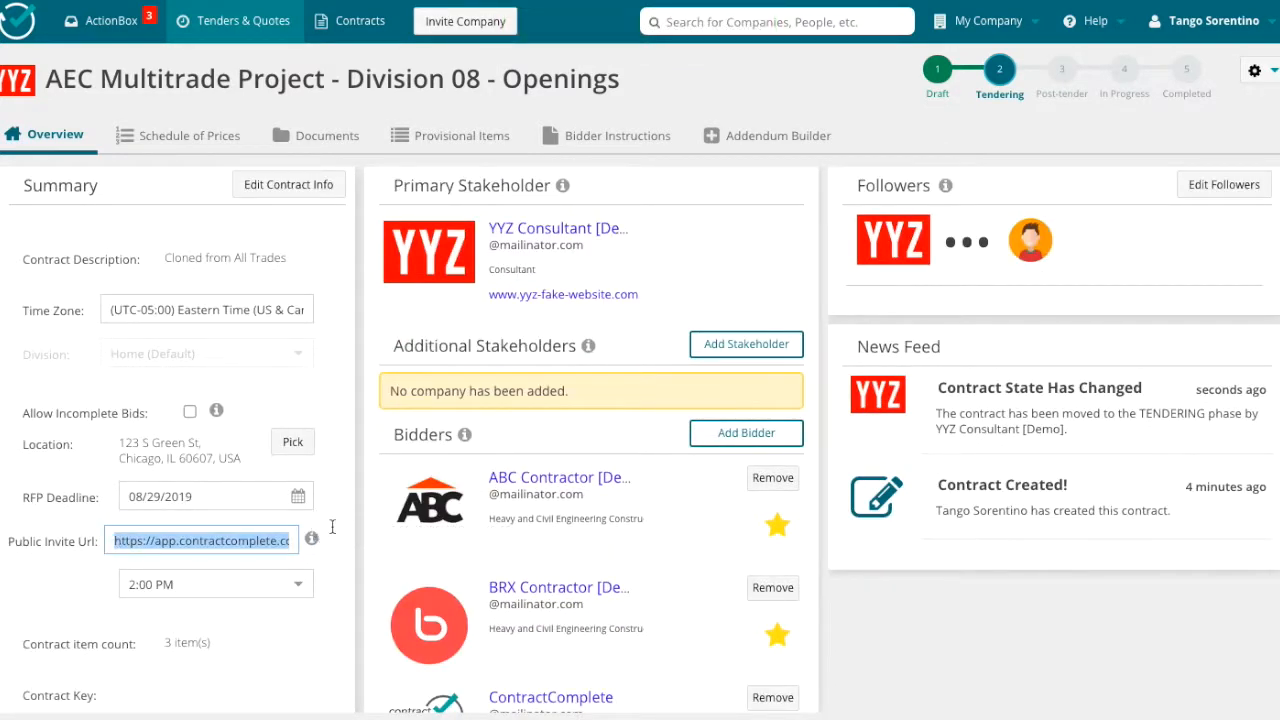
pyautogui.click(225, 545)
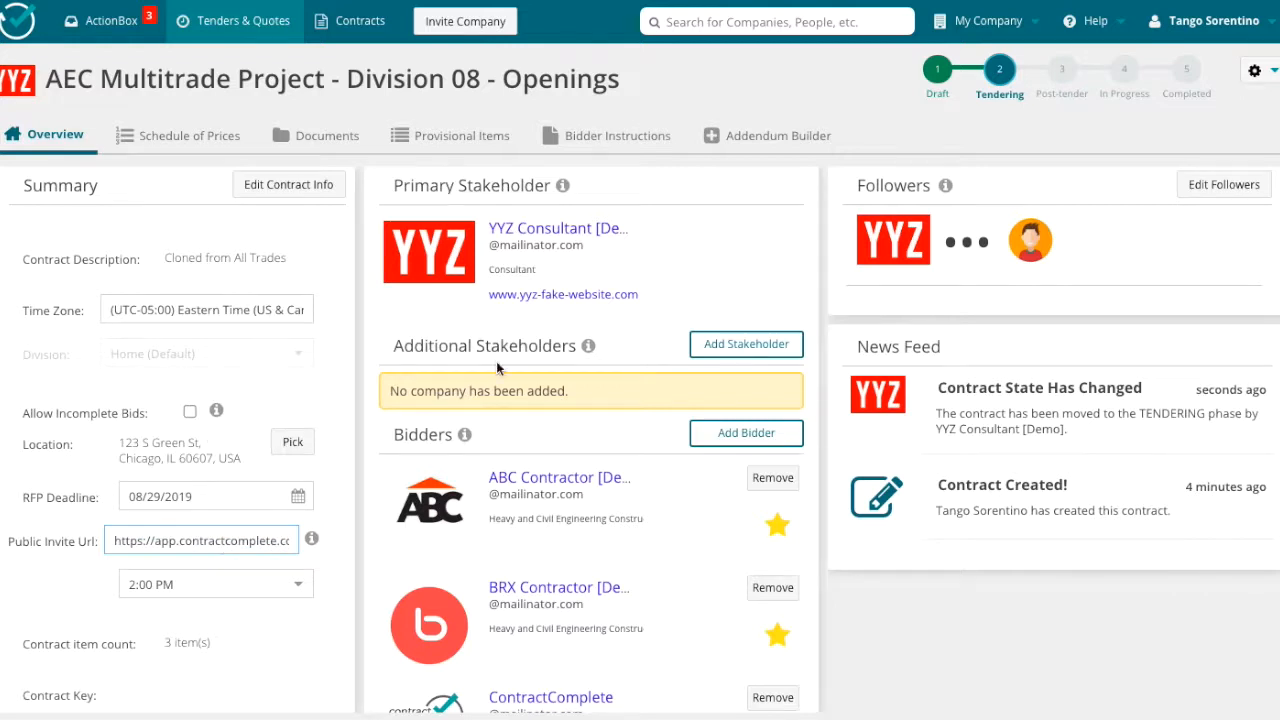
# - Open the Division XV: Plumbing / Waterworks tender and review its bidders and bidder questions
pyautogui.scroll(-1, 496, 368)
pyautogui.click(255, 28)
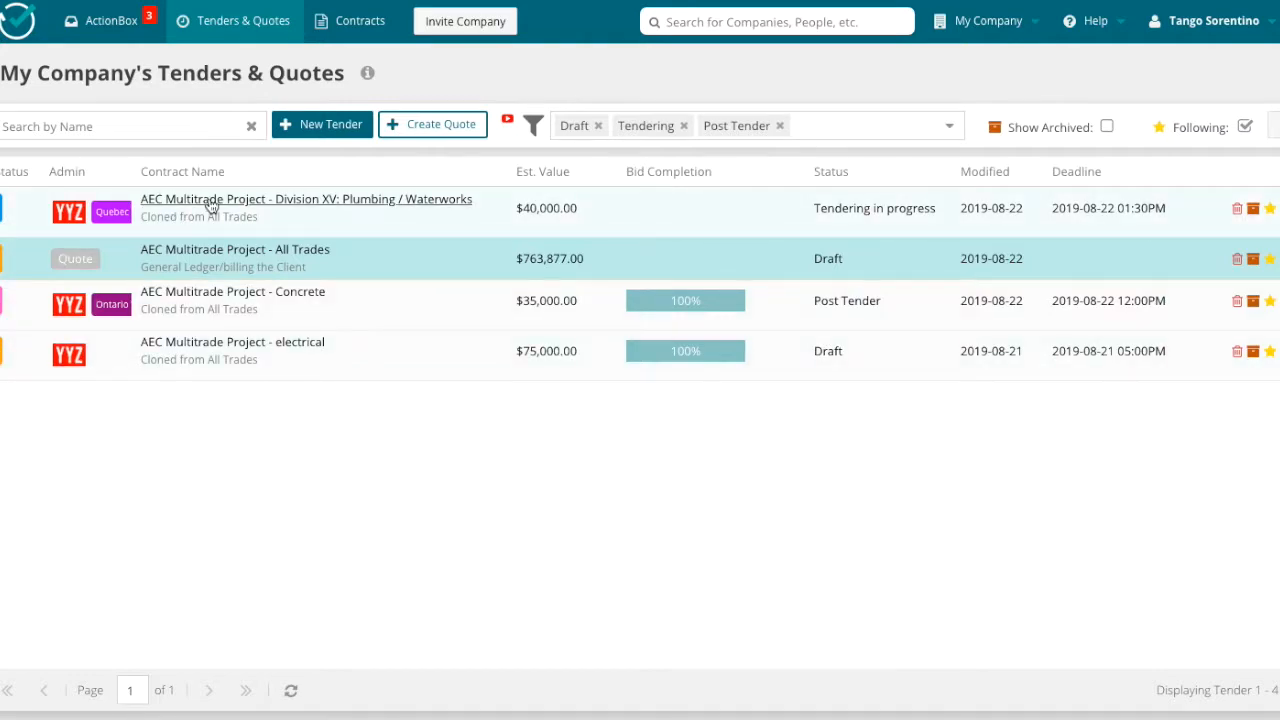
pyautogui.click(246, 207)
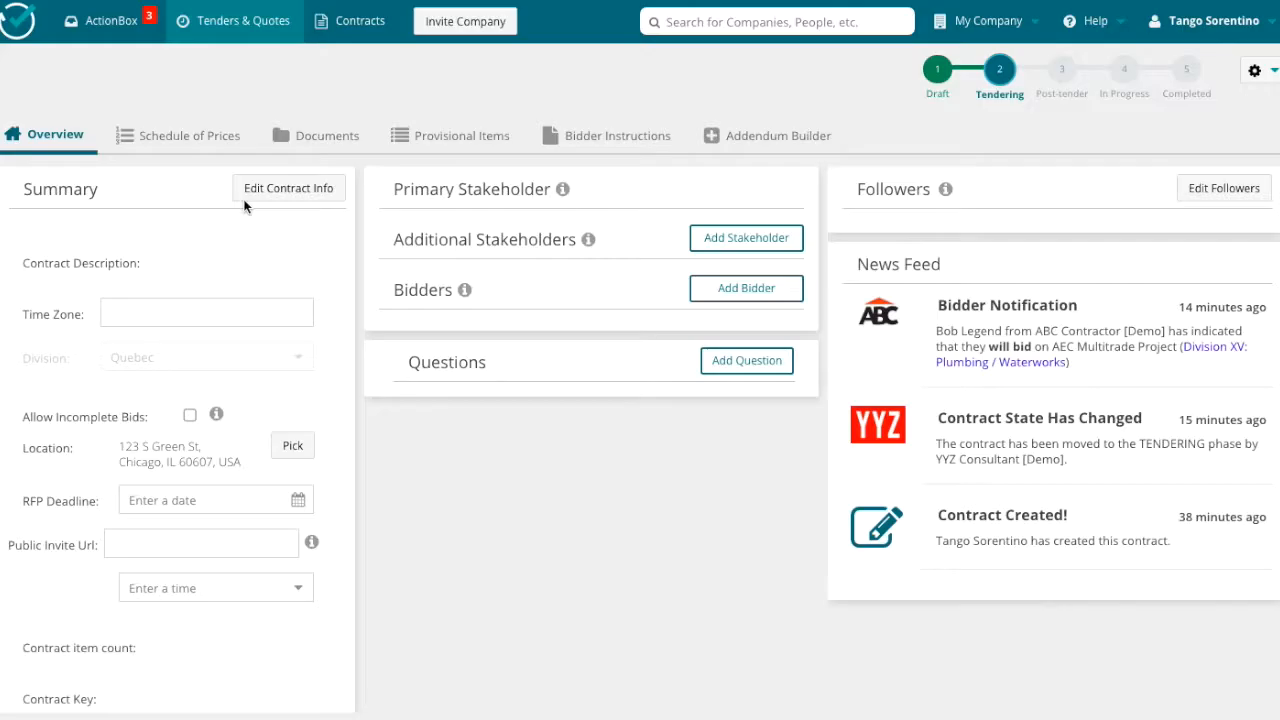
pyautogui.scroll(-1, 612, 430)
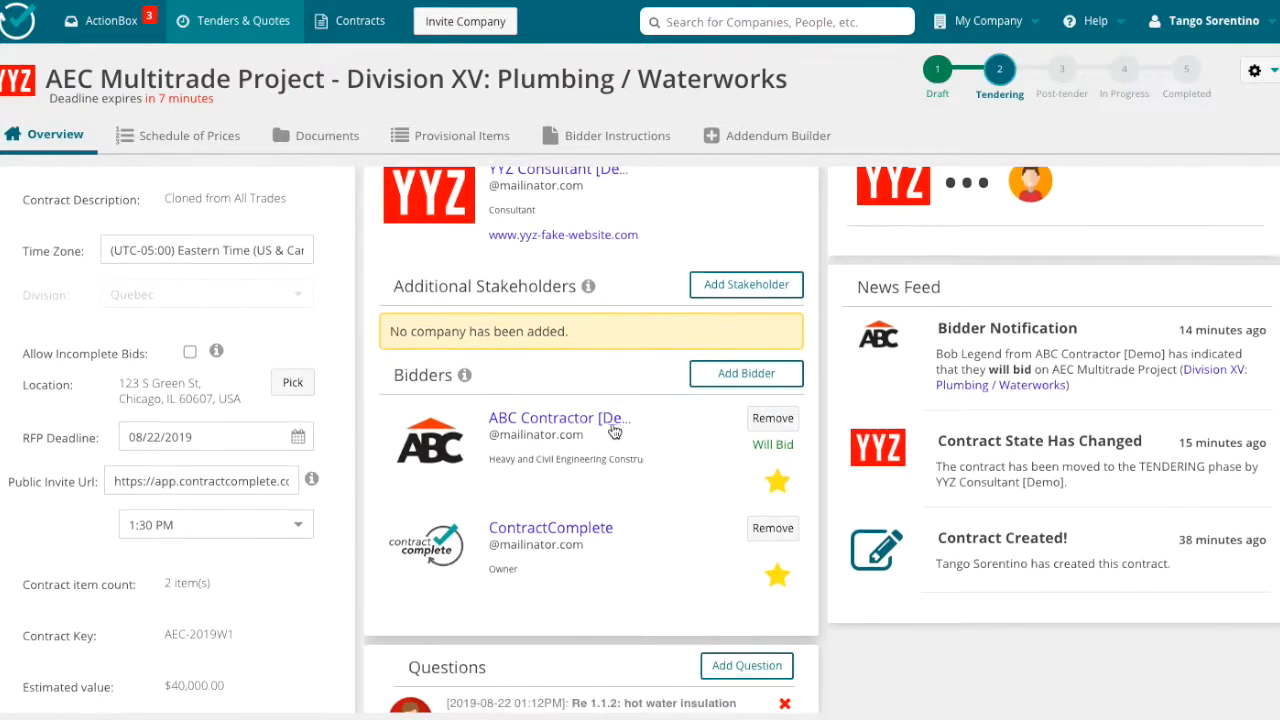
pyautogui.scroll(-2, 625, 495)
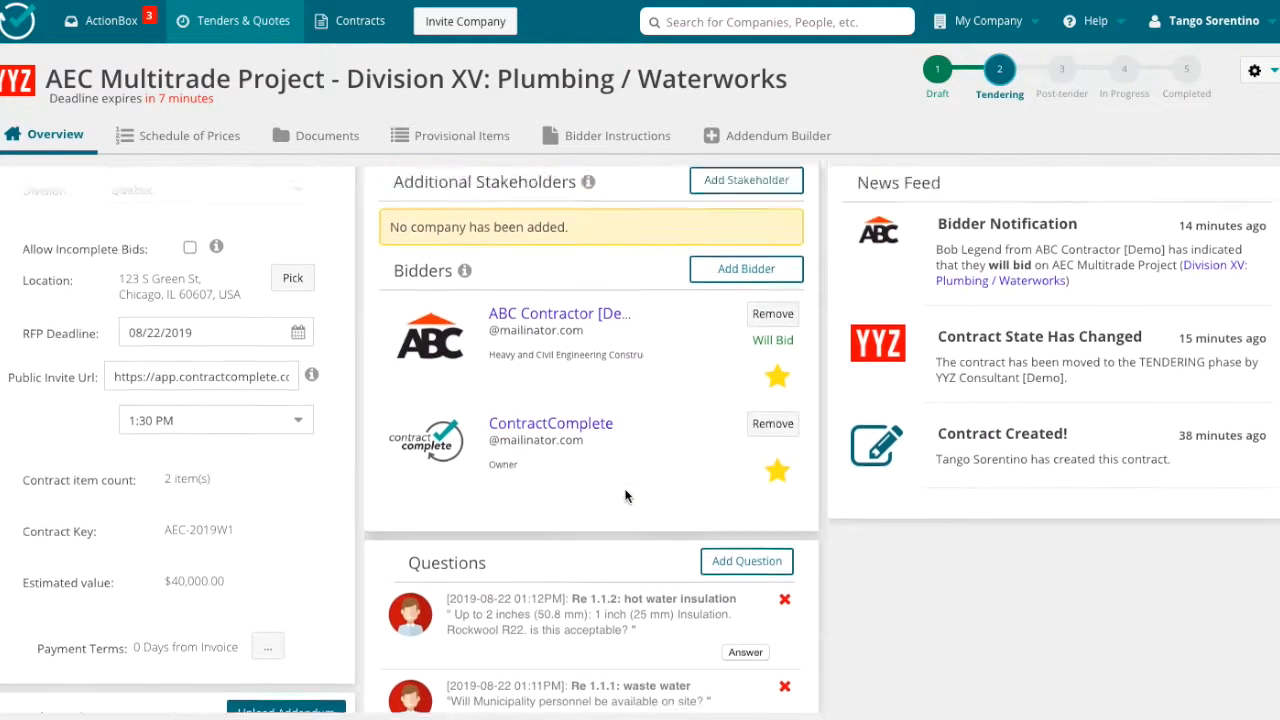
pyautogui.scroll(3, 500, 350)
# - Add an "Ultility hook up" item under 15 - Plumbing with quantity 1, unit L.S. and a budgeted unit price of 2500
pyautogui.click(189, 135)
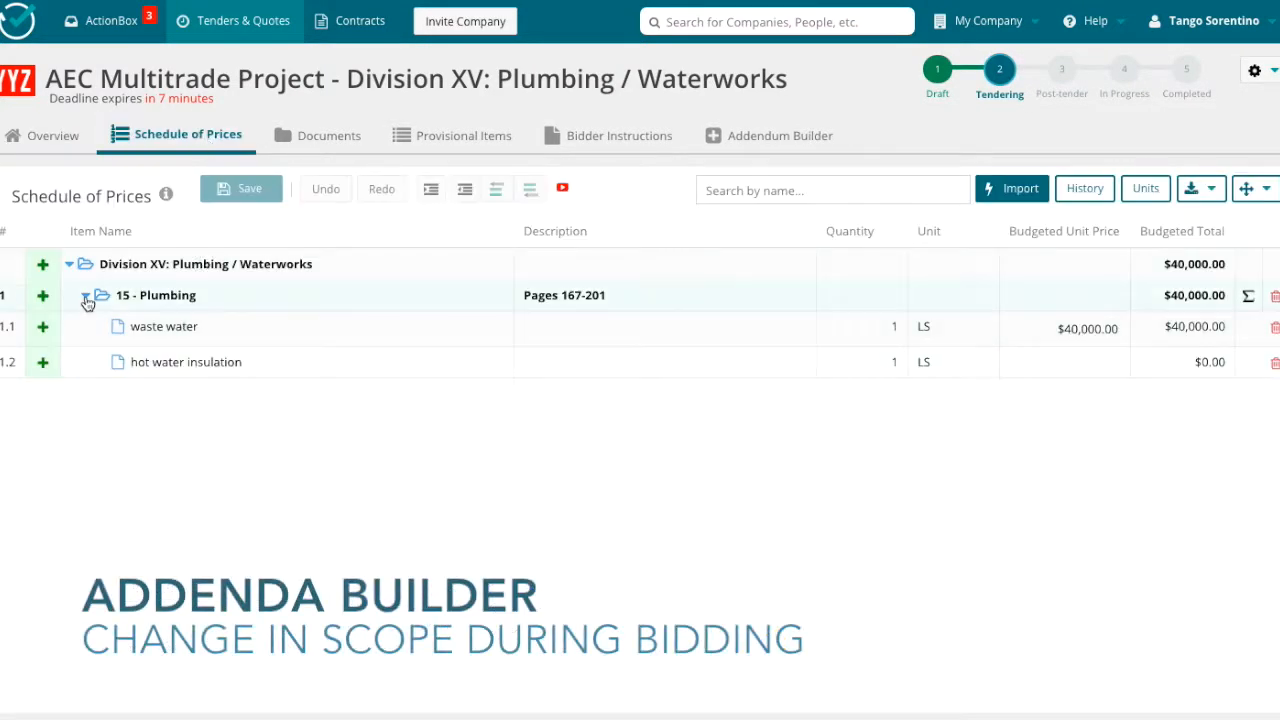
pyautogui.click(42, 295)
pyautogui.click(221, 395)
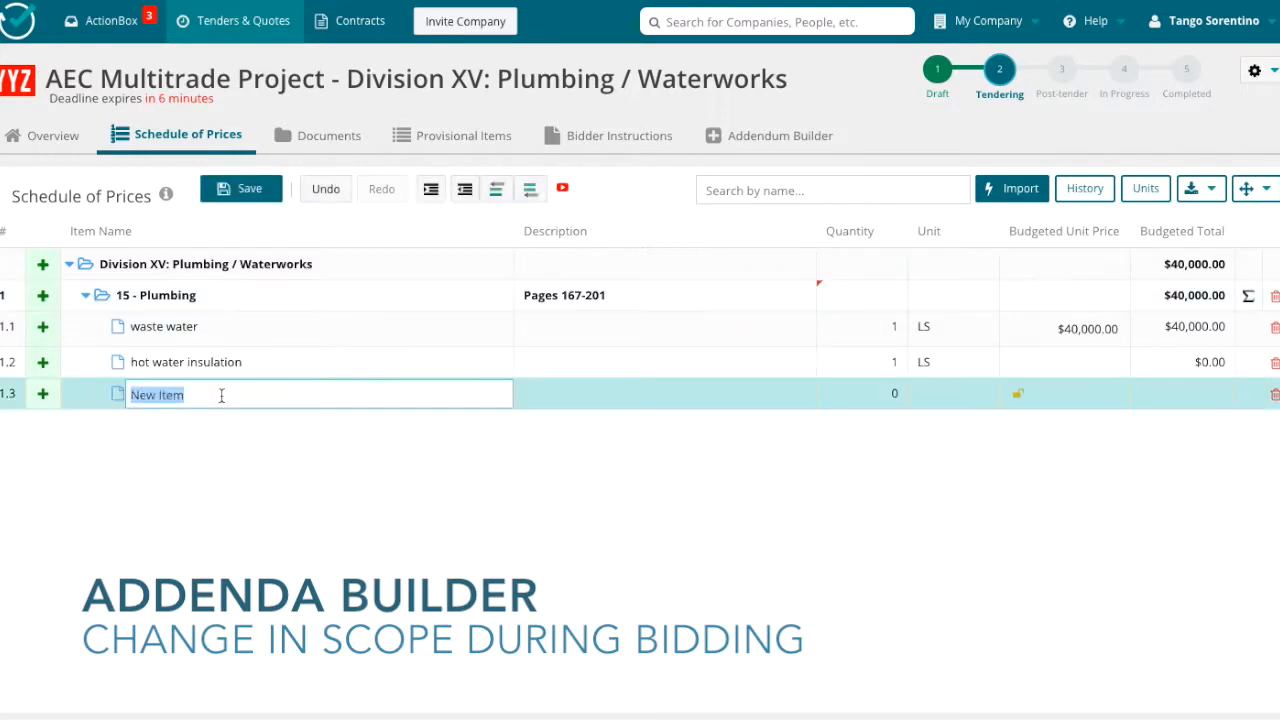
pyautogui.click(887, 402)
pyautogui.write('1')
pyautogui.click(965, 397)
pyautogui.write('l')
pyautogui.click(961, 452)
pyautogui.click(1067, 397)
pyautogui.click(1067, 396)
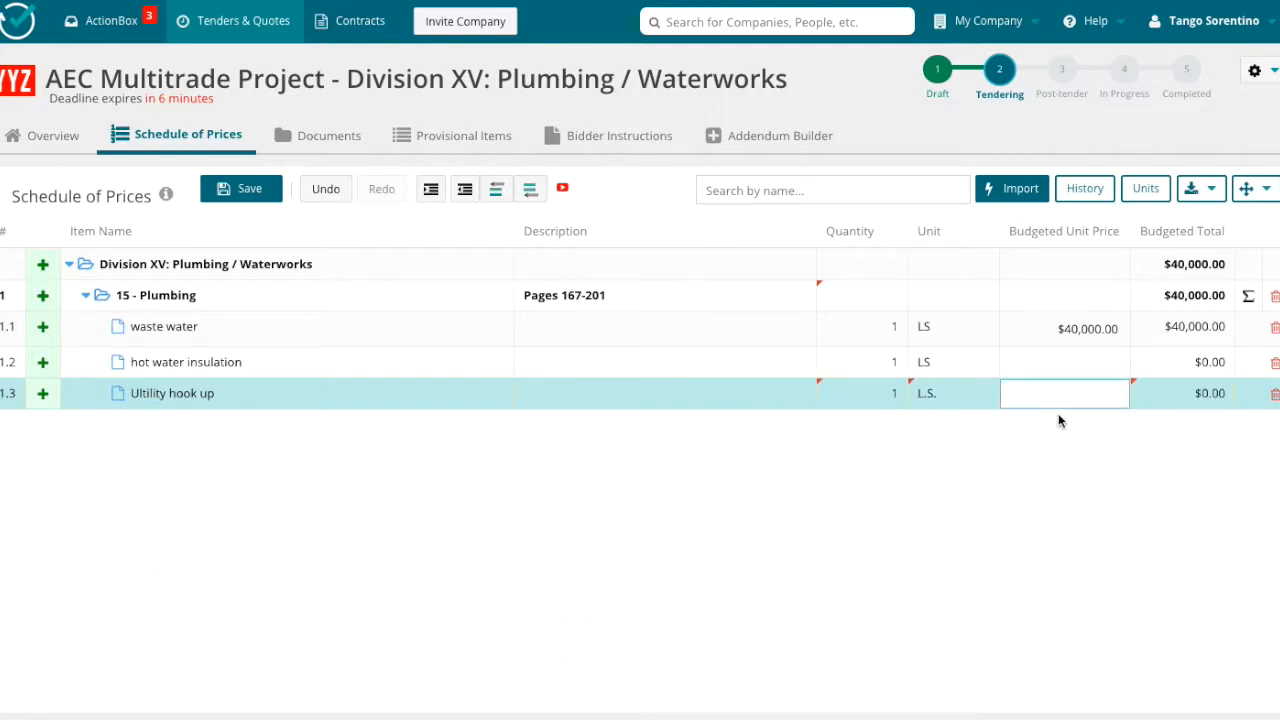
pyautogui.write('2500')
# - Set the hot water insulation item's budgeted unit price to 444444 and save the schedule of prices
pyautogui.click(1063, 363)
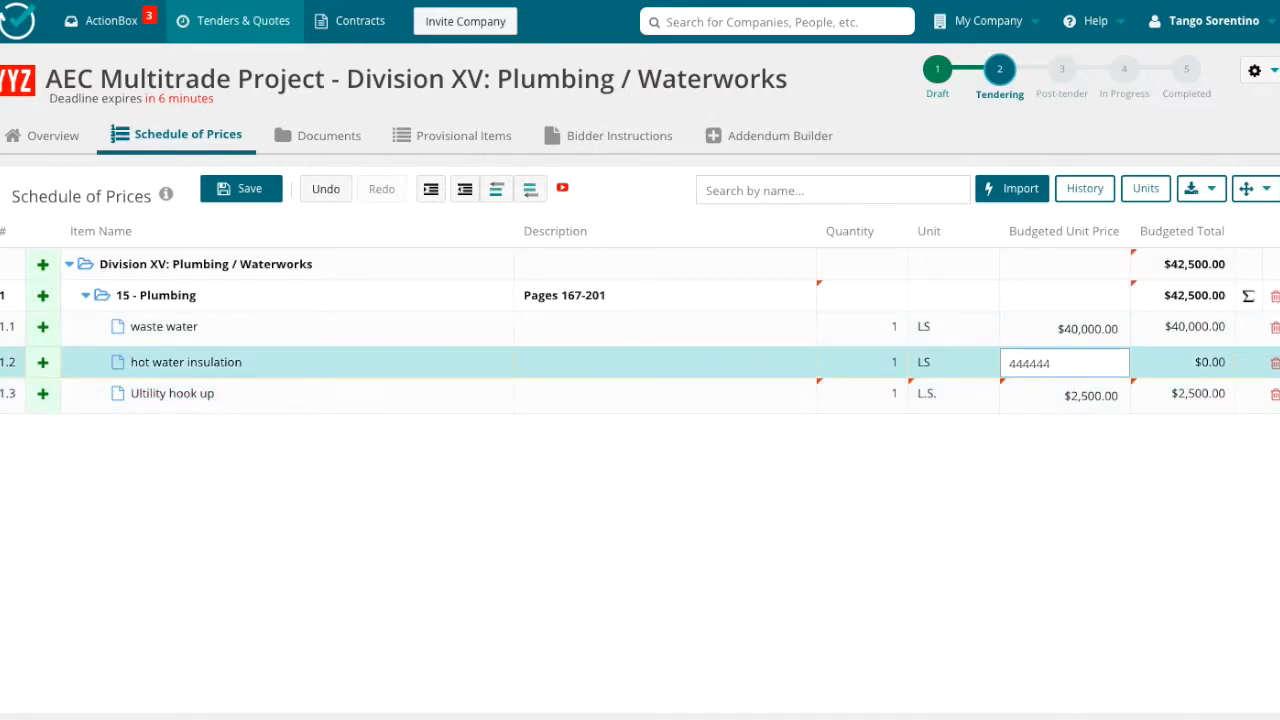
pyautogui.press('Return')
pyautogui.click(241, 189)
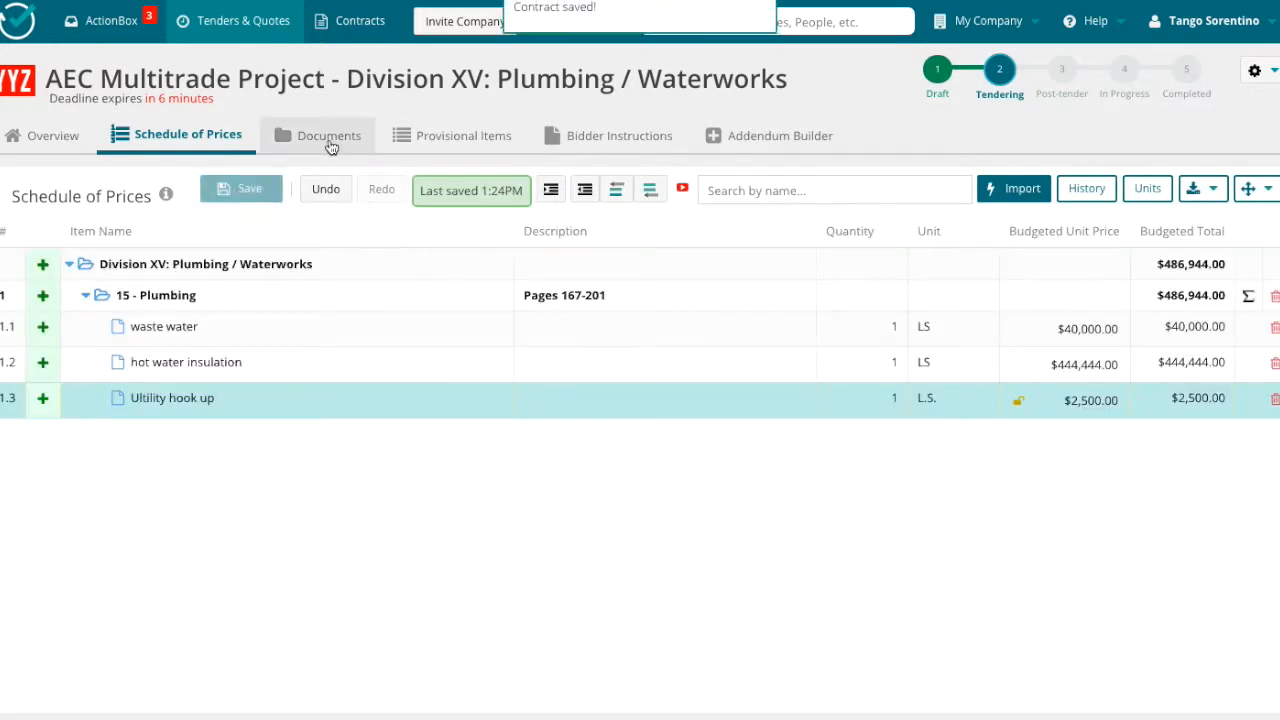
# - Upload Drawing 1235.pdf to the plumbing tender's documents
pyautogui.click(329, 137)
pyautogui.click(349, 193)
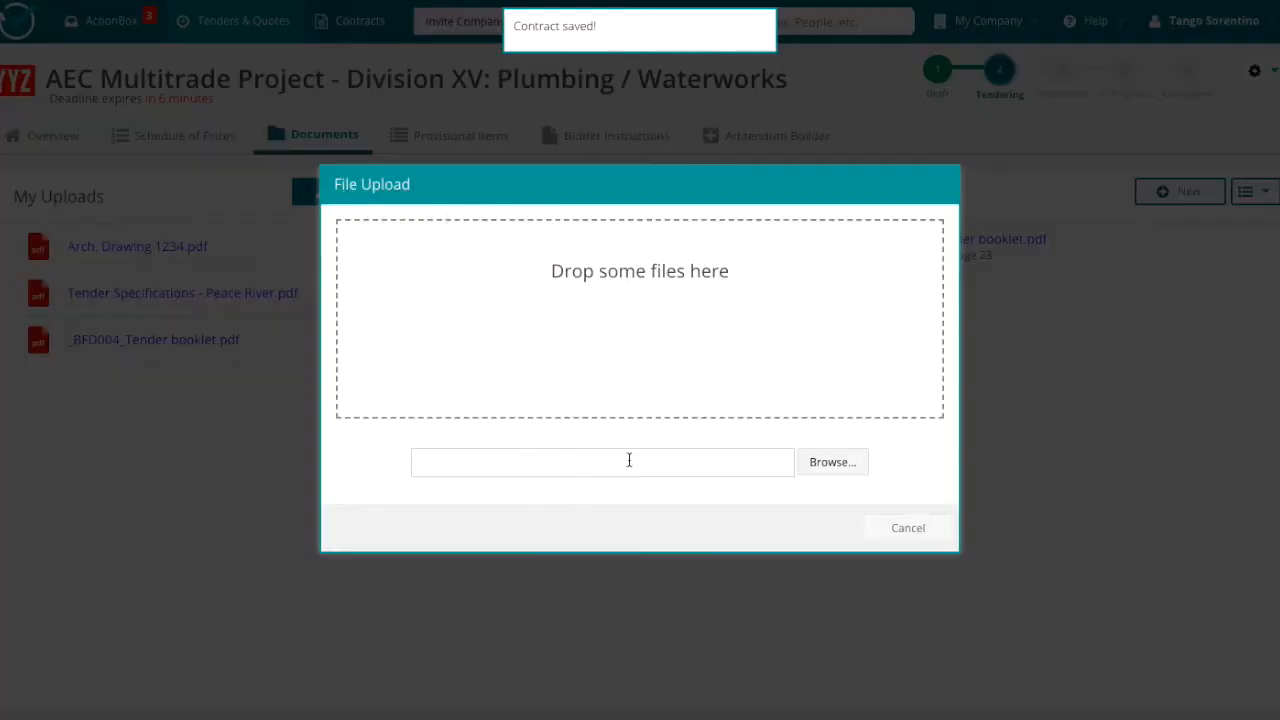
pyautogui.click(831, 462)
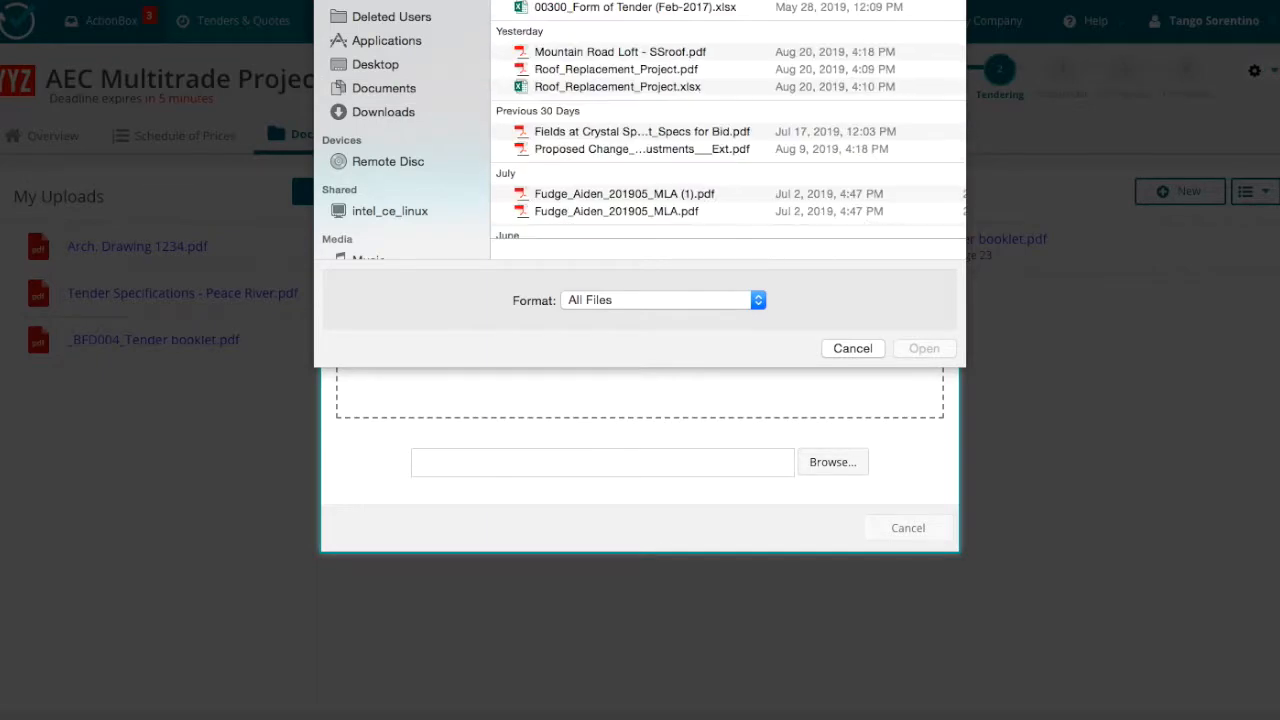
pyautogui.scroll(-20, 767, 161)
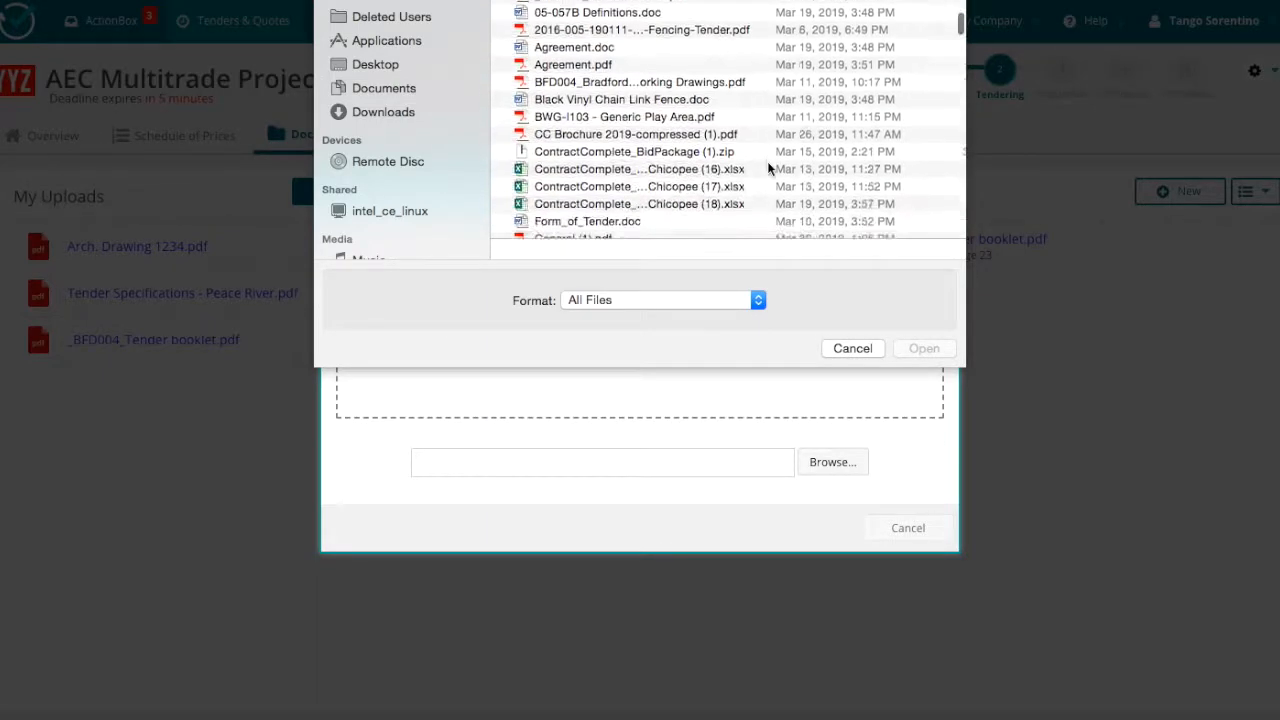
pyautogui.click(636, 161)
pyautogui.click(925, 349)
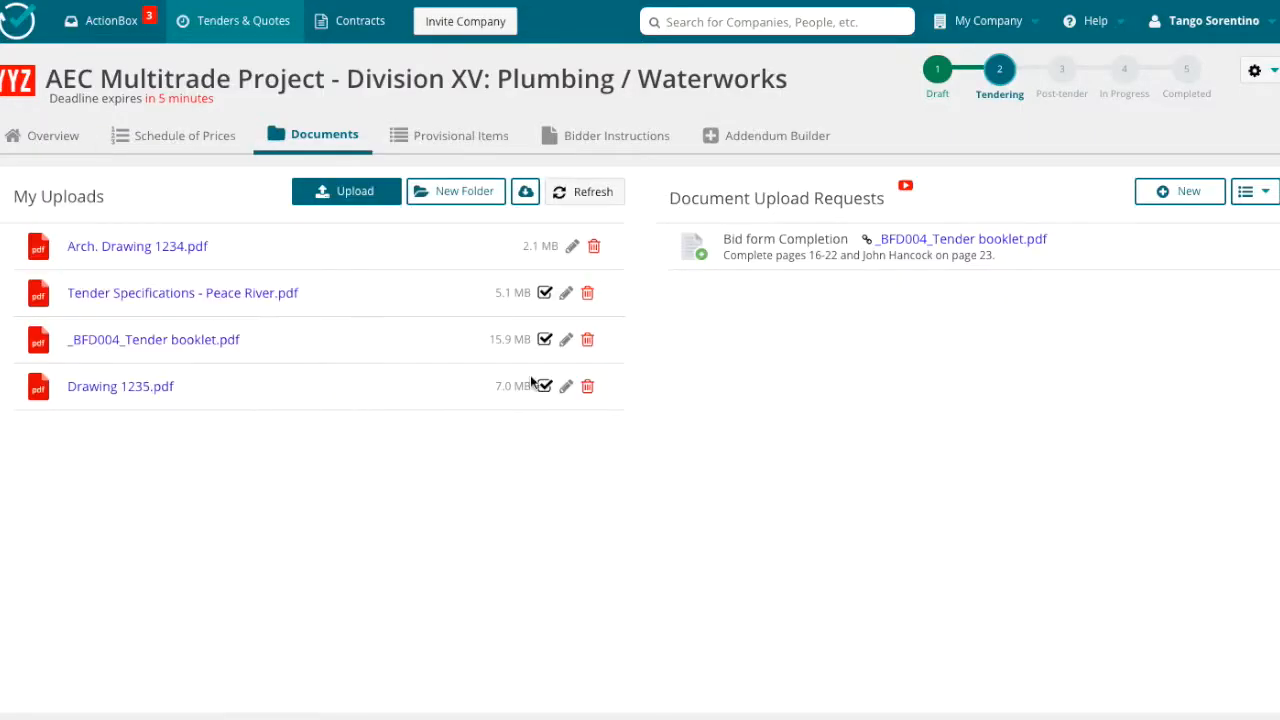
# - Rename the uploaded Drawing 1235.pdf as "Updated. Drawing 1235.pdf"
pyautogui.click(567, 387)
pyautogui.click(549, 364)
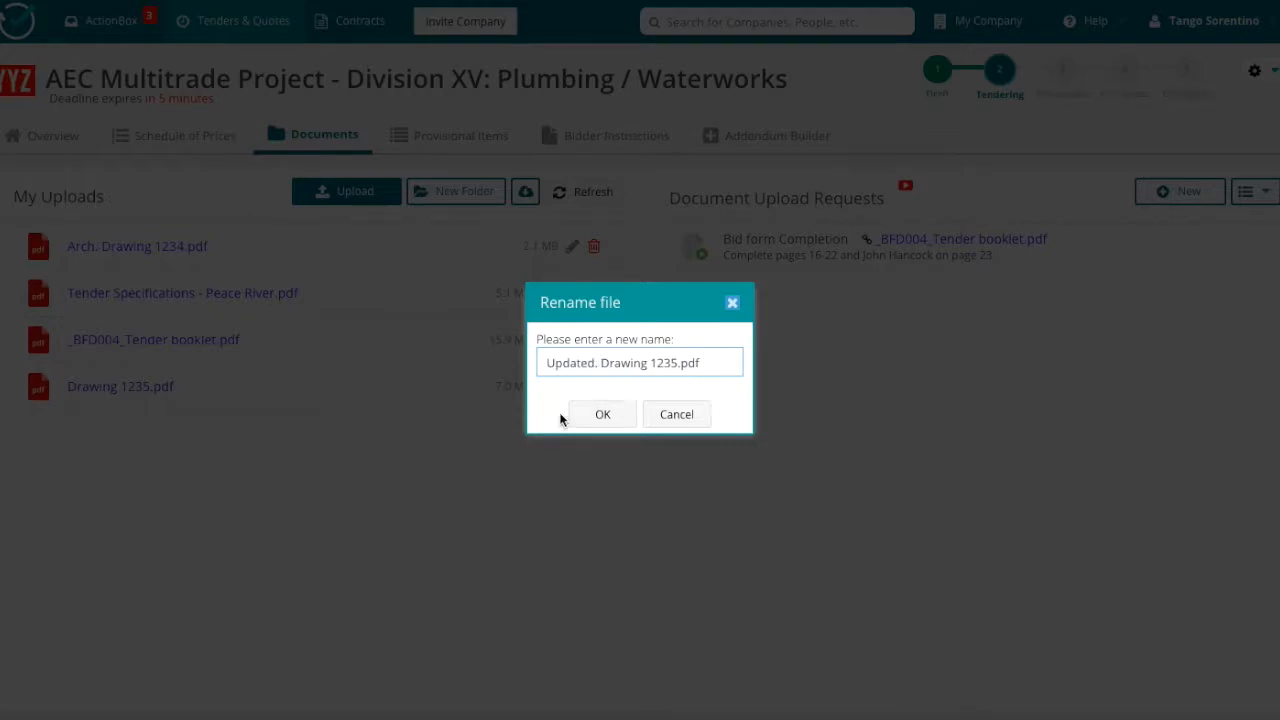
pyautogui.click(600, 414)
# - Change the plumbing tender's RFP deadline time to 3:00 PM
pyautogui.click(53, 135)
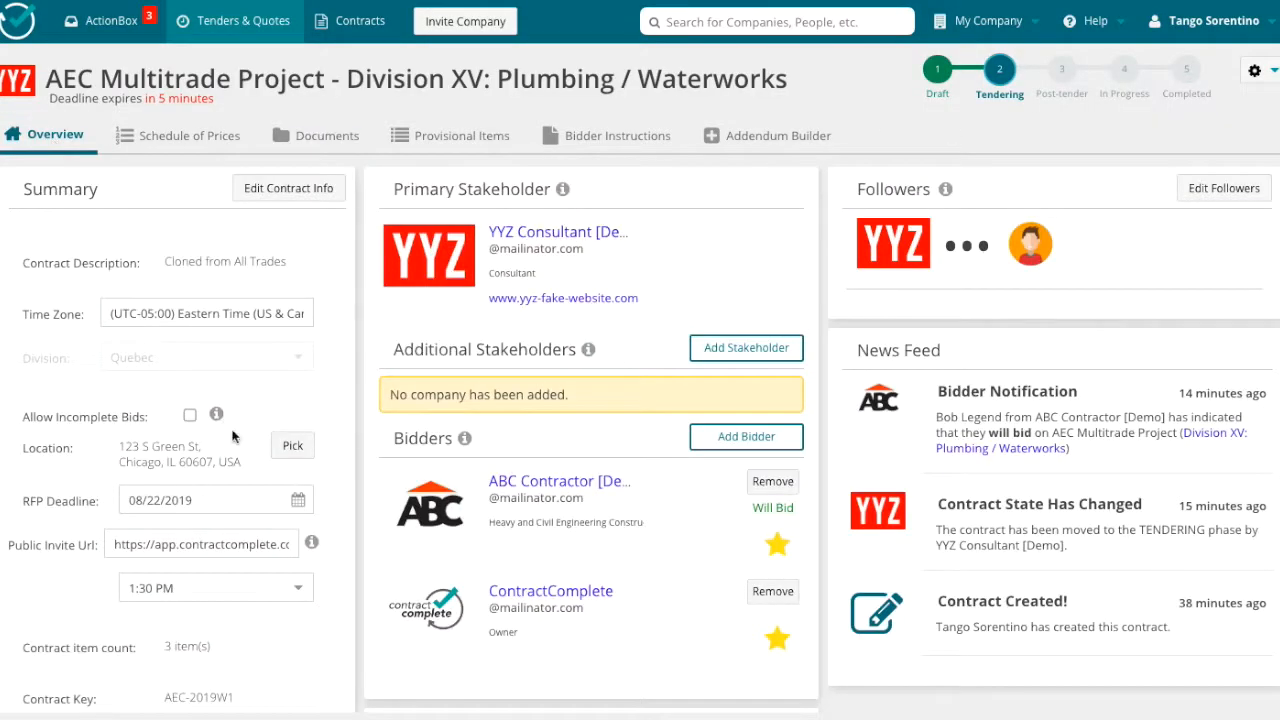
pyautogui.click(293, 580)
pyautogui.scroll(-4, 263, 486)
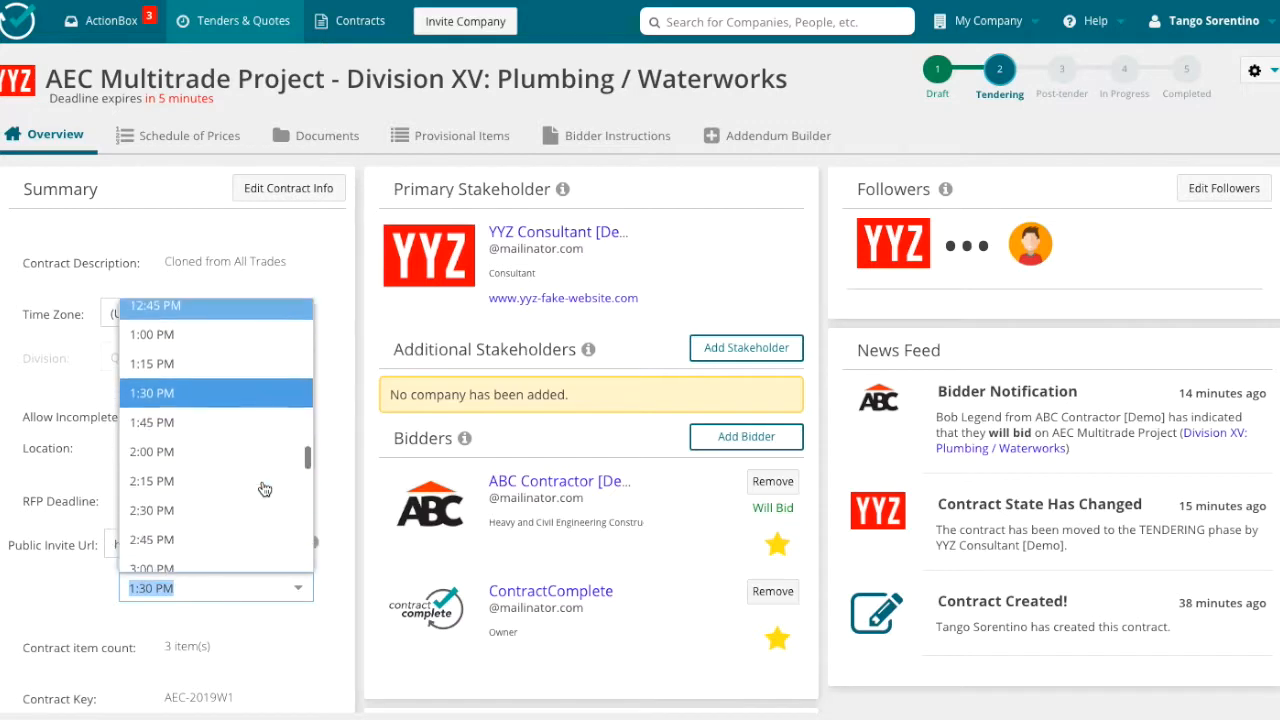
pyautogui.click(181, 543)
pyautogui.click(290, 631)
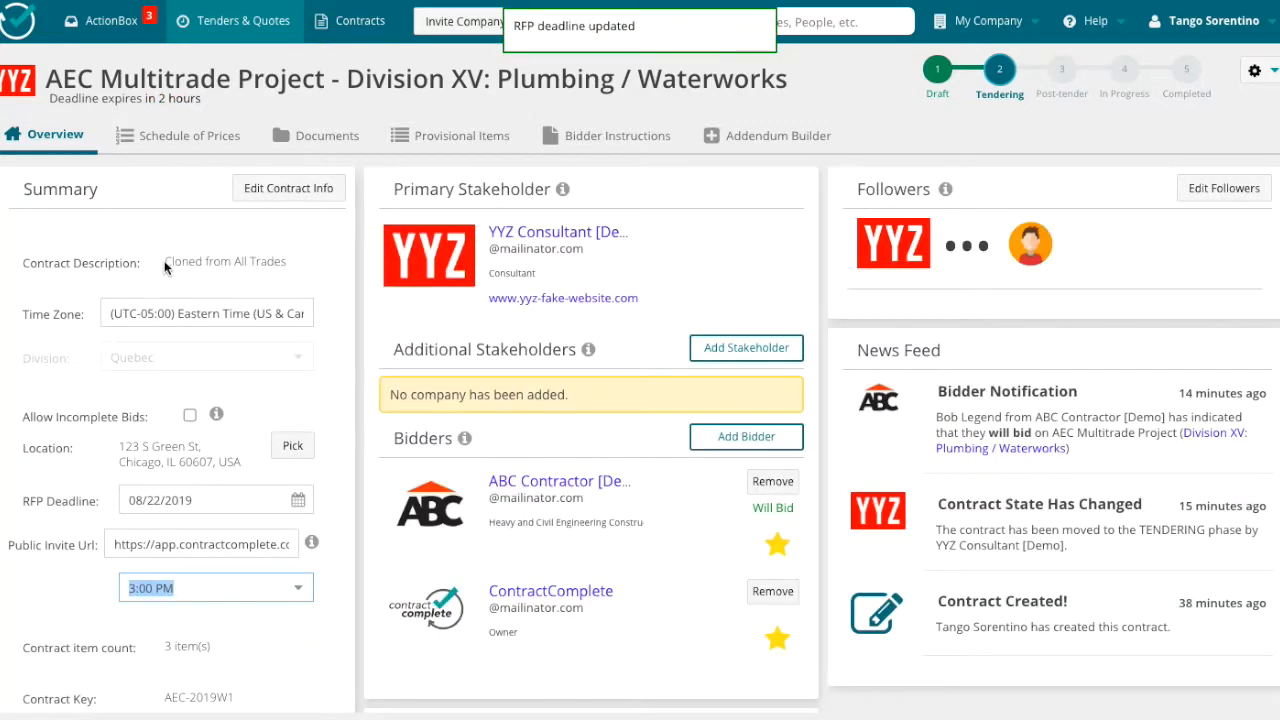
# - Answer the hot water insulation question "Yes this will work!" and the waste water question "They will be available for certain dates later indicated."
pyautogui.click(192, 134)
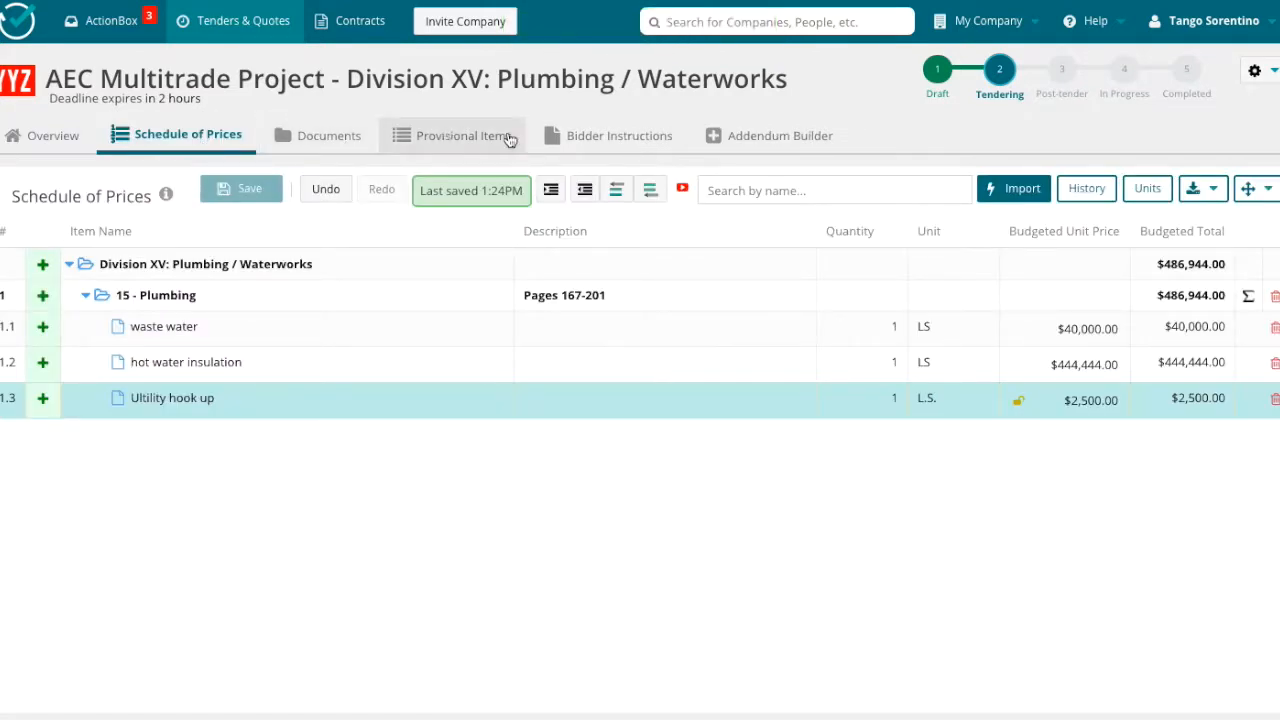
pyautogui.click(623, 137)
pyautogui.click(764, 140)
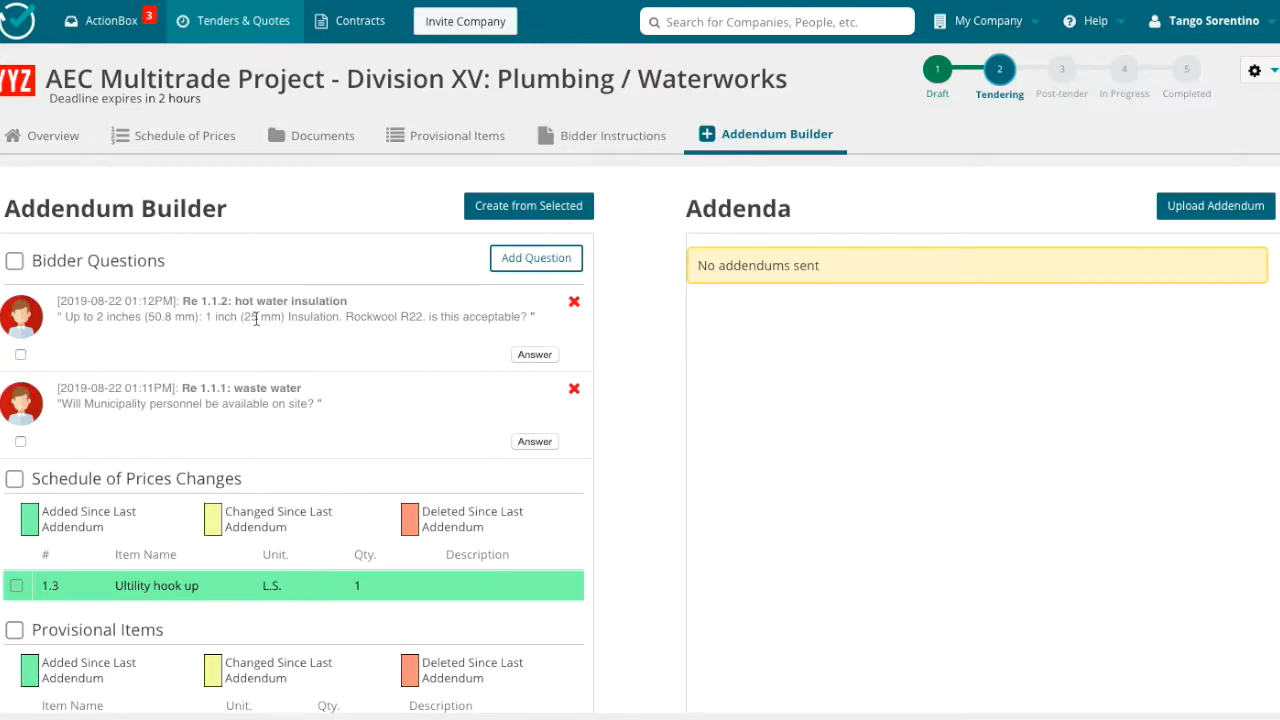
pyautogui.click(533, 355)
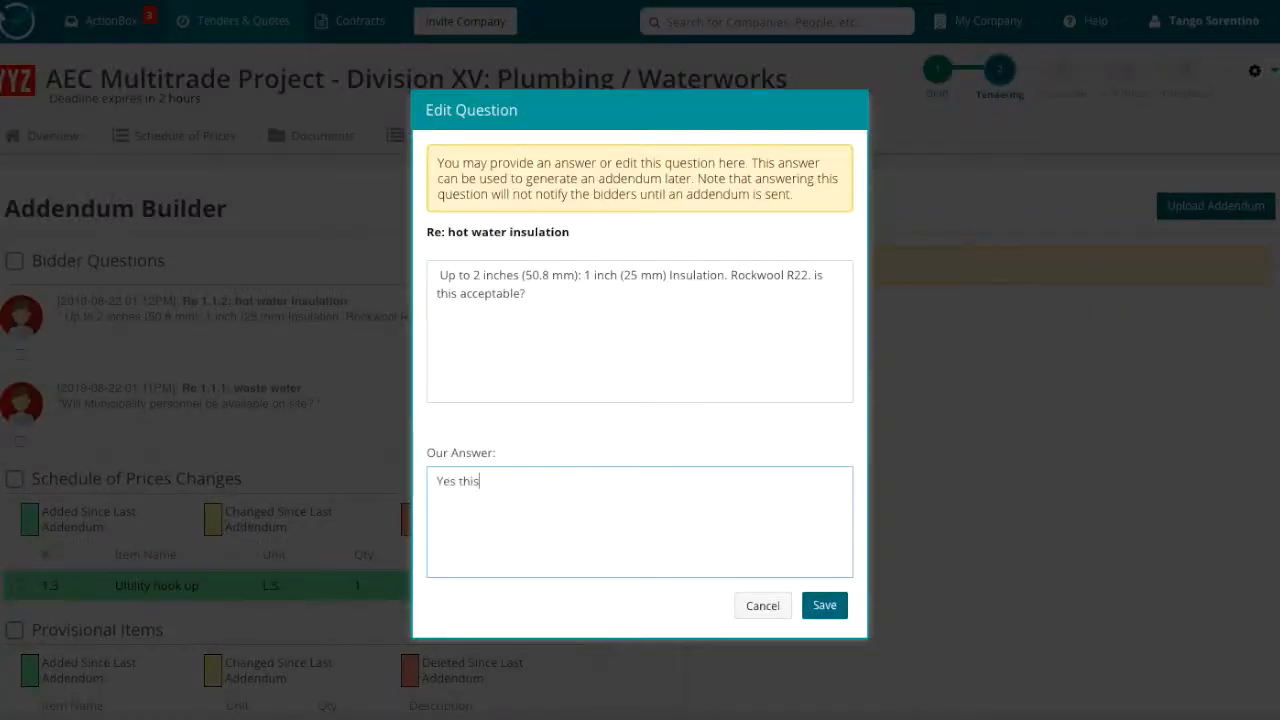
pyautogui.write('!')
pyautogui.click(824, 605)
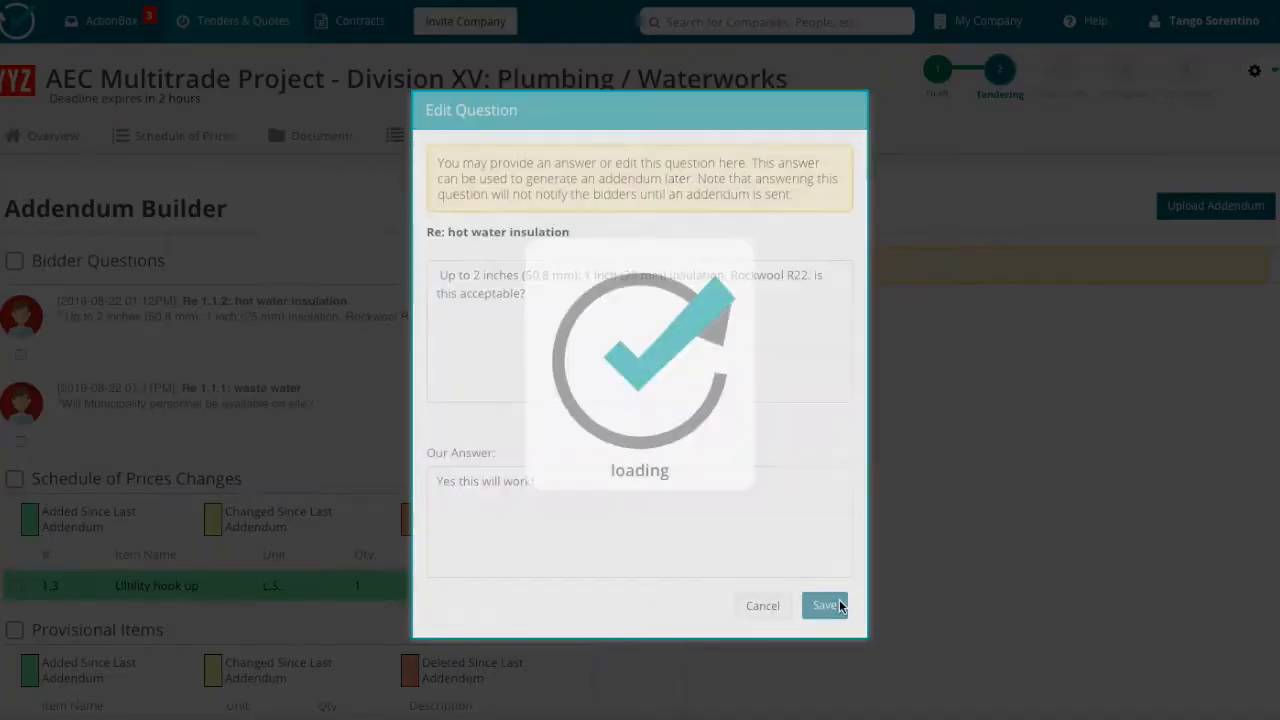
pyautogui.click(531, 443)
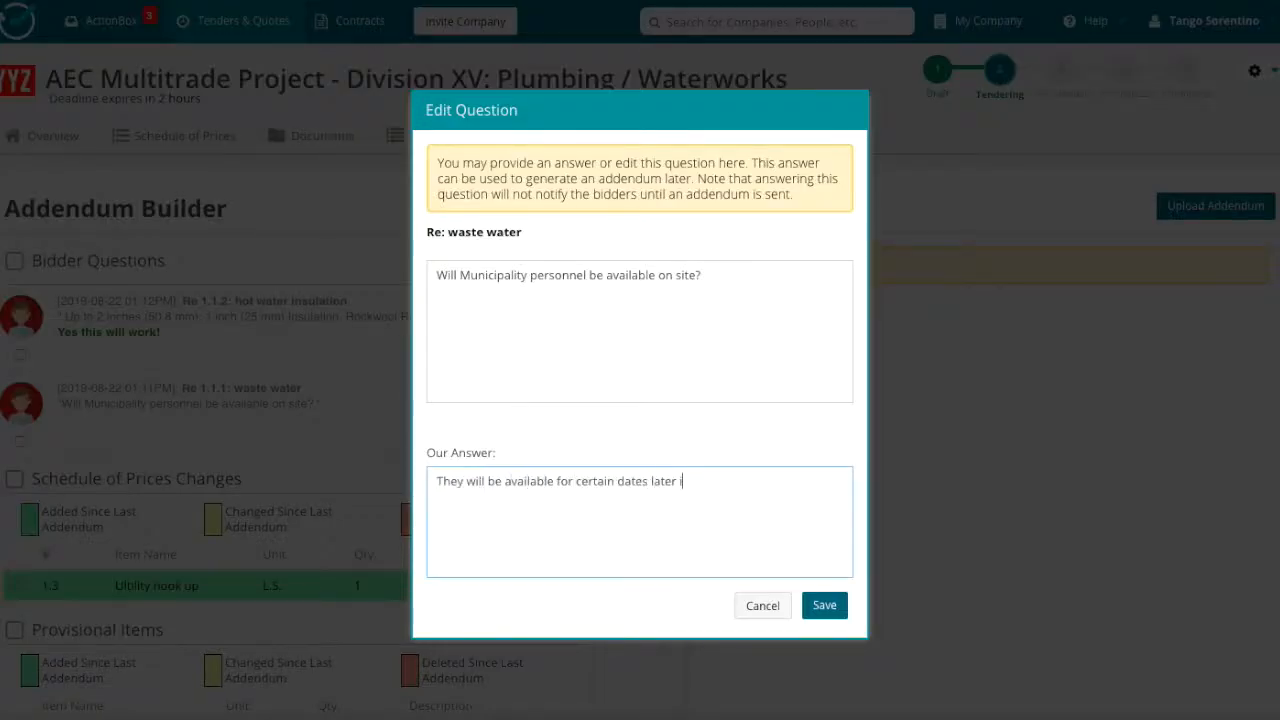
pyautogui.click(824, 605)
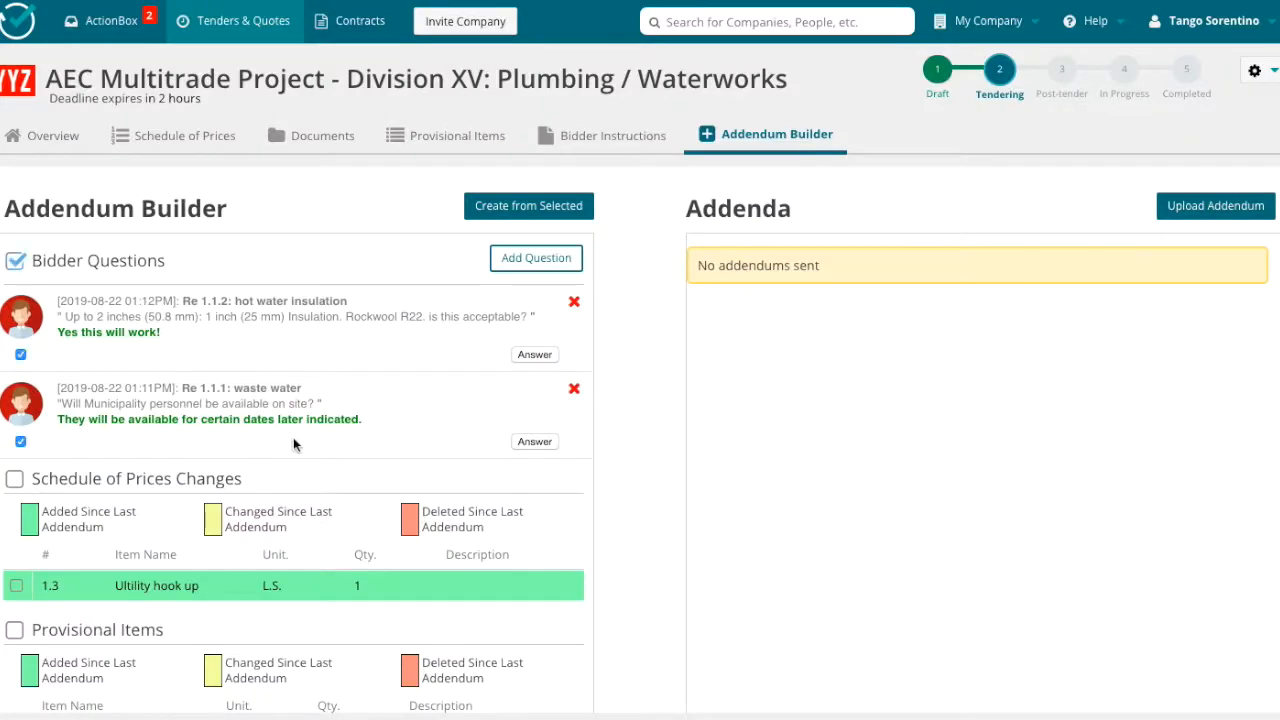
# - Create an addendum draft named "Design Revisions" from the bidder questions, schedule of prices changes and documents
pyautogui.scroll(-2, 293, 437)
pyautogui.click(14, 340)
pyautogui.scroll(-1, 414, 378)
pyautogui.click(528, 207)
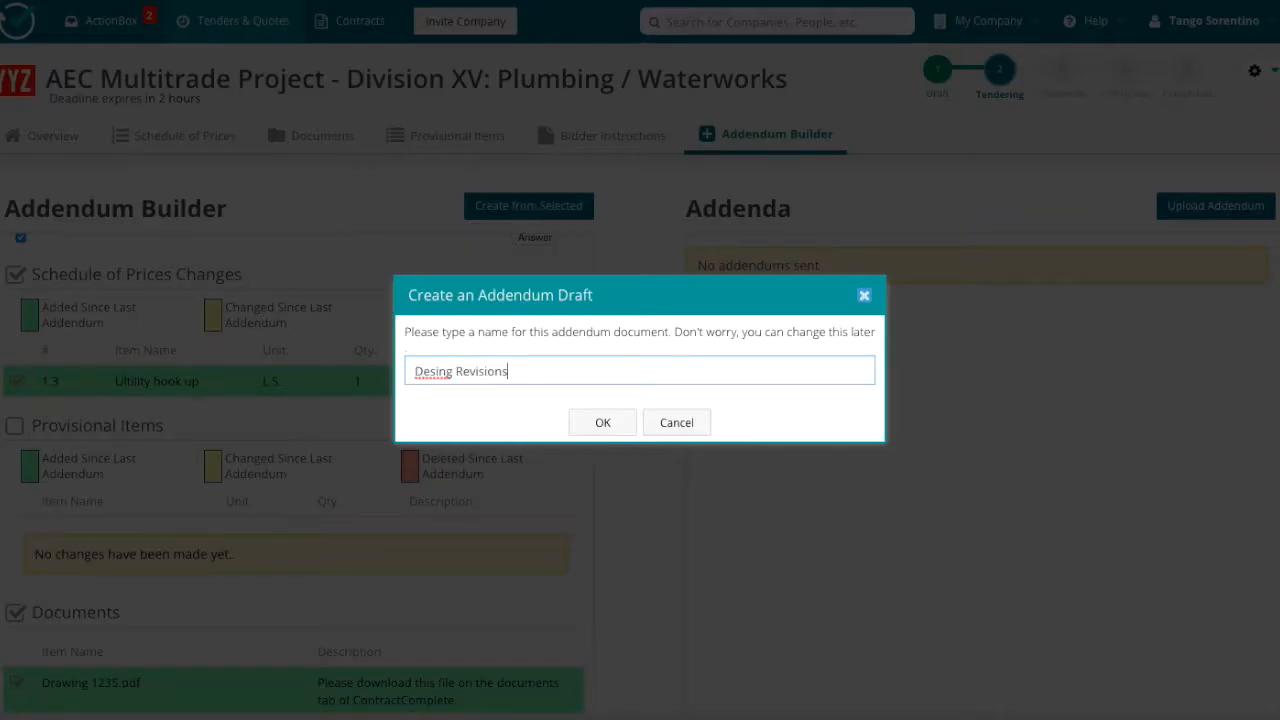
pyautogui.click(603, 425)
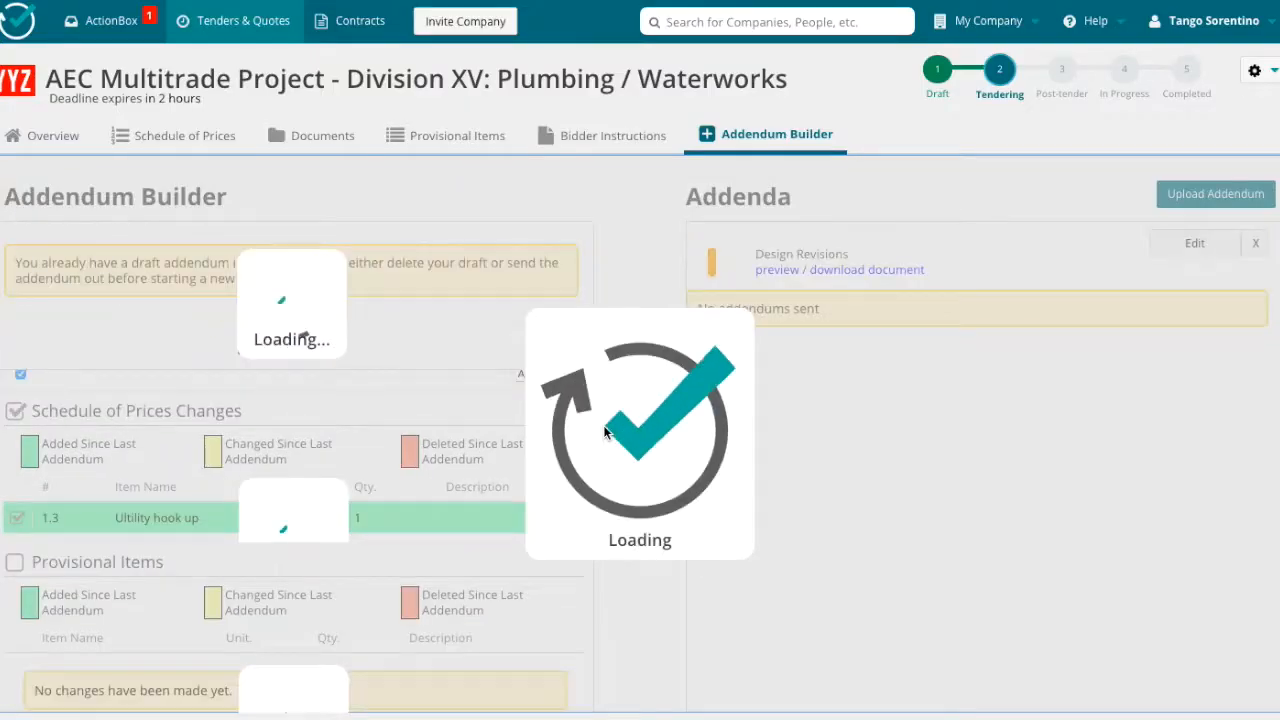
# - Add the line "Architect has made revision to original design." above the addendum's summary text and save it
pyautogui.scroll(-7, 895, 464)
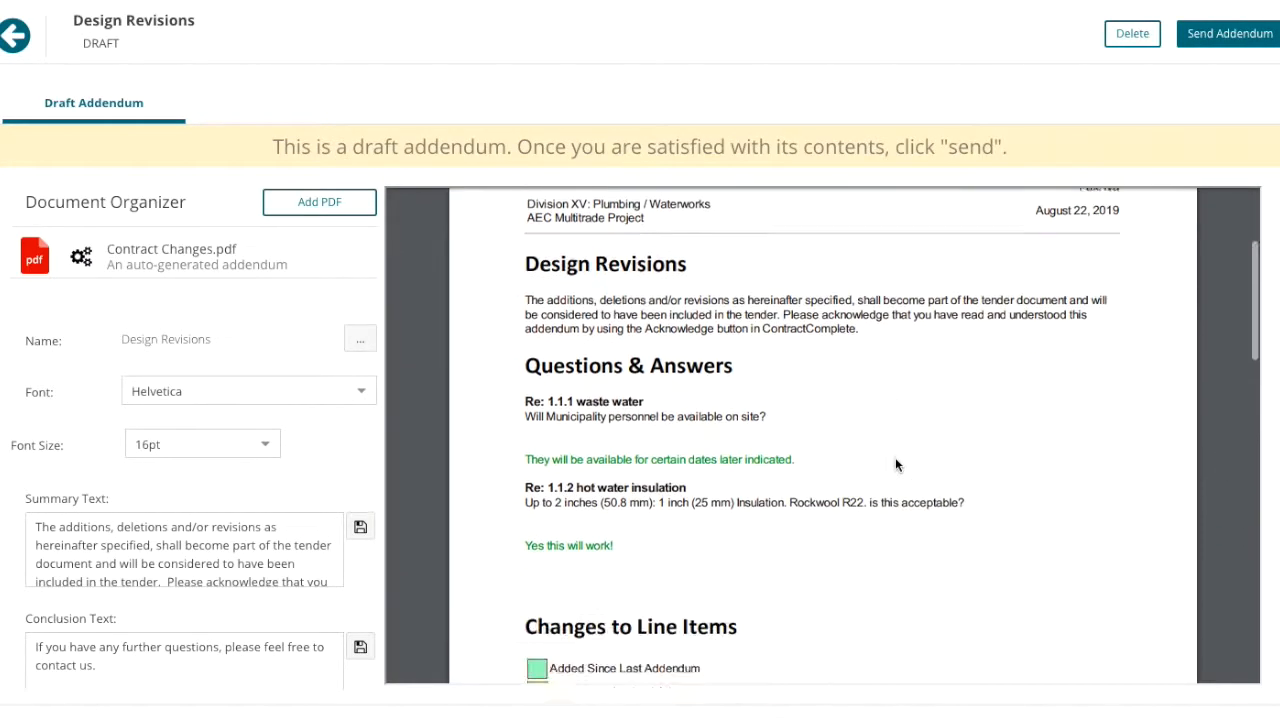
pyautogui.scroll(-5, 895, 465)
pyautogui.scroll(-1, 323, 466)
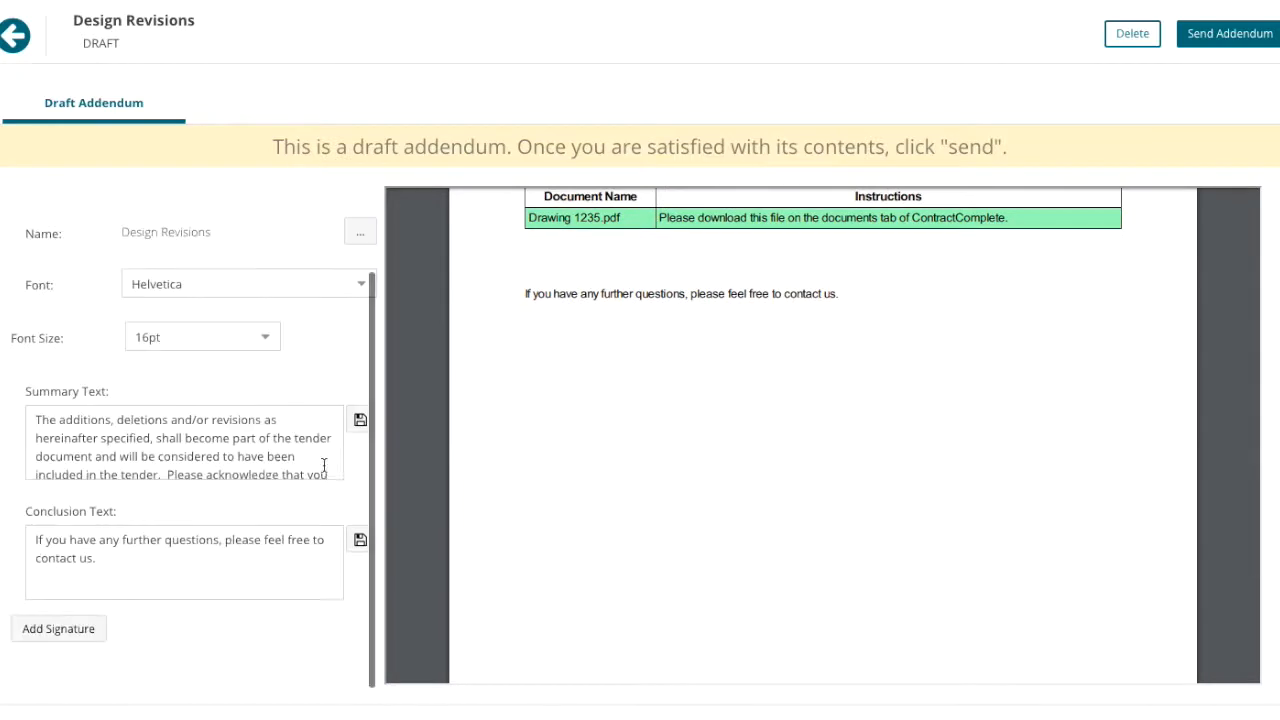
pyautogui.tripleClick(130, 412)
pyautogui.press('Left')
pyautogui.press('Return')
pyautogui.press('Return')
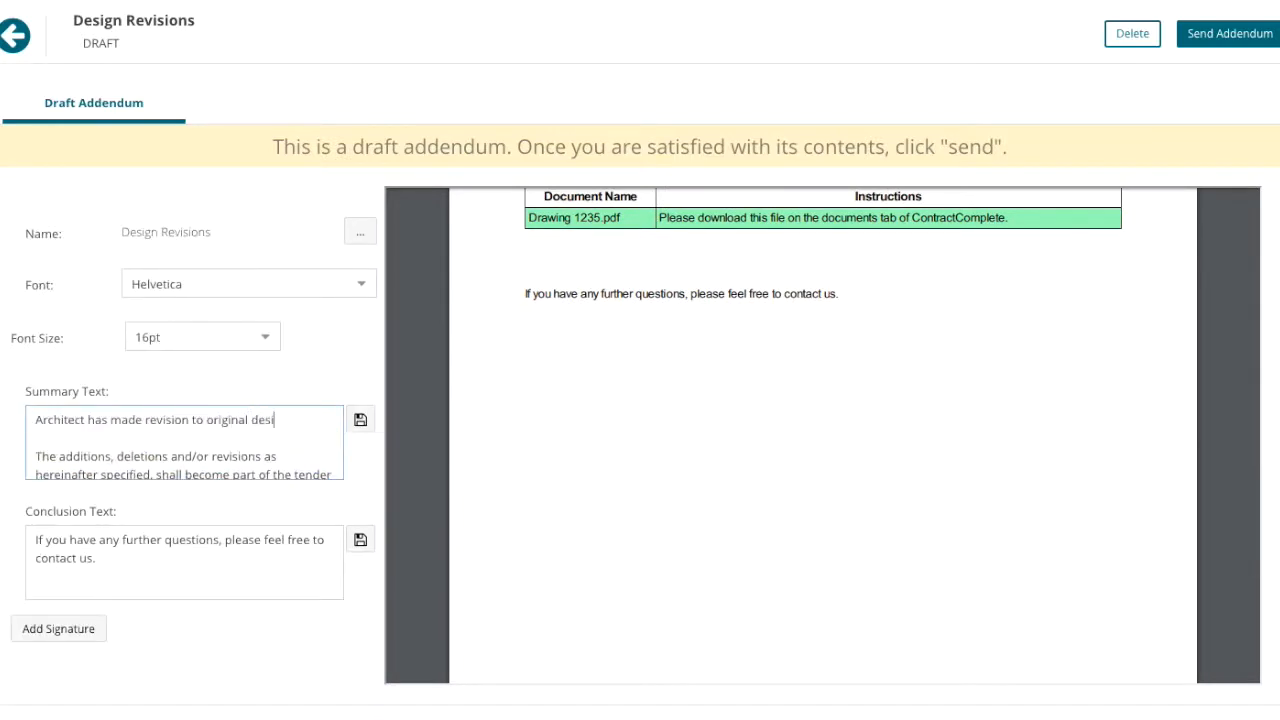
pyautogui.click(360, 419)
# - Append "Appreciate your patience:)" after a blank line in the addendum's conclusion text and save it
pyautogui.tripleClick(114, 560)
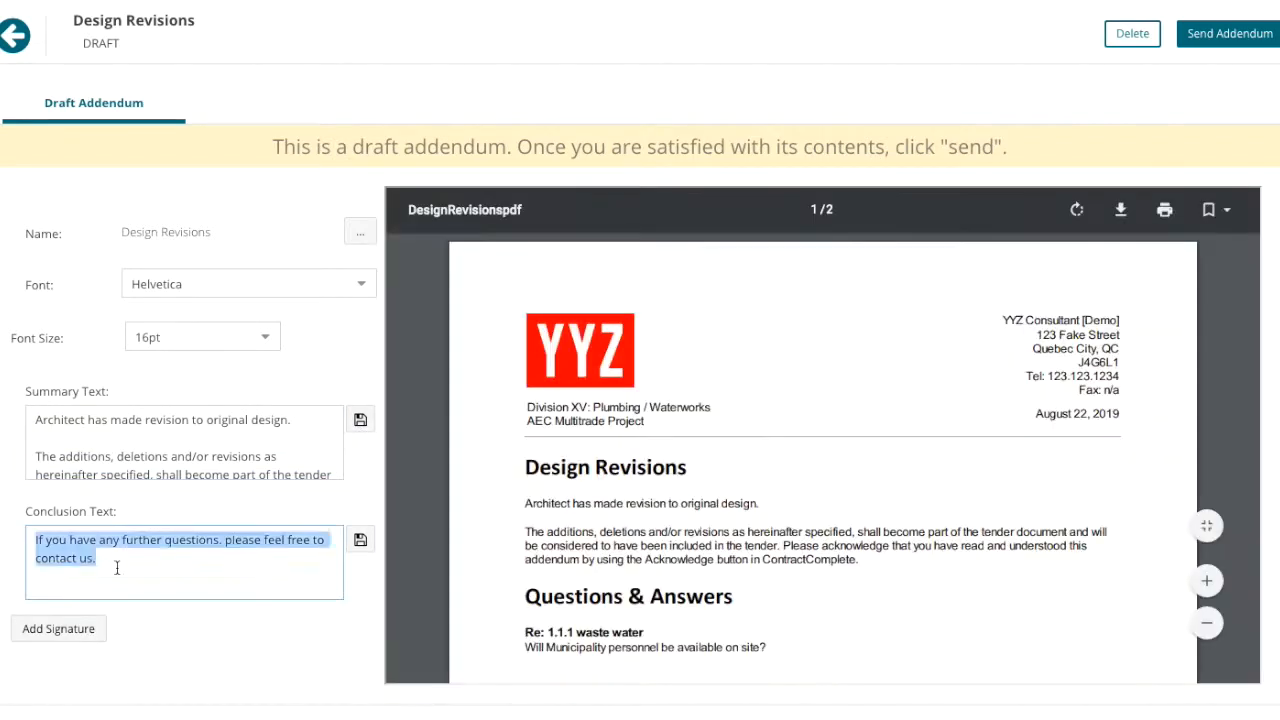
pyautogui.press('Right')
pyautogui.press('Return')
pyautogui.press('Return')
pyautogui.write('Appreciate your patience:)')
pyautogui.click(360, 539)
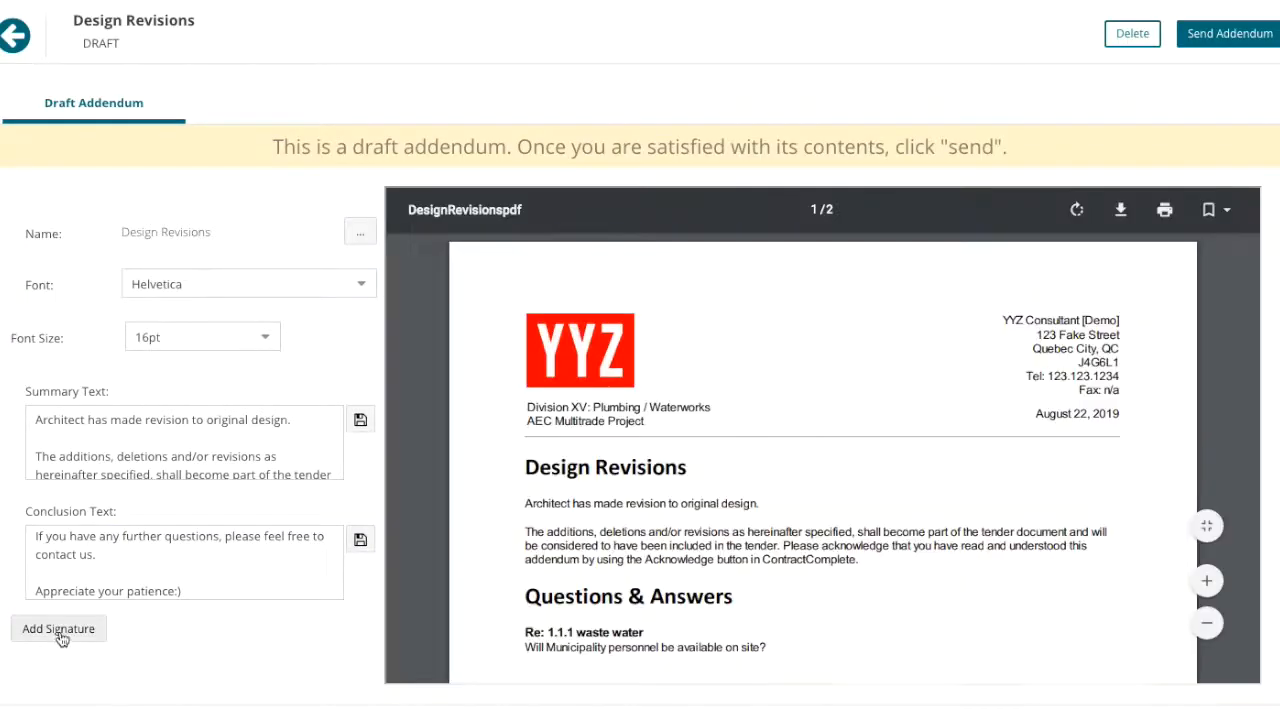
# - Sign the Design Revisions addendum with a handwritten signature
pyautogui.click(57, 628)
pyautogui.moveTo(438, 356)
pyautogui.mouseDown()
pyautogui.moveTo(519, 323)
pyautogui.moveTo(535, 368)
pyautogui.moveTo(586, 371)
pyautogui.mouseUp()
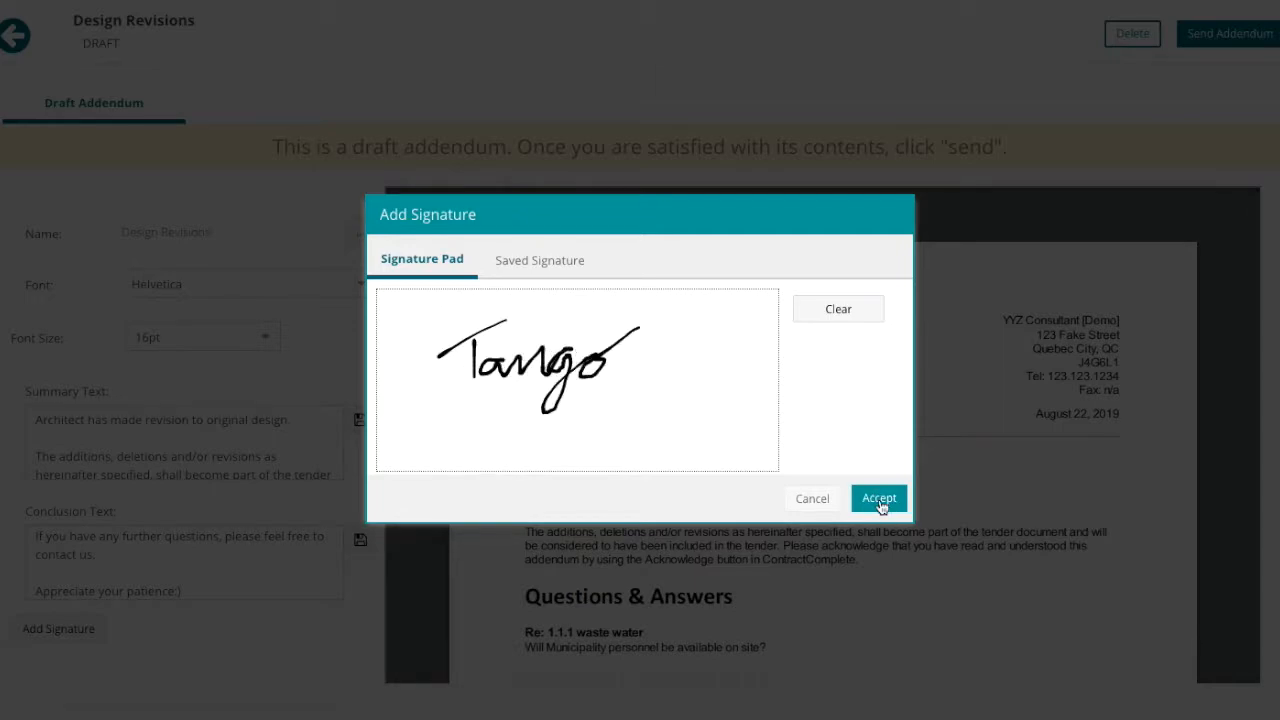
pyautogui.click(879, 500)
# - Look over the signed addendum and send it to bidders with the message "Please acknowledge"
pyautogui.scroll(-5, 842, 490)
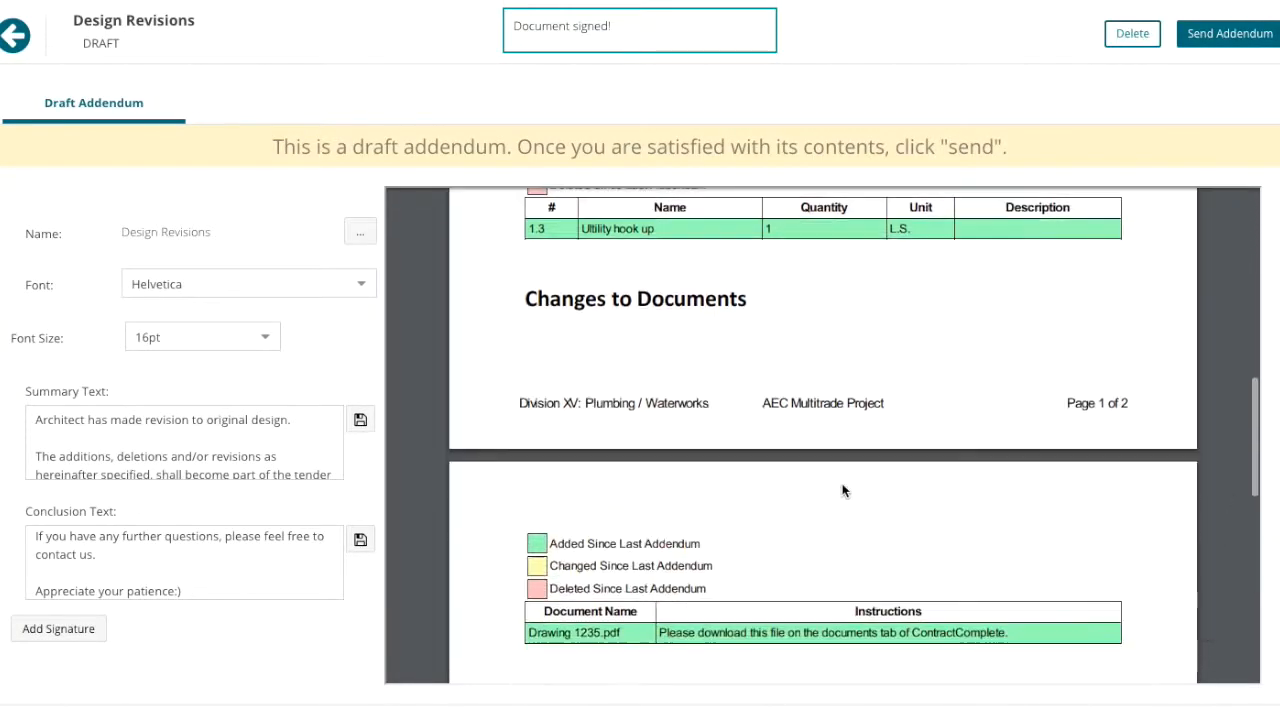
pyautogui.scroll(10, 842, 490)
pyautogui.click(1229, 33)
pyautogui.write('Please acknowledge')
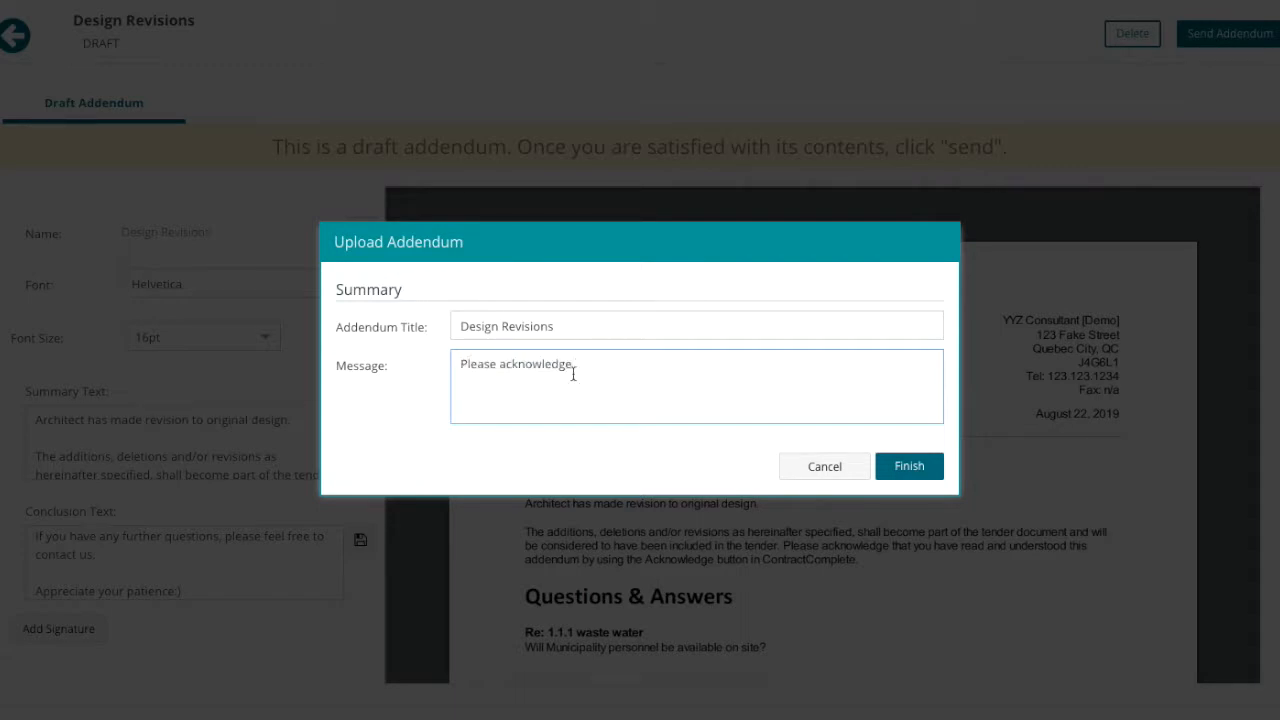
pyautogui.click(909, 465)
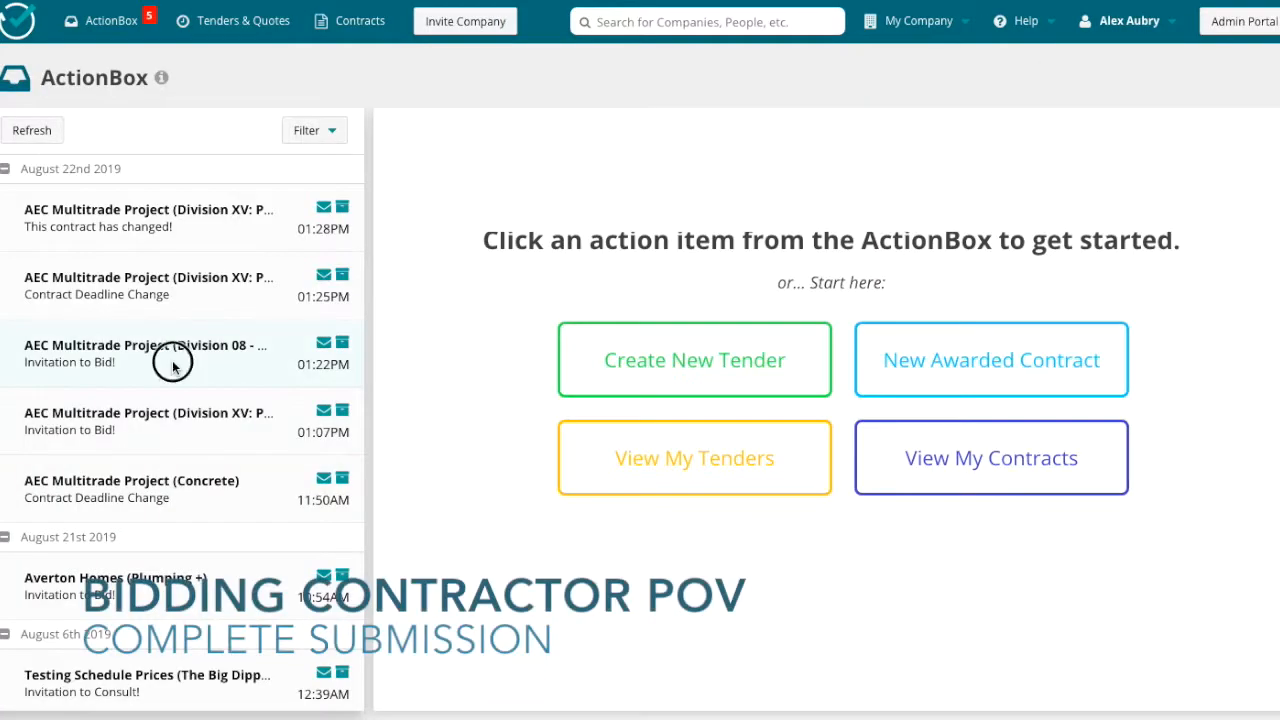
# - As the bidding contractor, open the Division 08 - Openings tender from its bid invitation and save the bid encryption choice
pyautogui.click(172, 366)
pyautogui.scroll(-4, 560, 380)
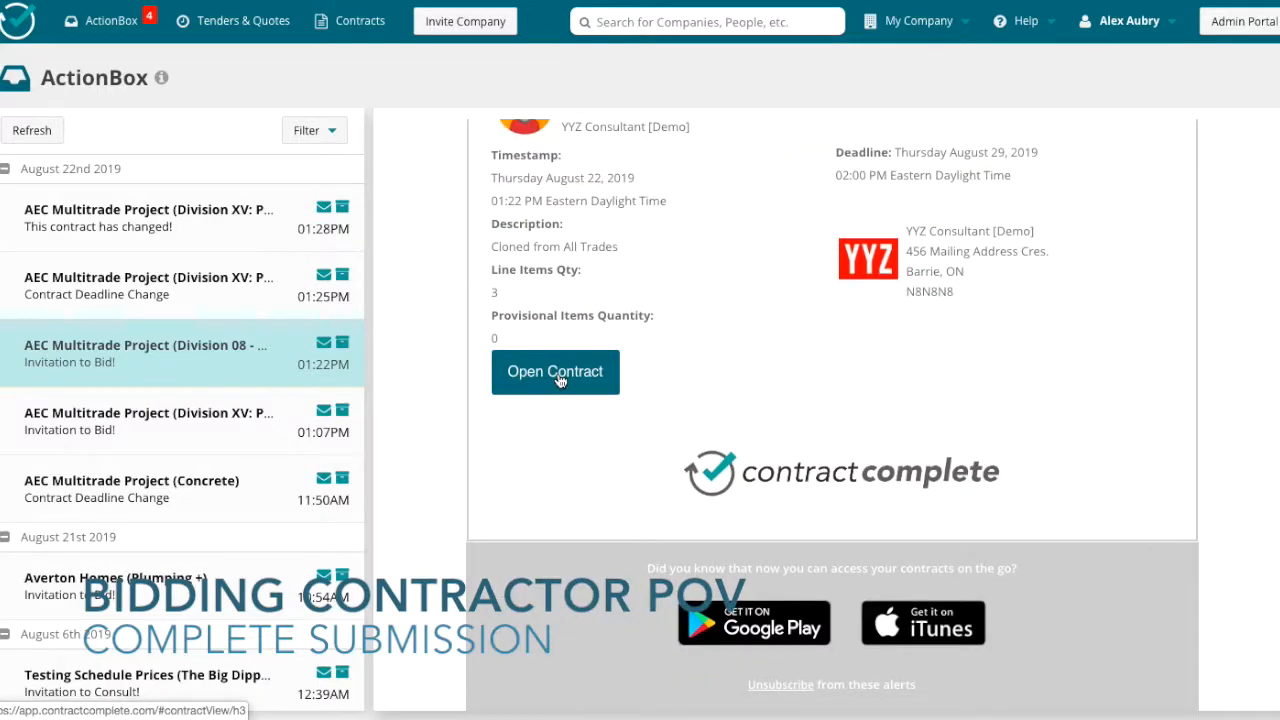
pyautogui.click(560, 380)
pyautogui.click(825, 277)
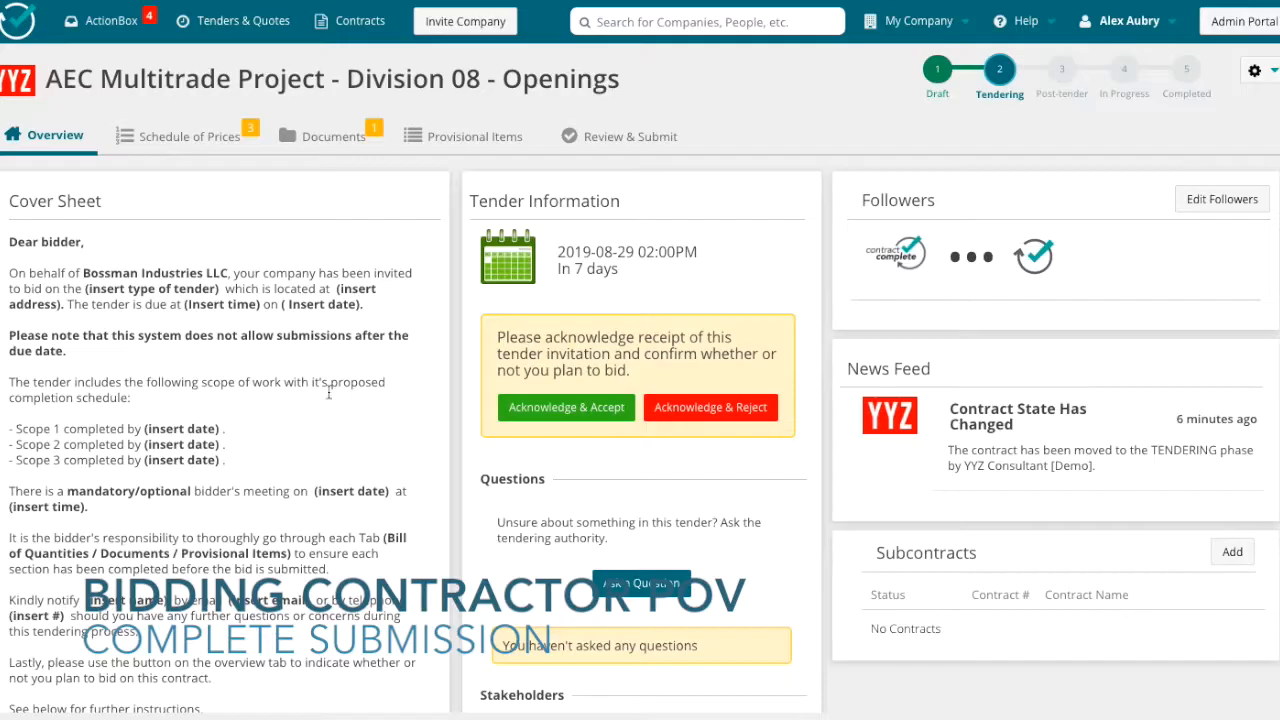
# - Look through the Division 08 tender's schedule of prices, documents and submission checklist
pyautogui.click(200, 137)
pyautogui.click(334, 137)
pyautogui.click(618, 136)
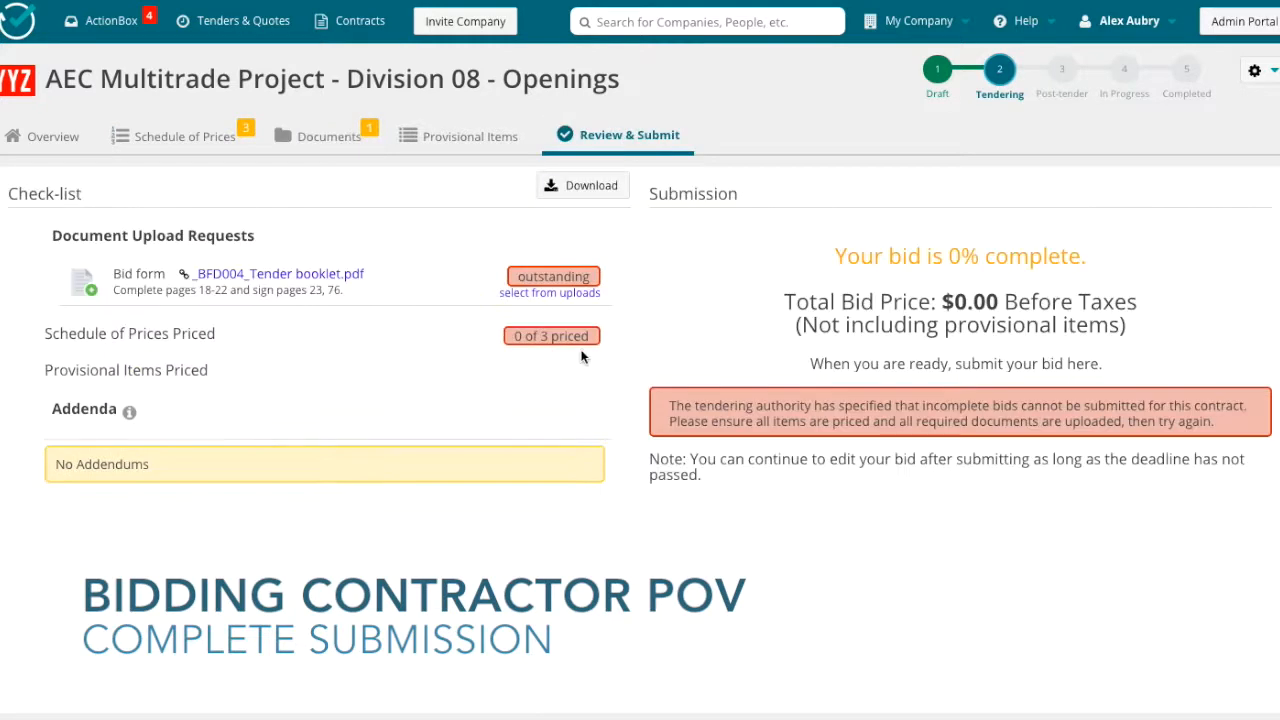
# - Enter unit prices of 39,999 for the 1st floor and 333,333 for the 2nd floor
pyautogui.click(182, 136)
pyautogui.click(1080, 331)
pyautogui.write('39999')
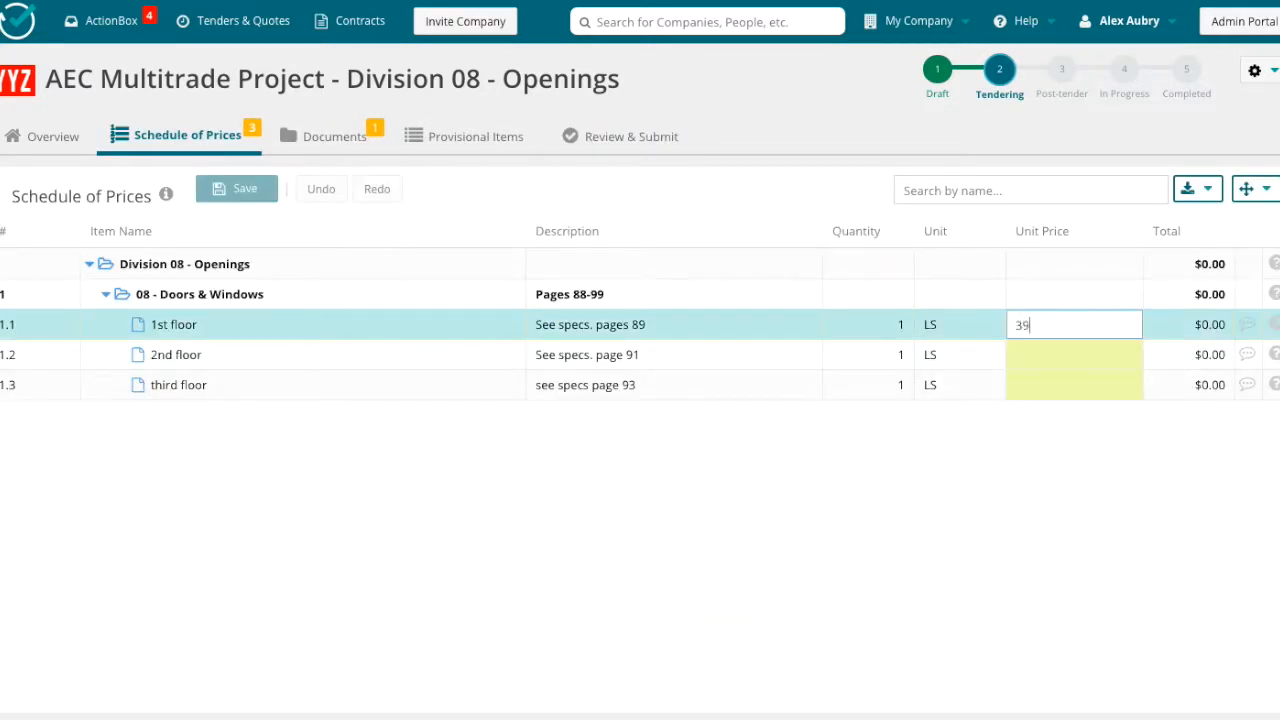
pyautogui.press('Return')
pyautogui.write('333,333')
pyautogui.press('Return')
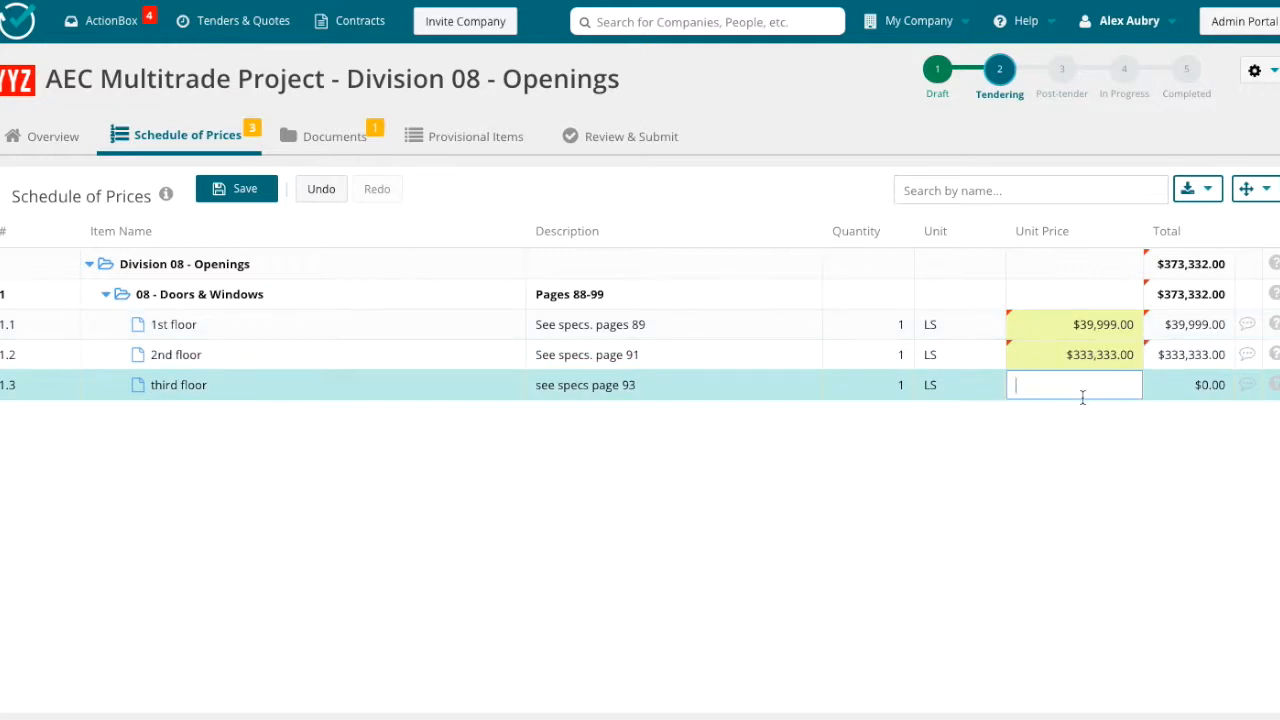
# - Set the 1st floor's unit price to 14,444, enter a unit price of 23,000 below it, and save the schedule of prices
pyautogui.click(1101, 324)
pyautogui.write('14,444')
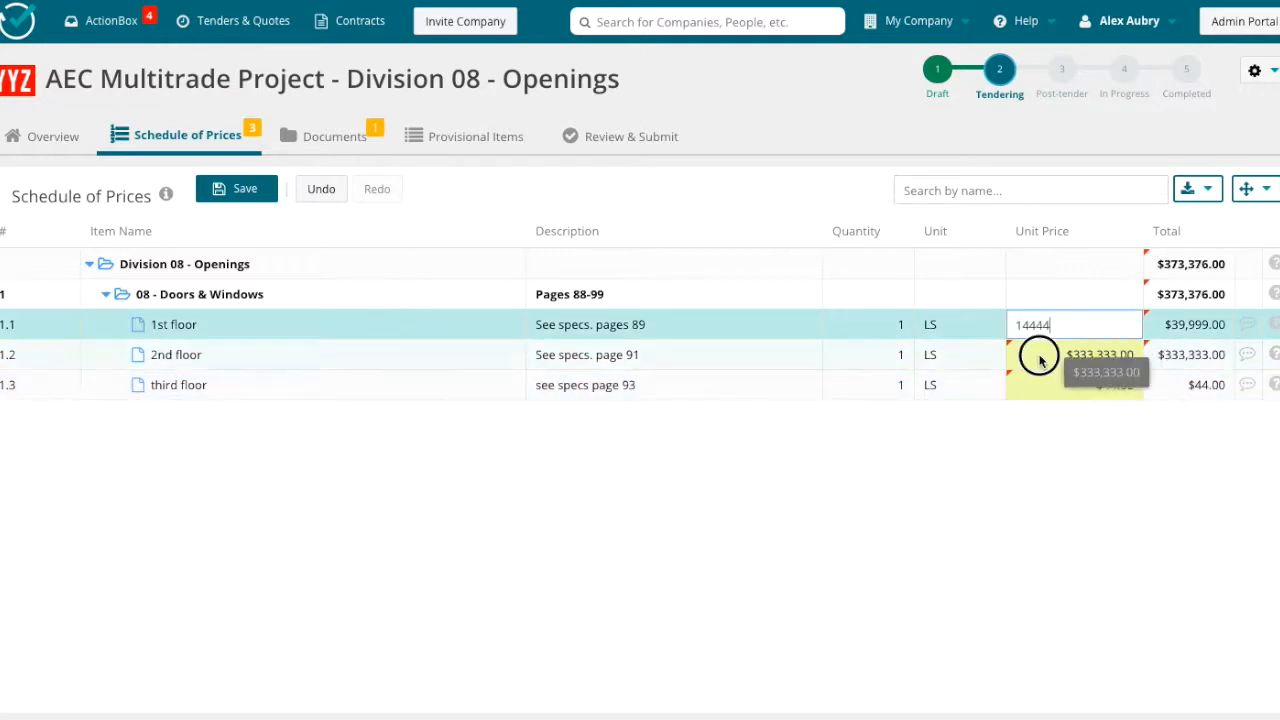
pyautogui.click(1040, 355)
pyautogui.press('Return')
pyautogui.write('23000')
pyautogui.press('Return')
pyautogui.click(236, 190)
# - View _BFD004_Tender booklet.pdf among the Division 08 tender documents
pyautogui.click(340, 146)
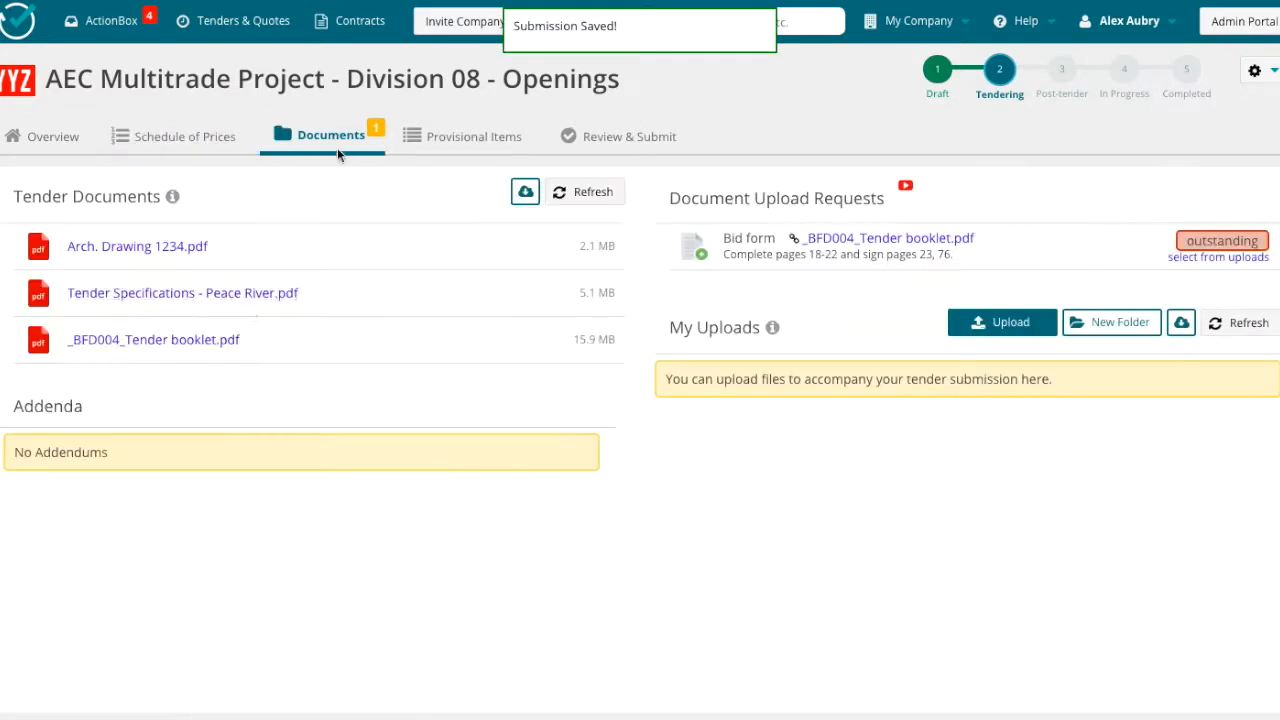
pyautogui.click(182, 343)
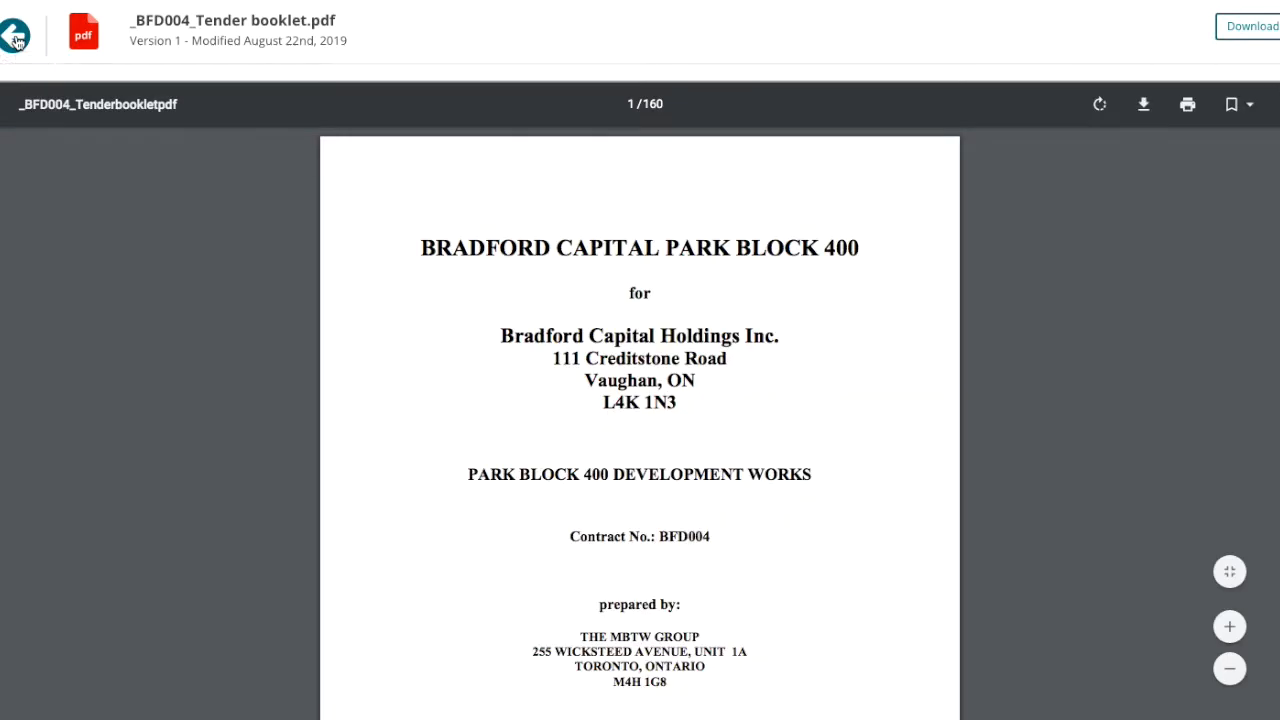
pyautogui.click(15, 38)
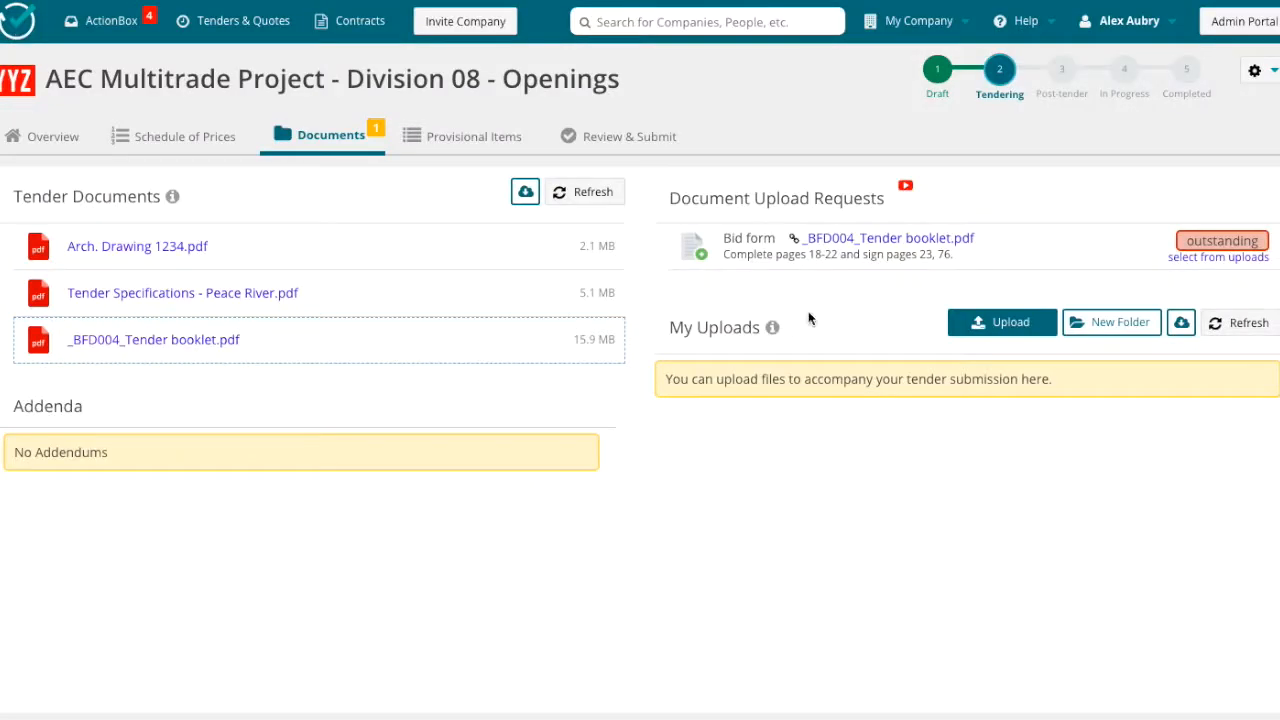
# - Upload W9 Form.pdf from the Downloads folder to fulfil the Bid form document request
pyautogui.click(1210, 257)
pyautogui.click(478, 200)
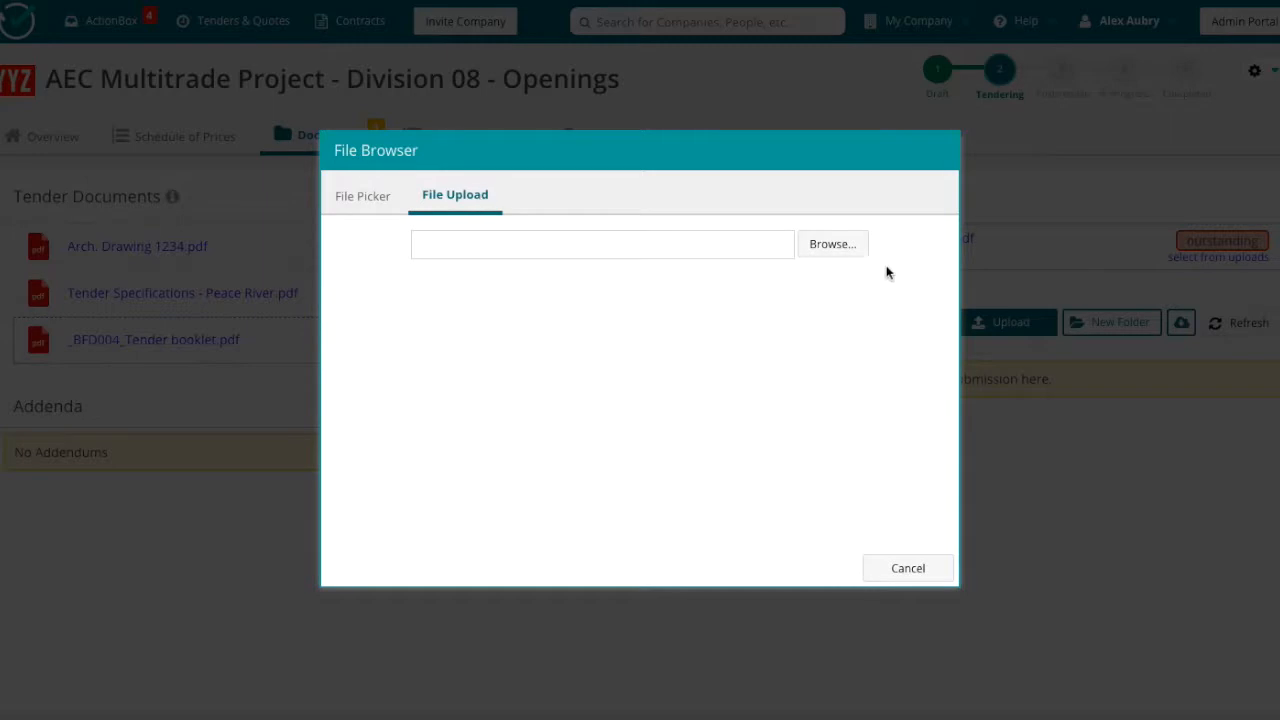
pyautogui.click(848, 249)
pyautogui.click(383, 112)
pyautogui.click(567, 142)
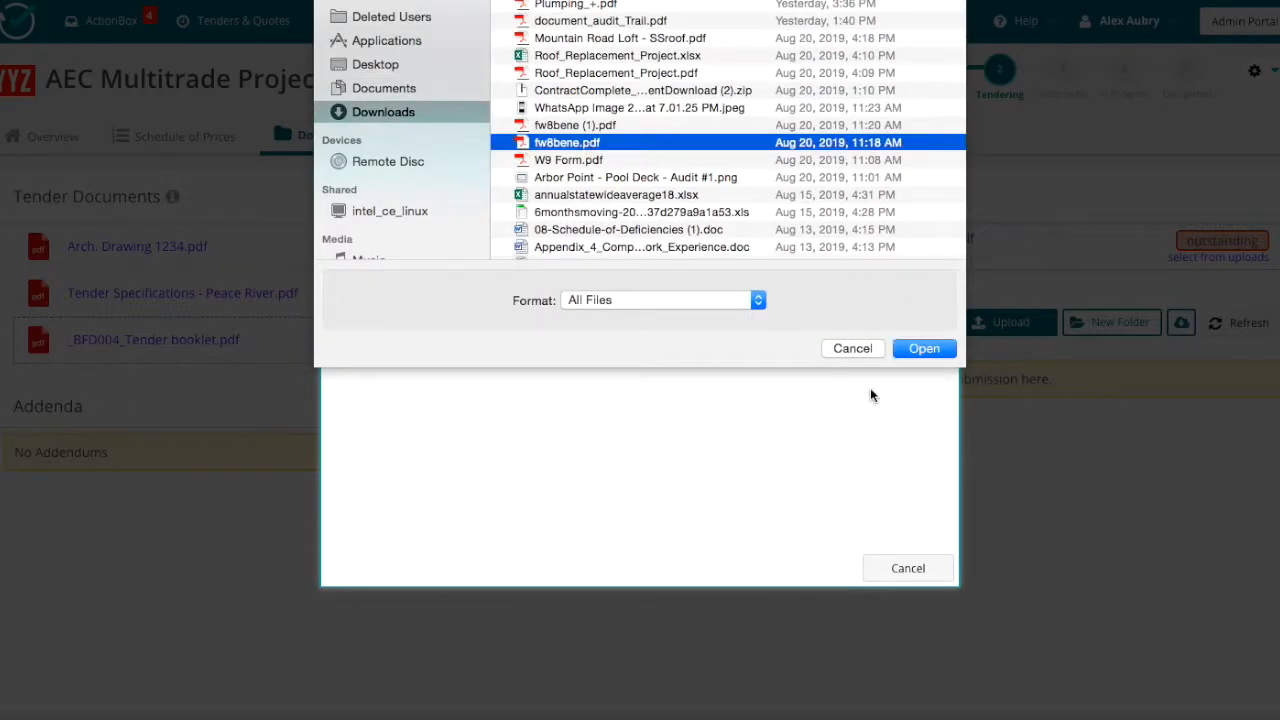
pyautogui.click(568, 160)
pyautogui.click(923, 348)
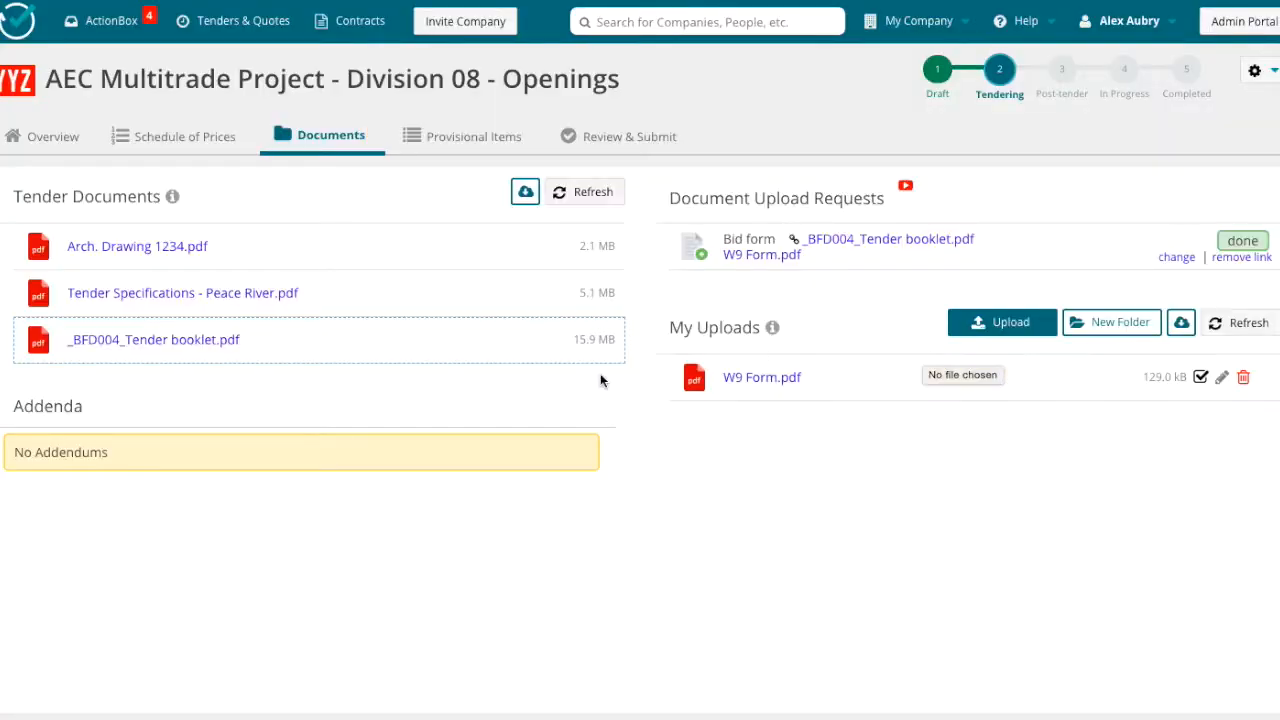
# - Review the bid checklist and submit the Division 08 - Openings bid
pyautogui.click(603, 139)
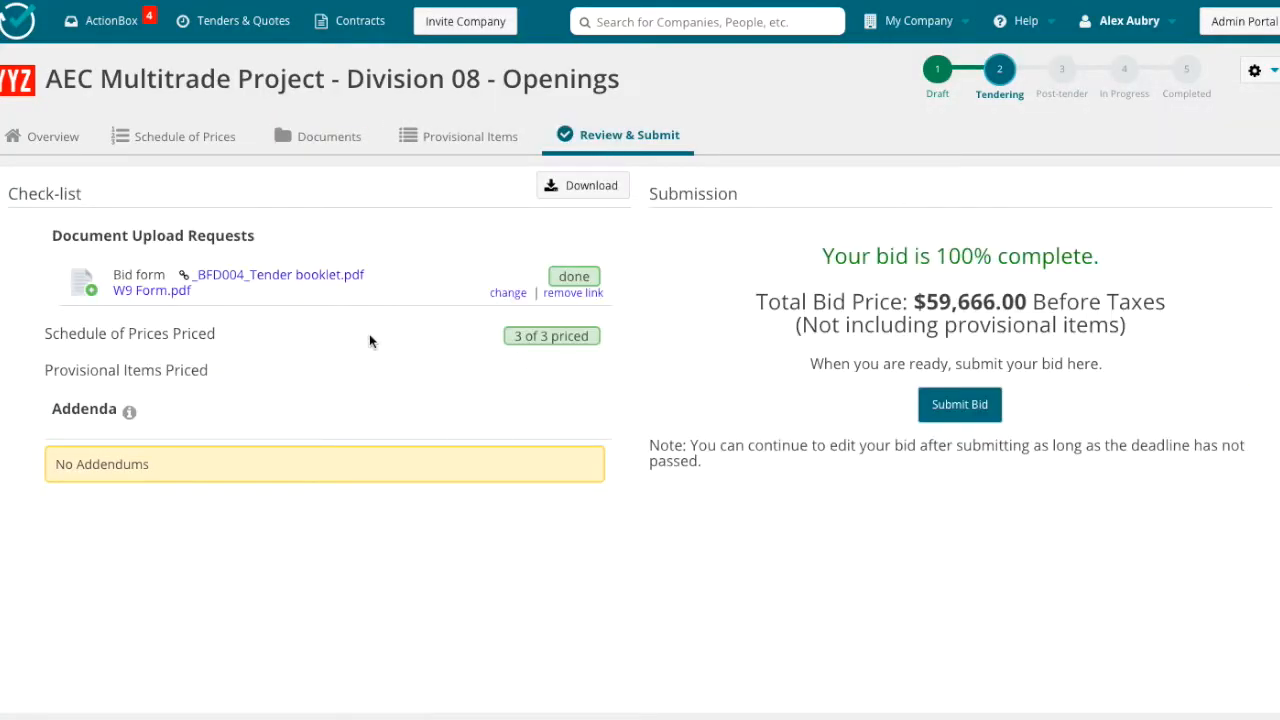
pyautogui.click(960, 404)
pyautogui.click(576, 433)
pyautogui.click(870, 477)
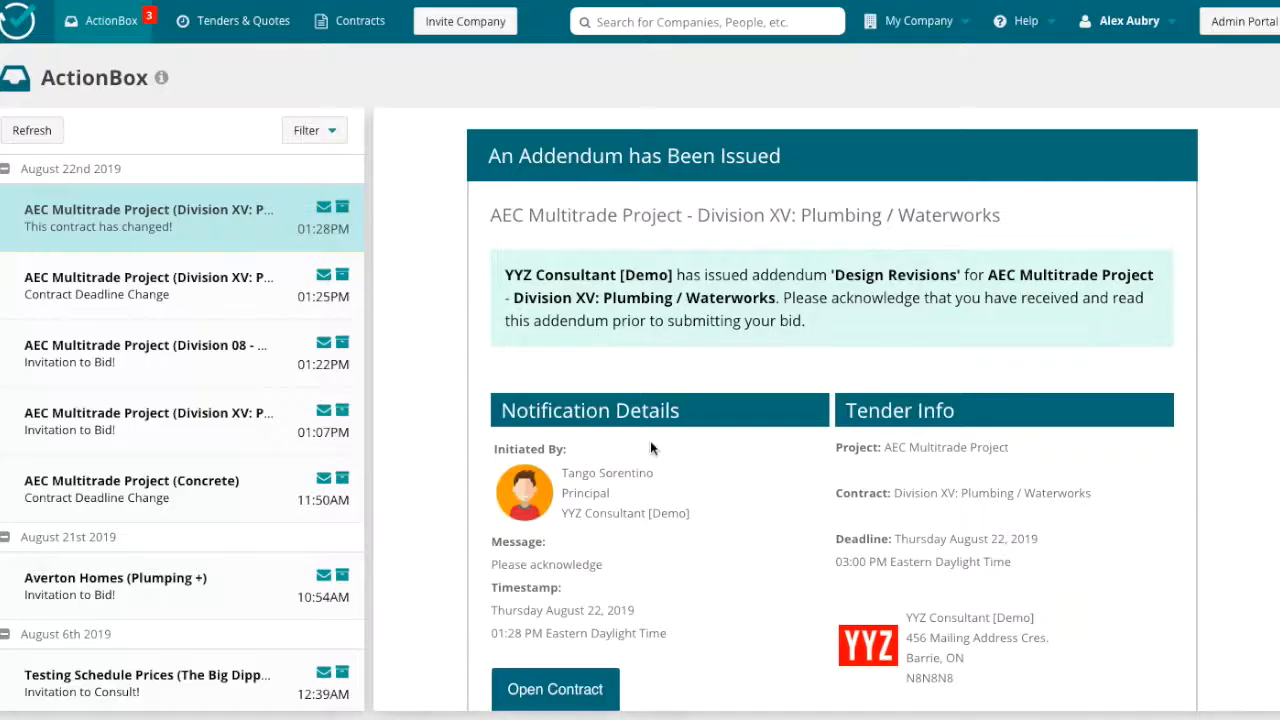
# - Open the Division XV plumbing tender from the addendum notification and choose not to encrypt the bid
pyautogui.scroll(-3, 650, 441)
pyautogui.click(553, 500)
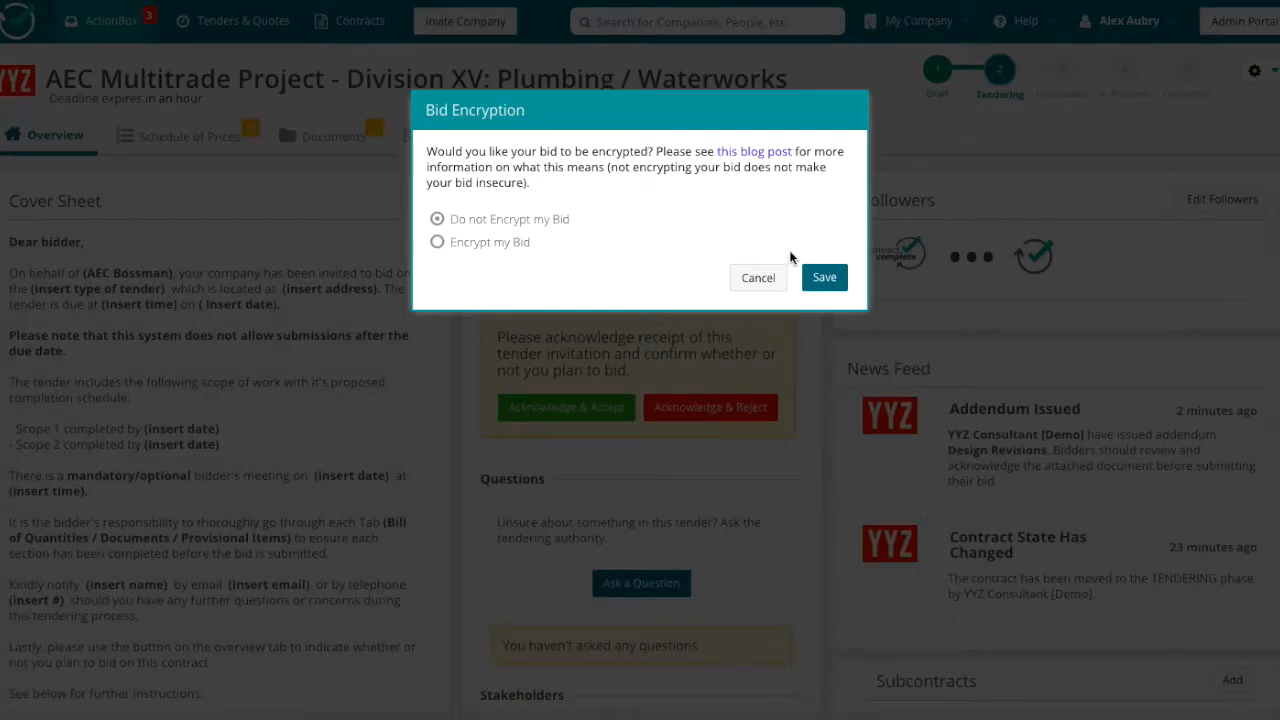
pyautogui.click(828, 279)
# - View Updated. Drawing 1235.pdf among the plumbing tender's documents
pyautogui.scroll(-3, 481, 441)
pyautogui.scroll(3, 345, 298)
pyautogui.click(321, 137)
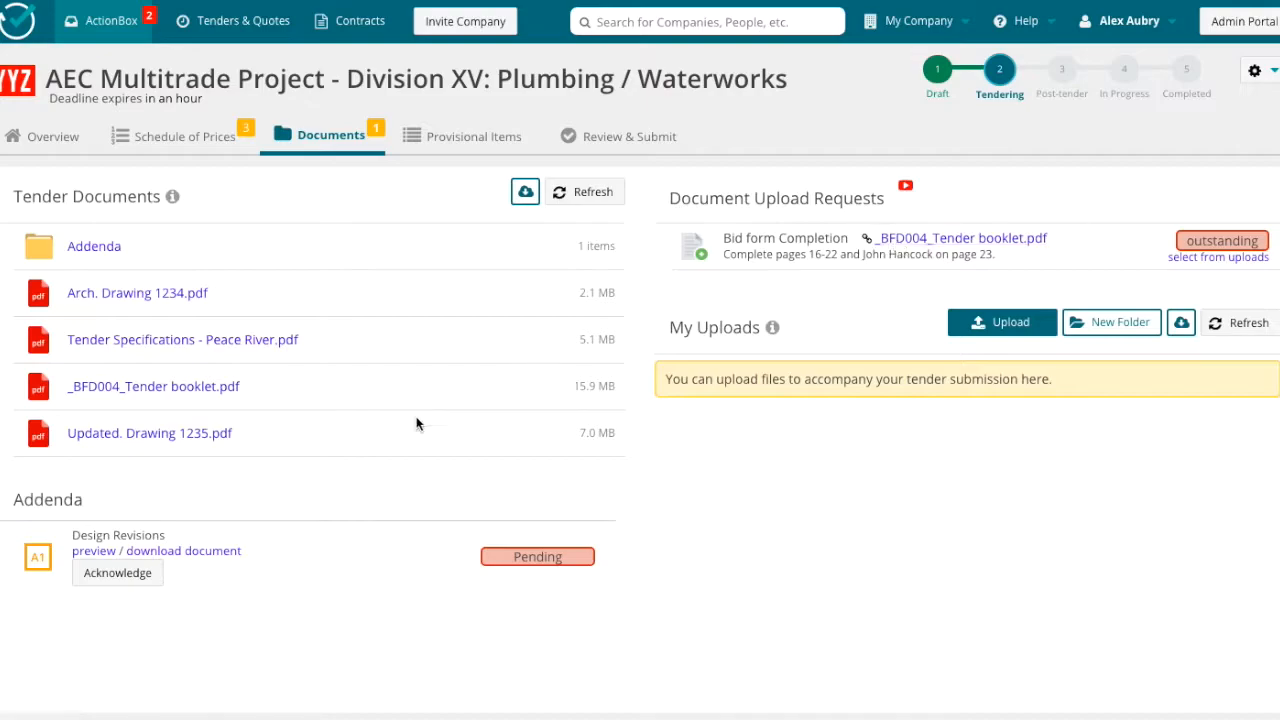
pyautogui.click(173, 437)
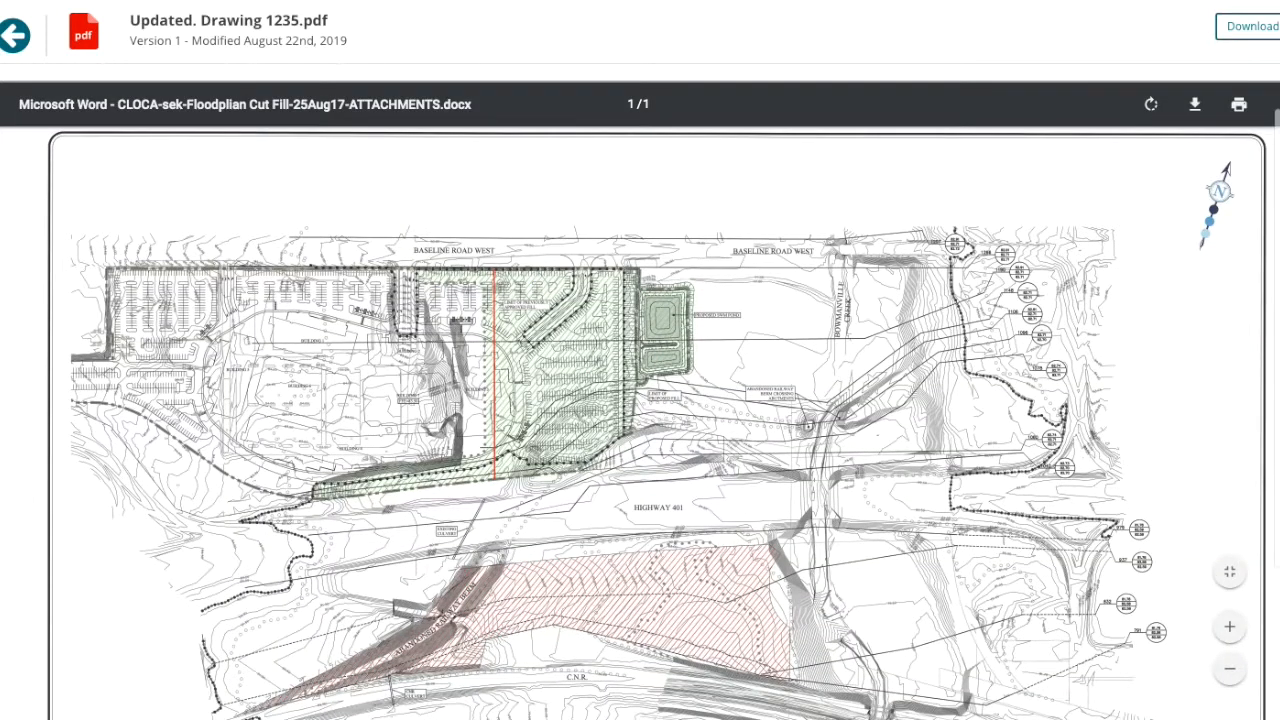
pyautogui.click(8, 38)
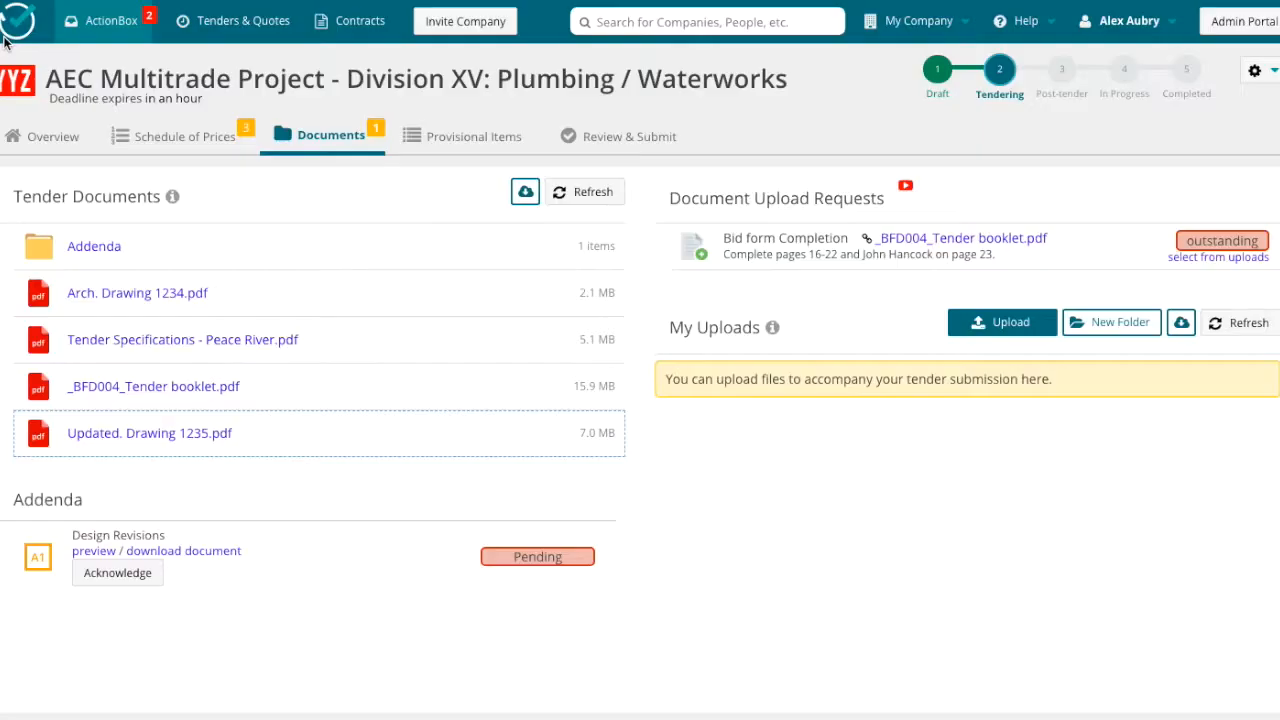
# - Preview the Design Revisions addendum and read through its pages
pyautogui.click(93, 551)
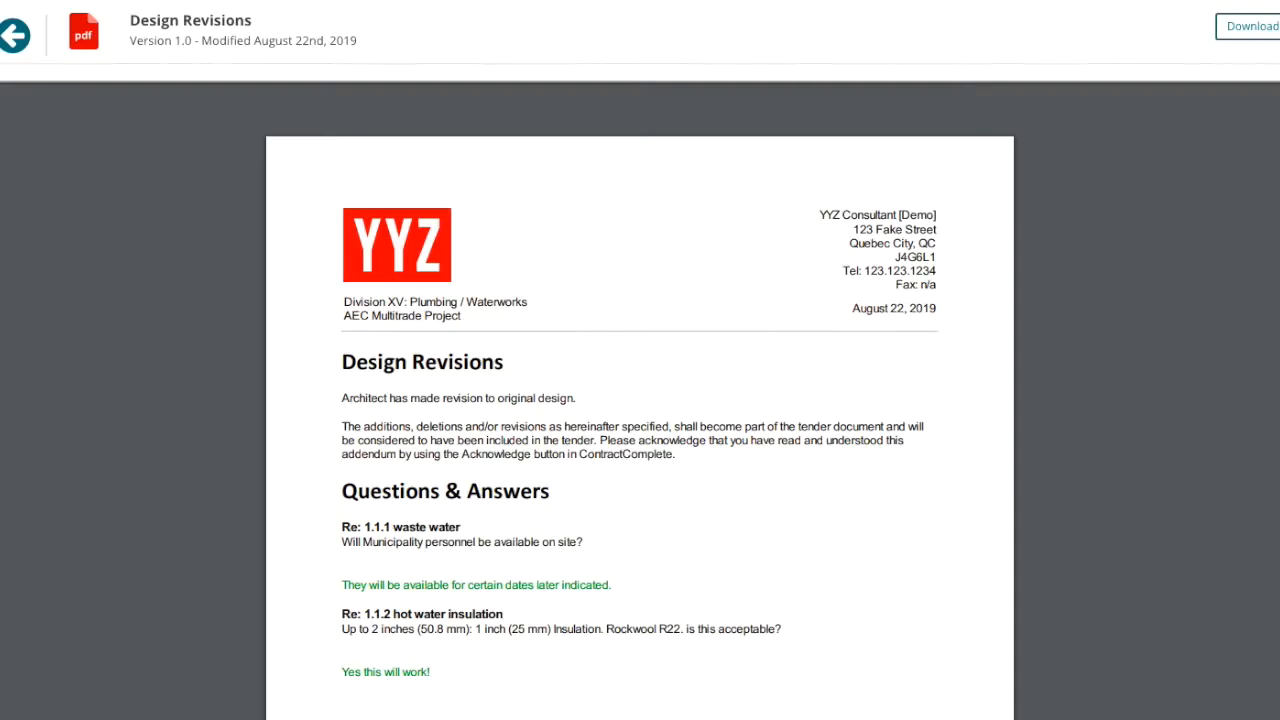
pyautogui.click(14, 40)
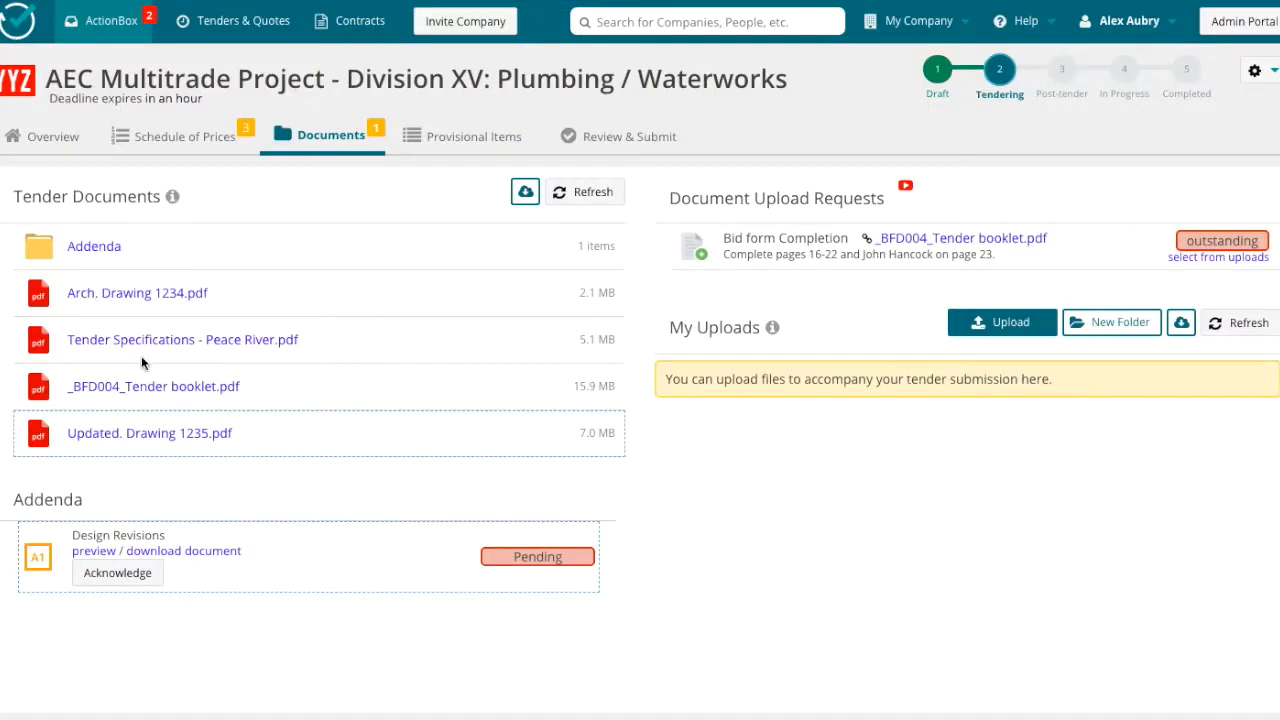
pyautogui.click(94, 552)
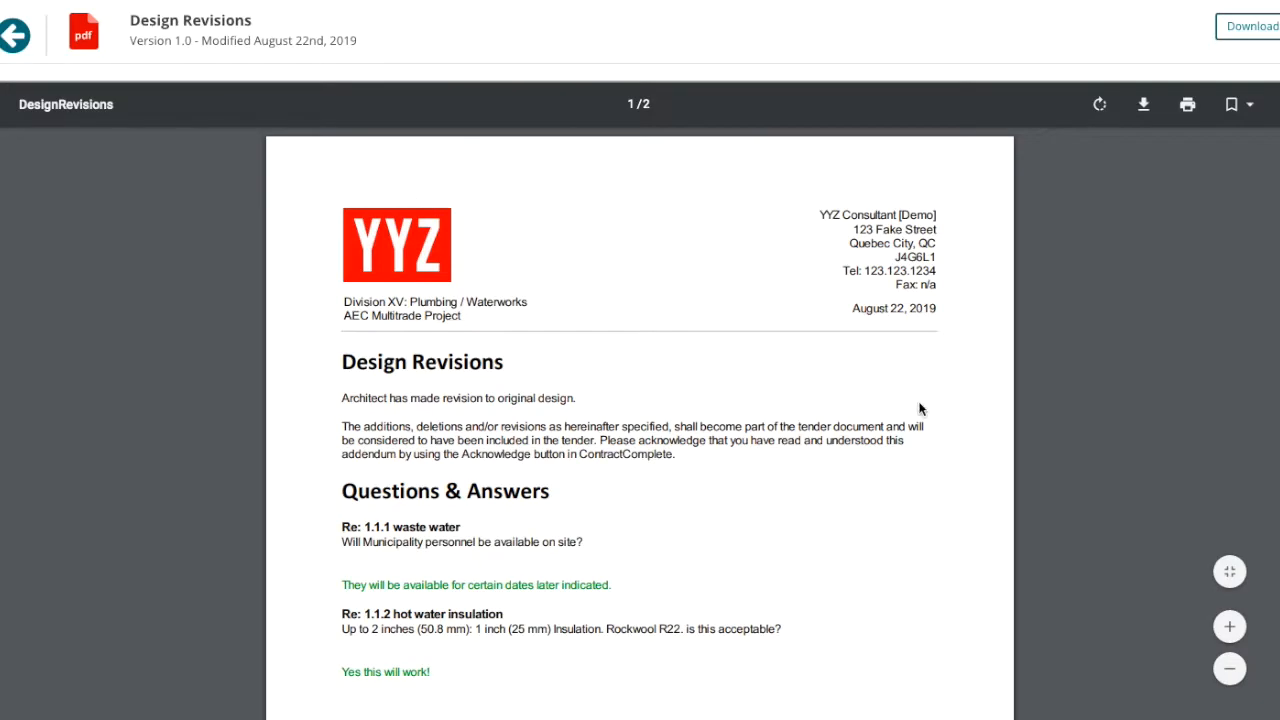
pyautogui.scroll(-10, 930, 514)
pyautogui.scroll(8, 930, 514)
pyautogui.click(5, 40)
# - Acknowledge the Design Revisions addendum, and acknowledge and accept the plumbing tender invitation
pyautogui.click(120, 573)
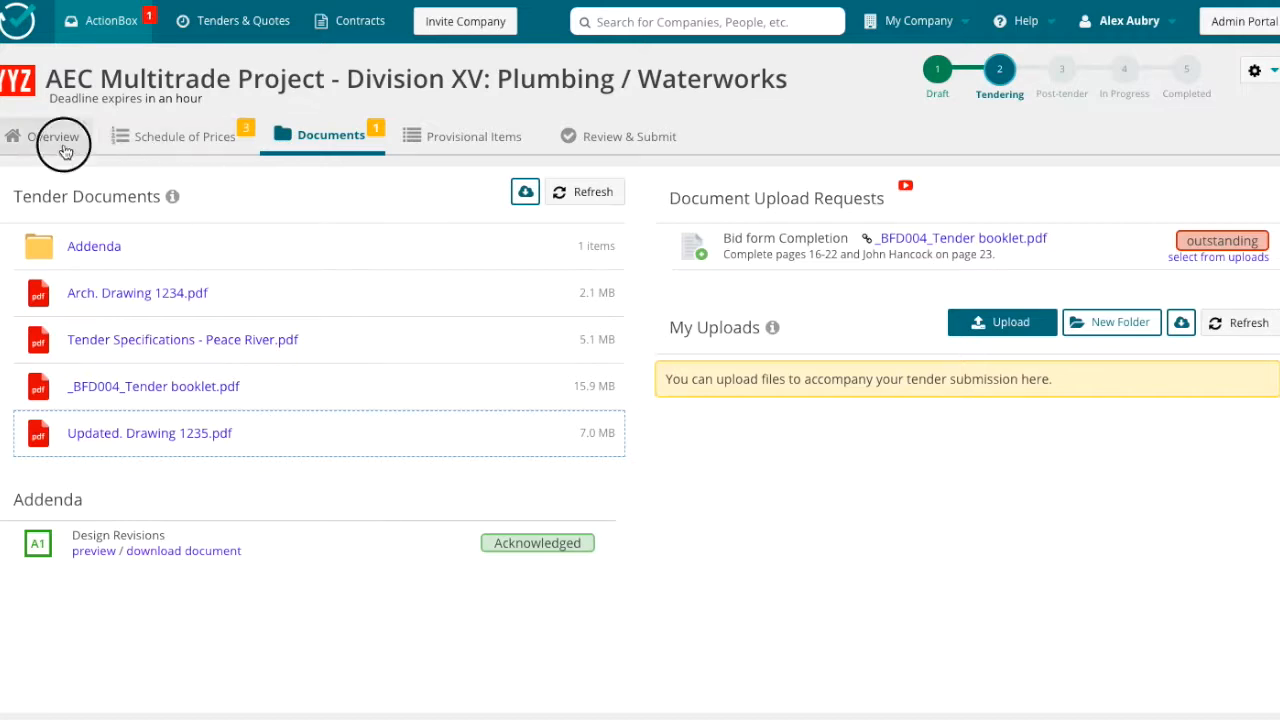
pyautogui.click(30, 140)
pyautogui.click(527, 403)
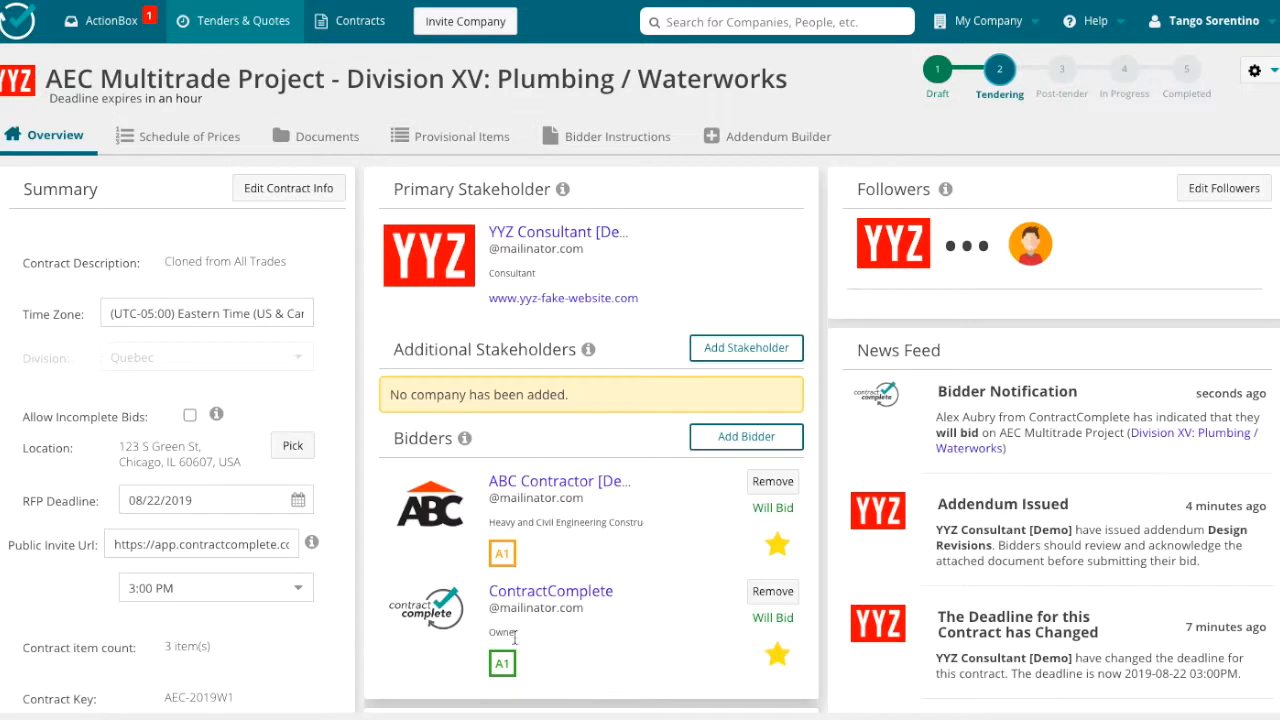
# - As the tendering consultant, download and open the document audit trail for _BFD004_Tender booklet.pdf in the plumbing tender
pyautogui.click(315, 136)
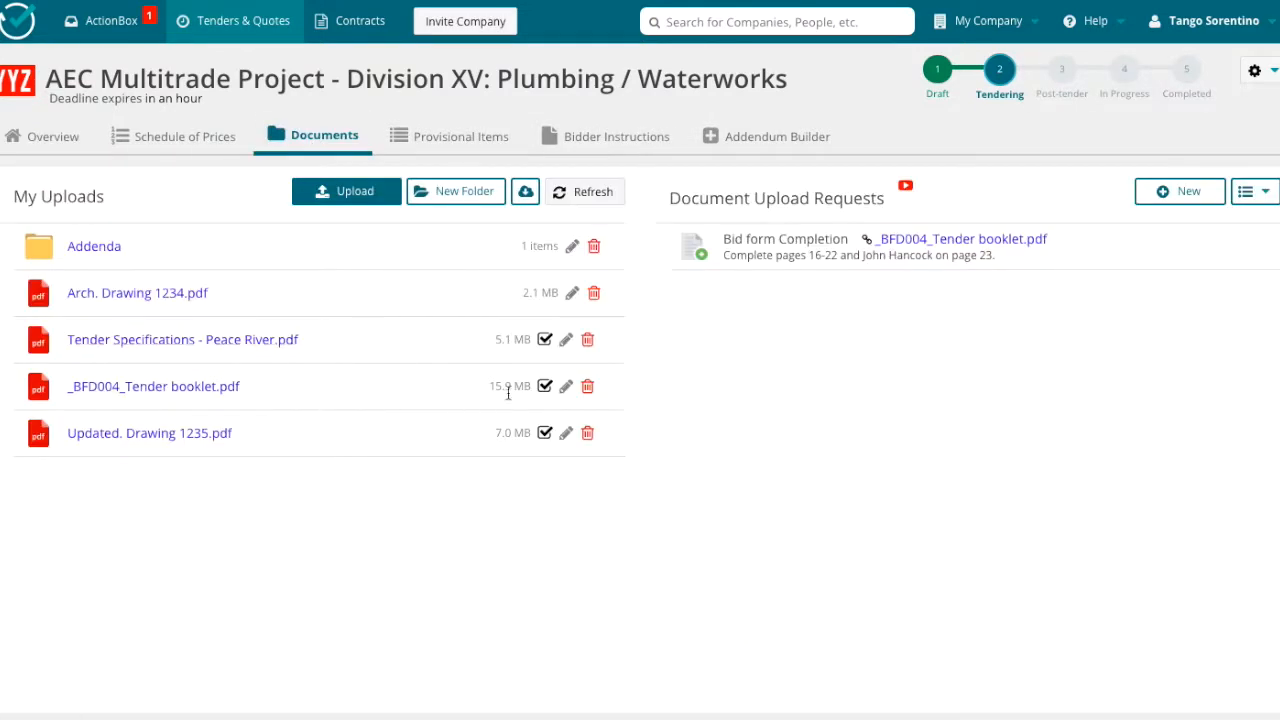
pyautogui.click(545, 387)
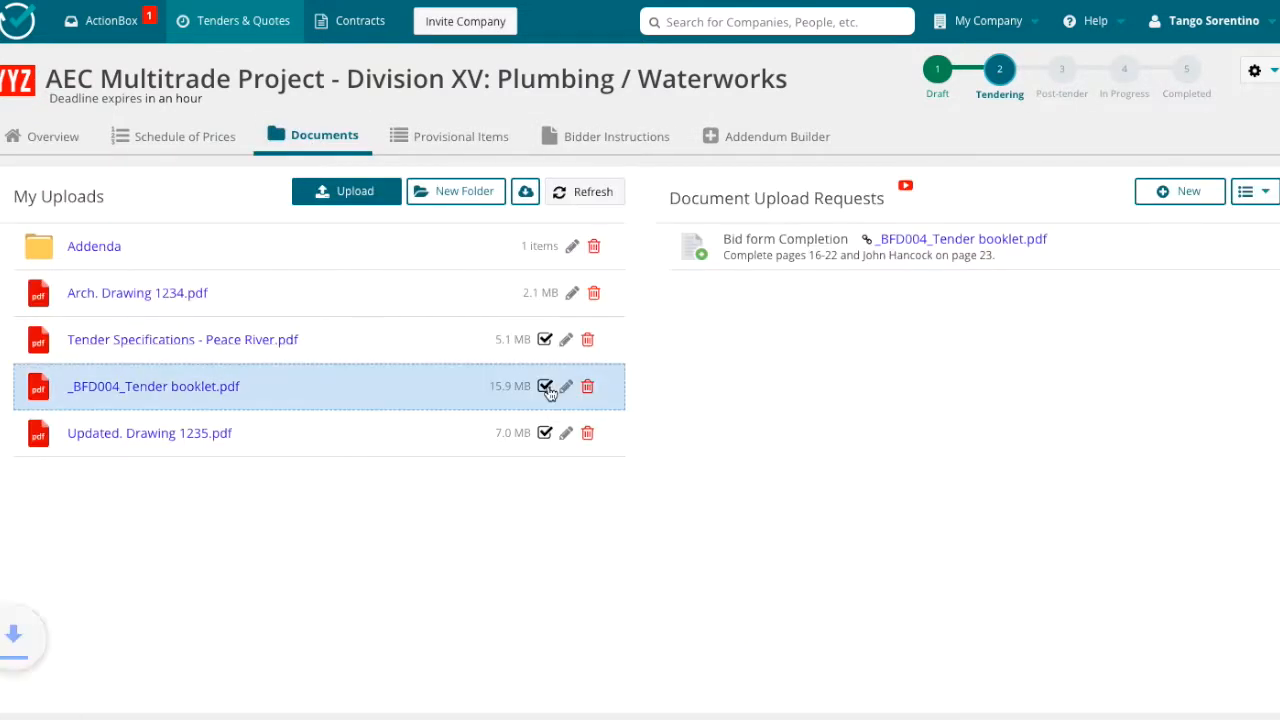
pyautogui.click(88, 703)
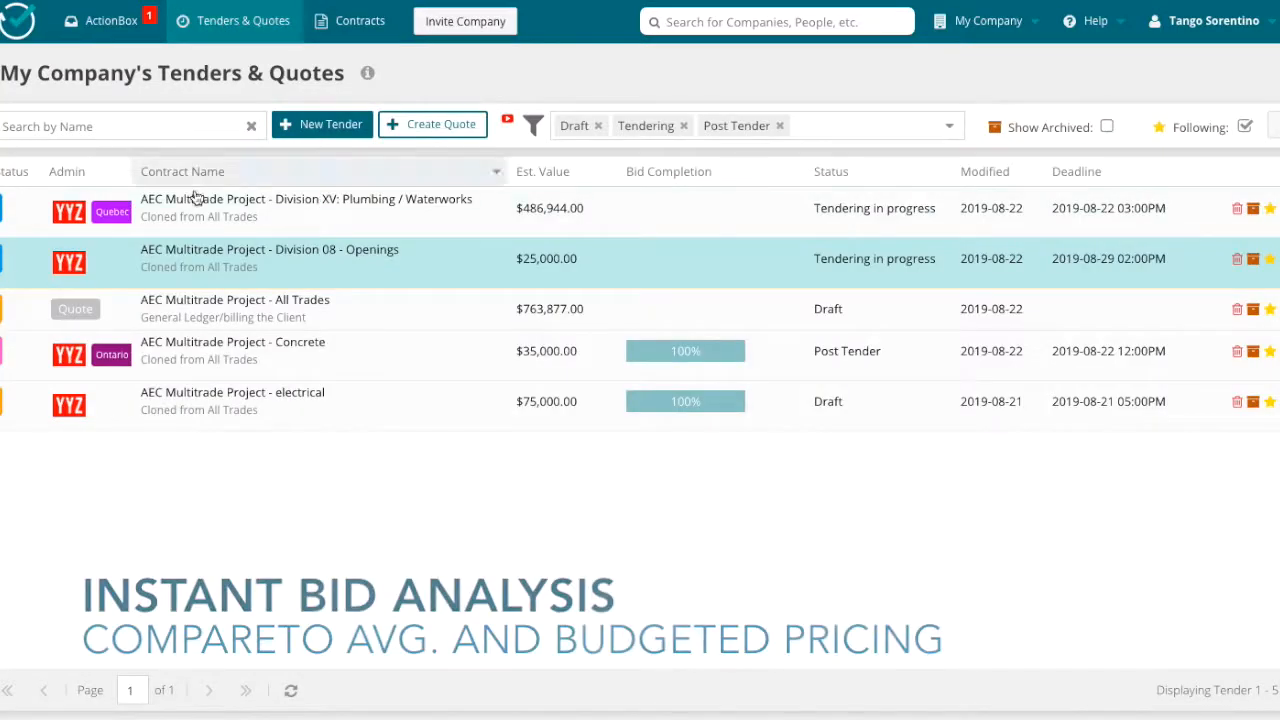
# - Open the AEC Multitrade Project - Concrete tender and review its bidders and their total bids on the overview
pyautogui.click(222, 343)
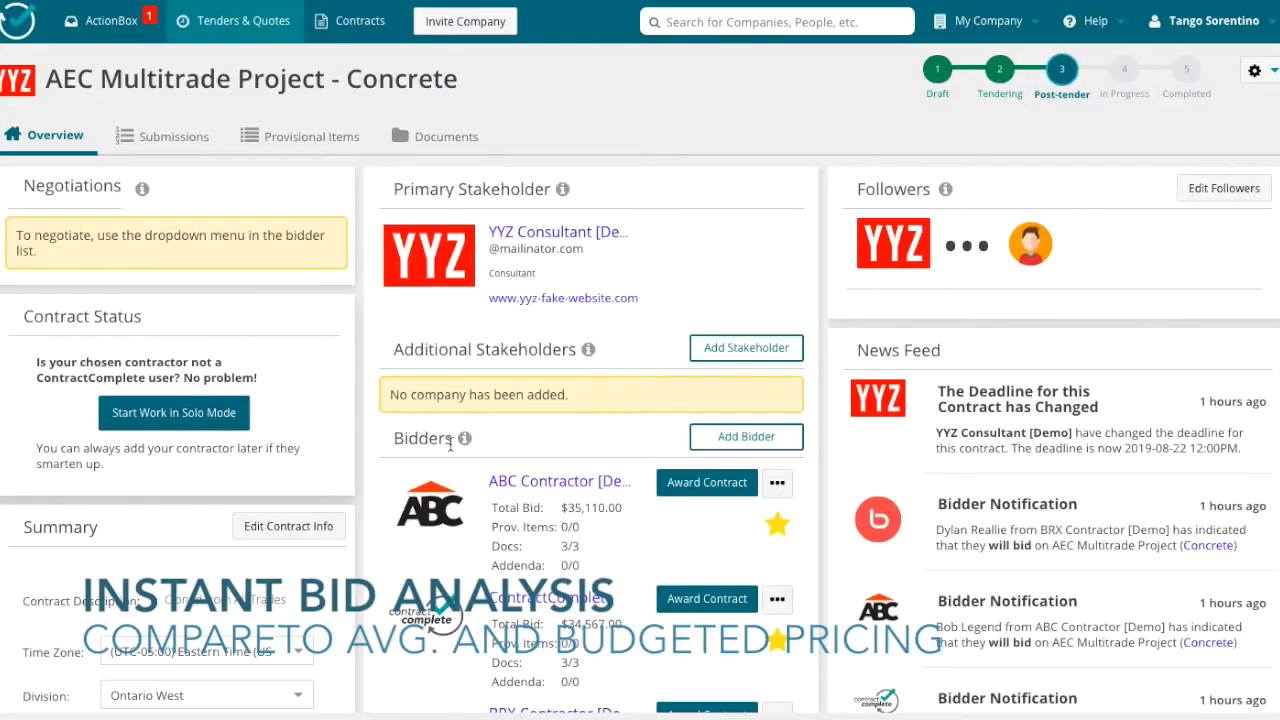
pyautogui.scroll(-4, 450, 450)
pyautogui.scroll(3, 450, 450)
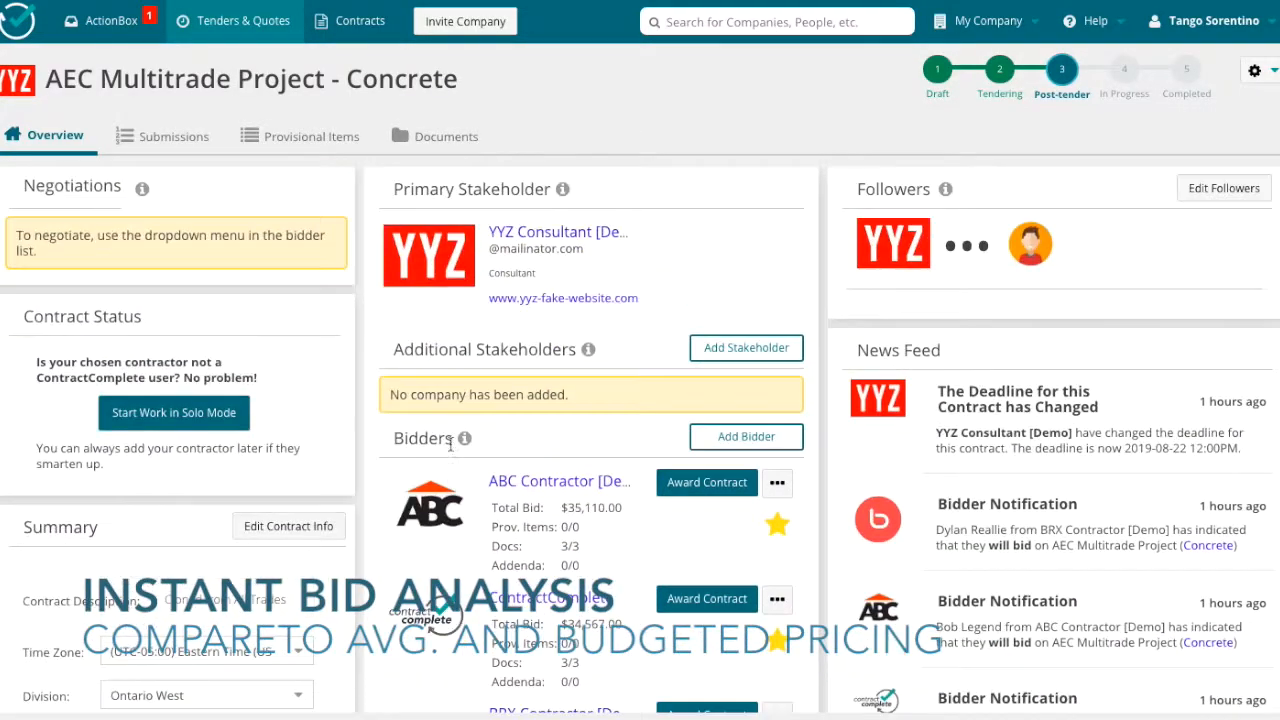
pyautogui.scroll(-4, 450, 450)
pyautogui.scroll(2, 450, 450)
pyautogui.scroll(3, 452, 450)
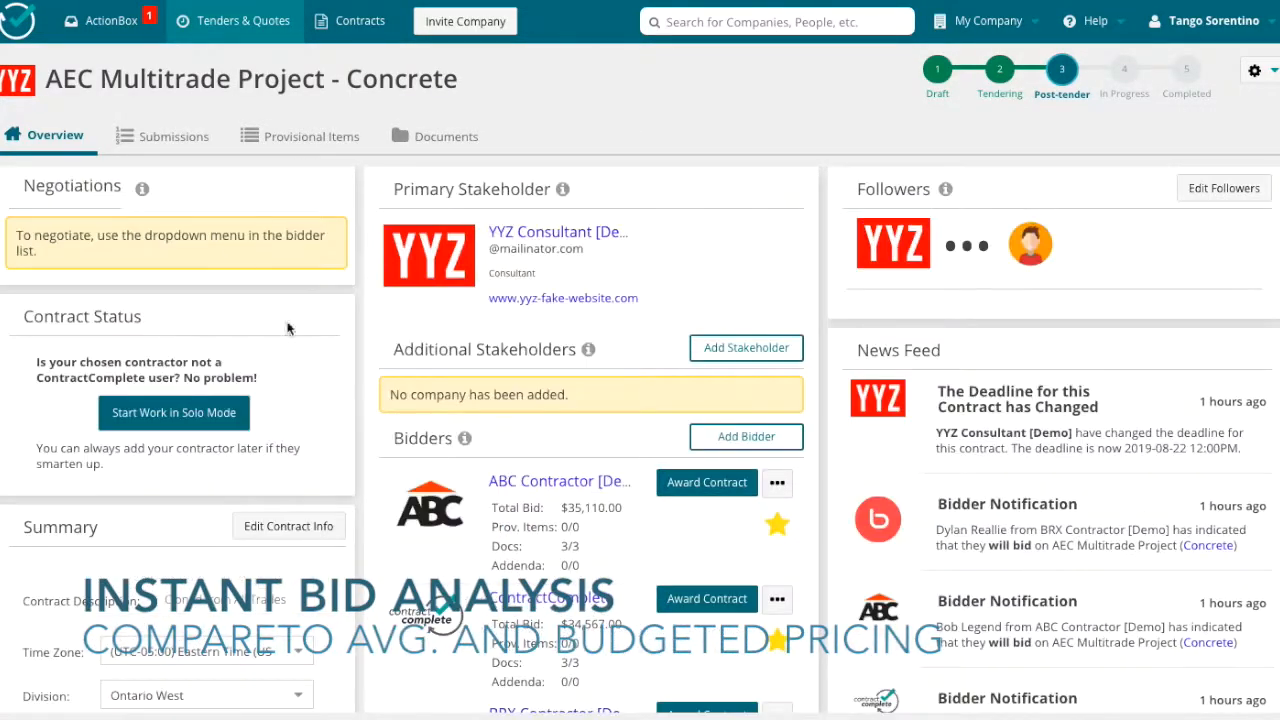
# - In the Concrete submissions, read ContractComplete's note on the foundation price and compare the bids against budgeted and average pricing
pyautogui.click(172, 136)
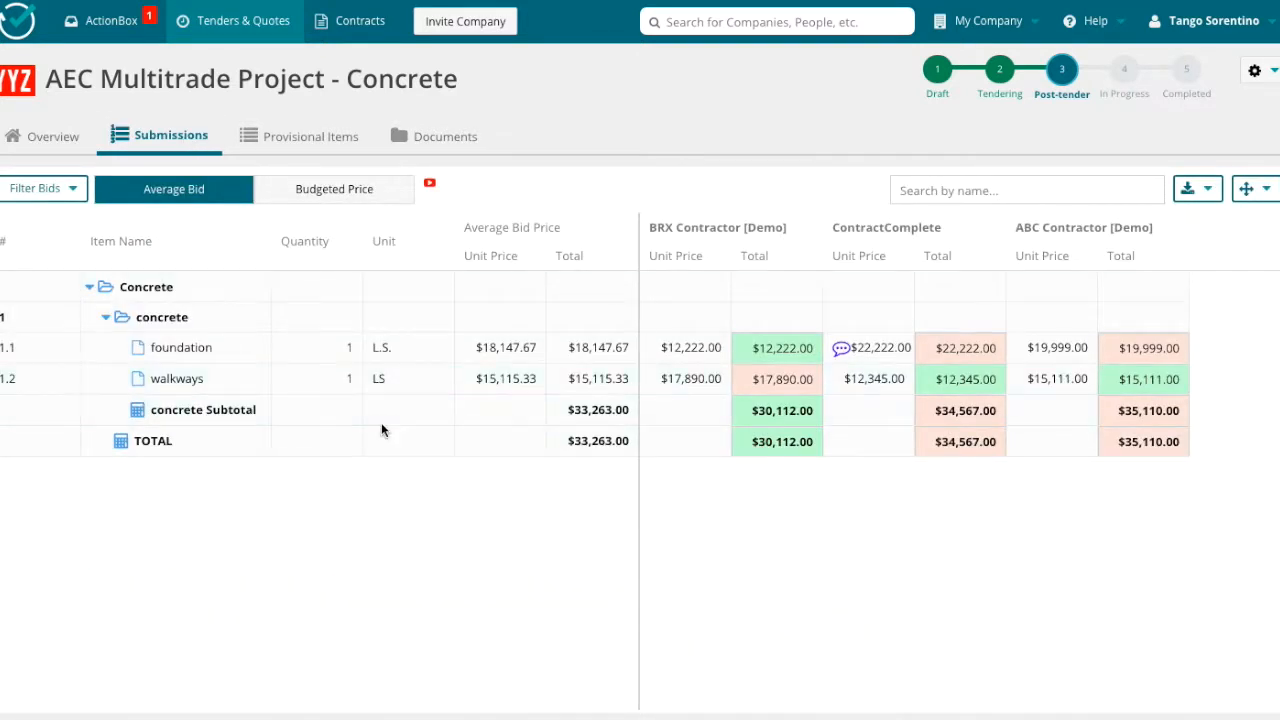
pyautogui.click(840, 348)
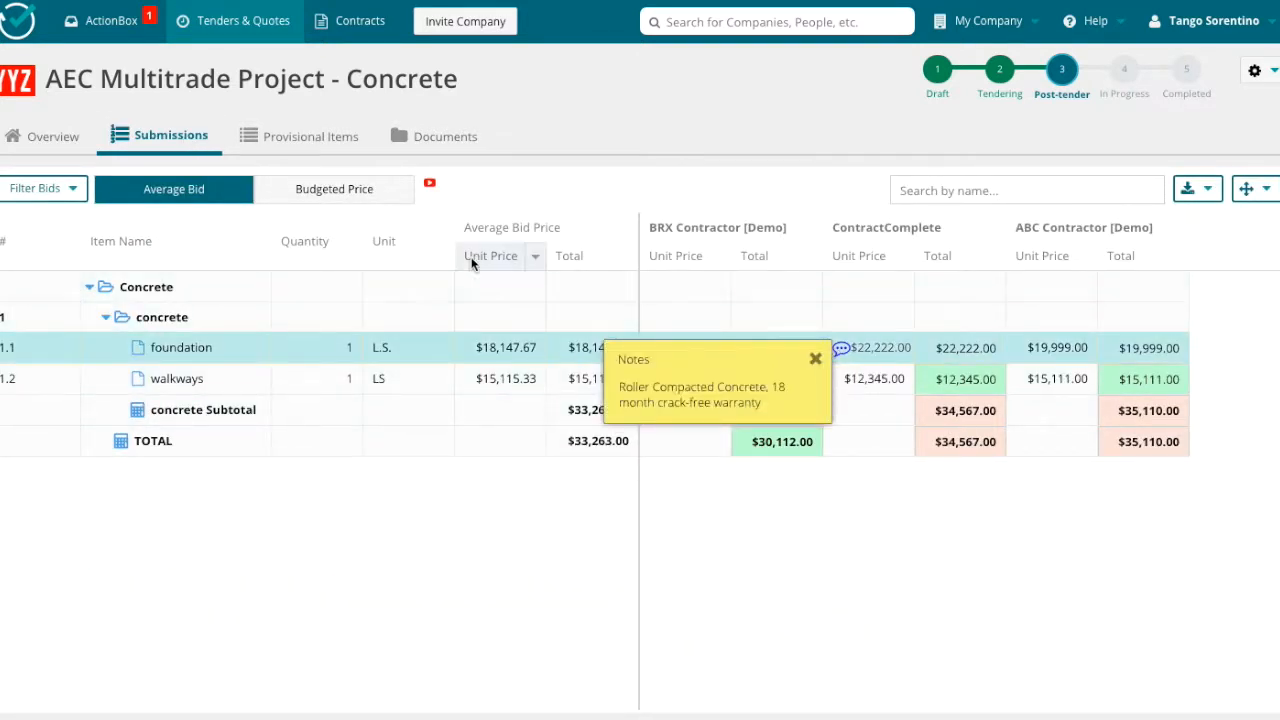
pyautogui.click(316, 192)
pyautogui.click(200, 195)
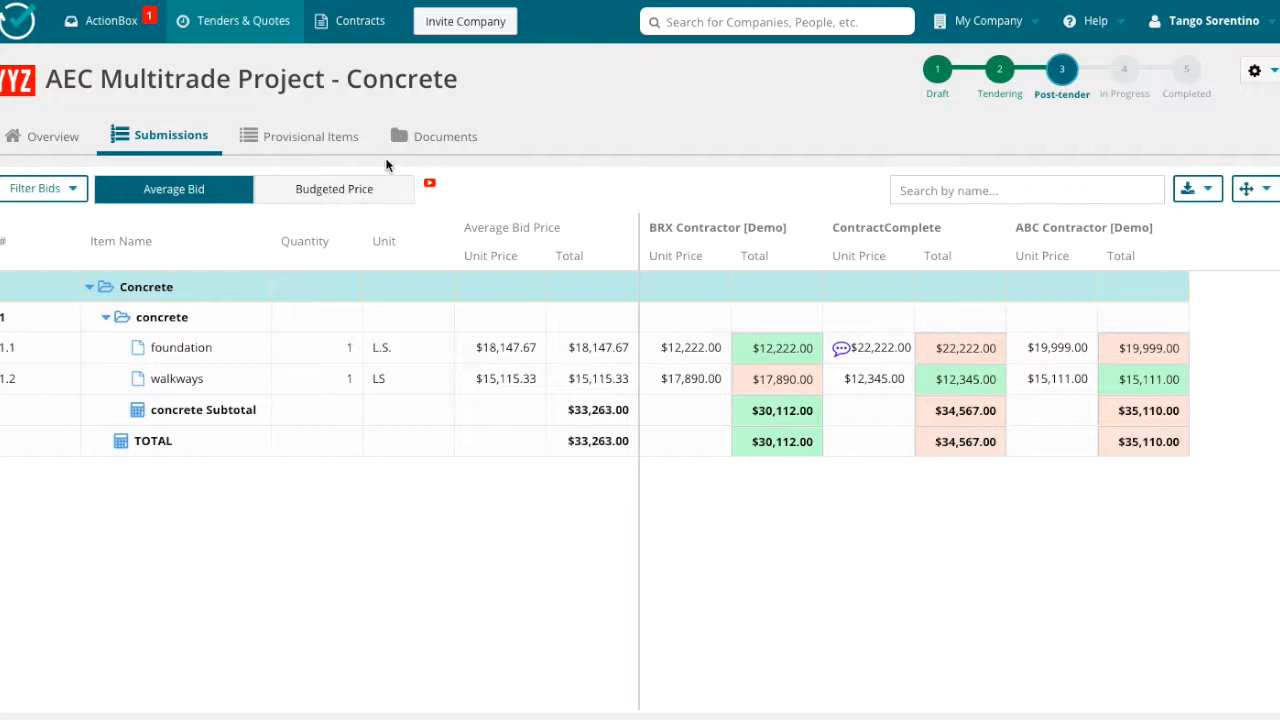
# - Browse ABC Contractor's bidder documents in the Concrete tender, and download and open the audit trail for _BFD004_Tender booklet.pdf
pyautogui.click(423, 138)
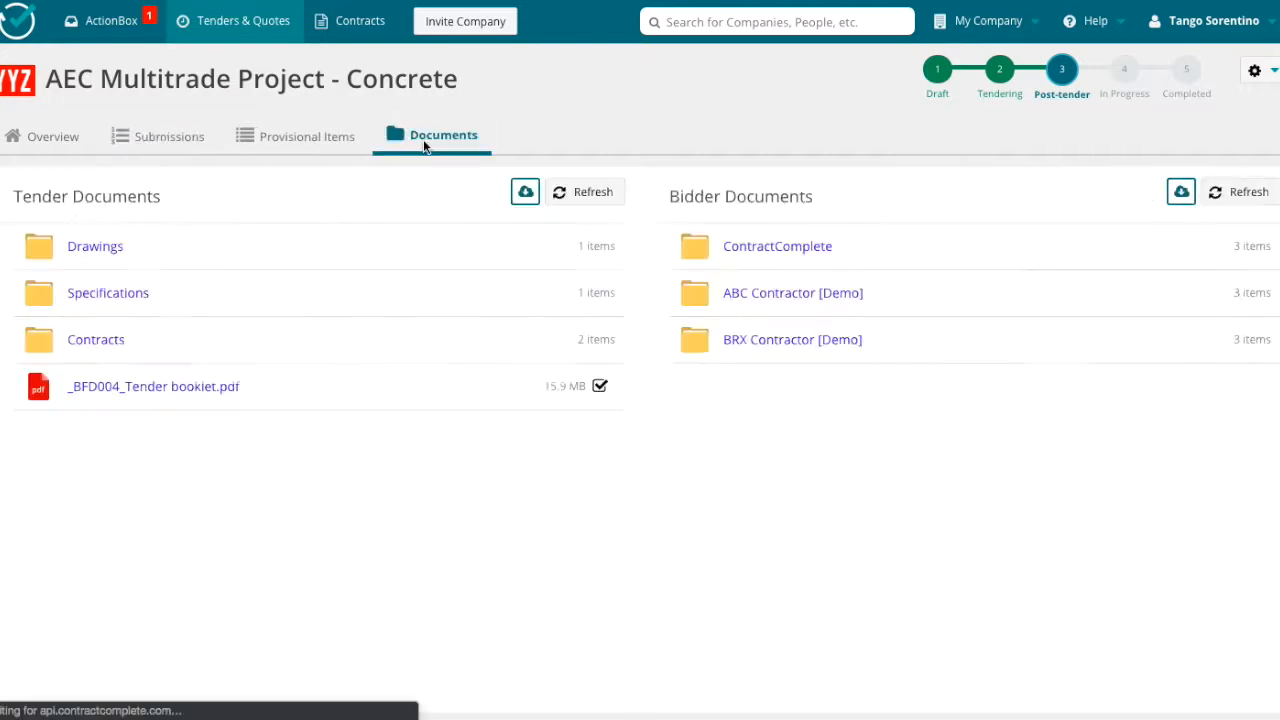
pyautogui.click(787, 296)
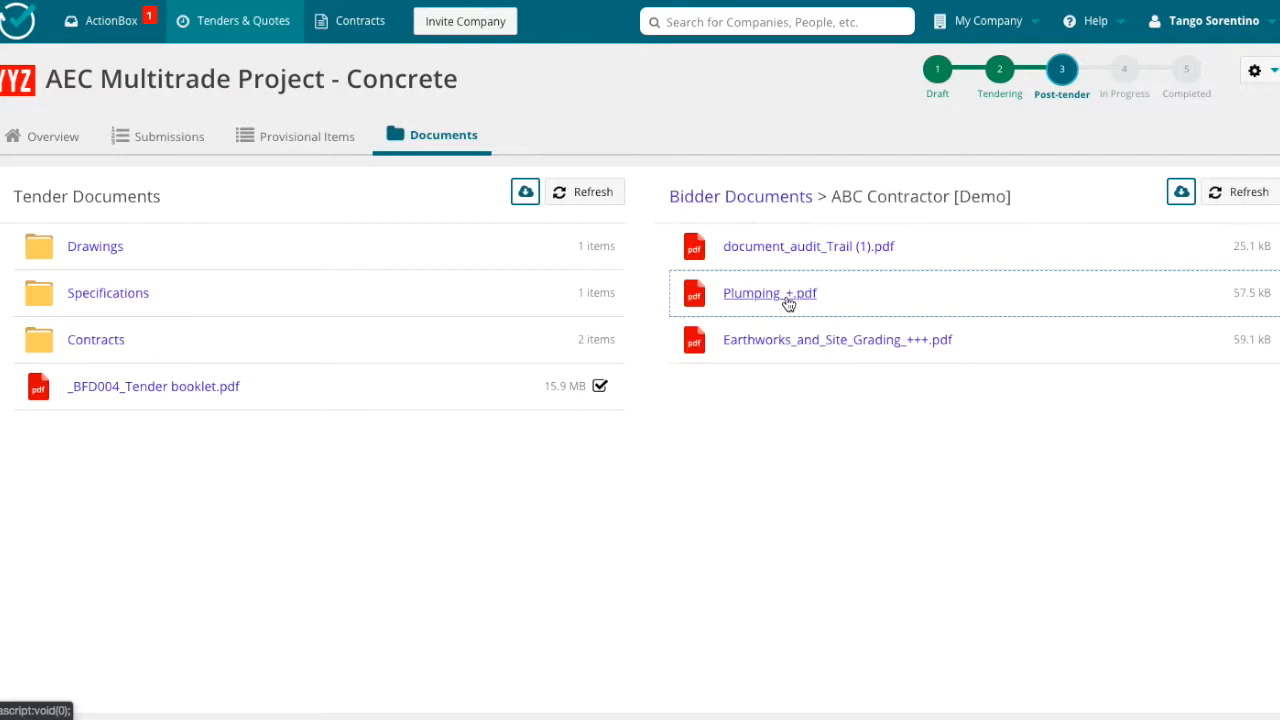
pyautogui.click(720, 197)
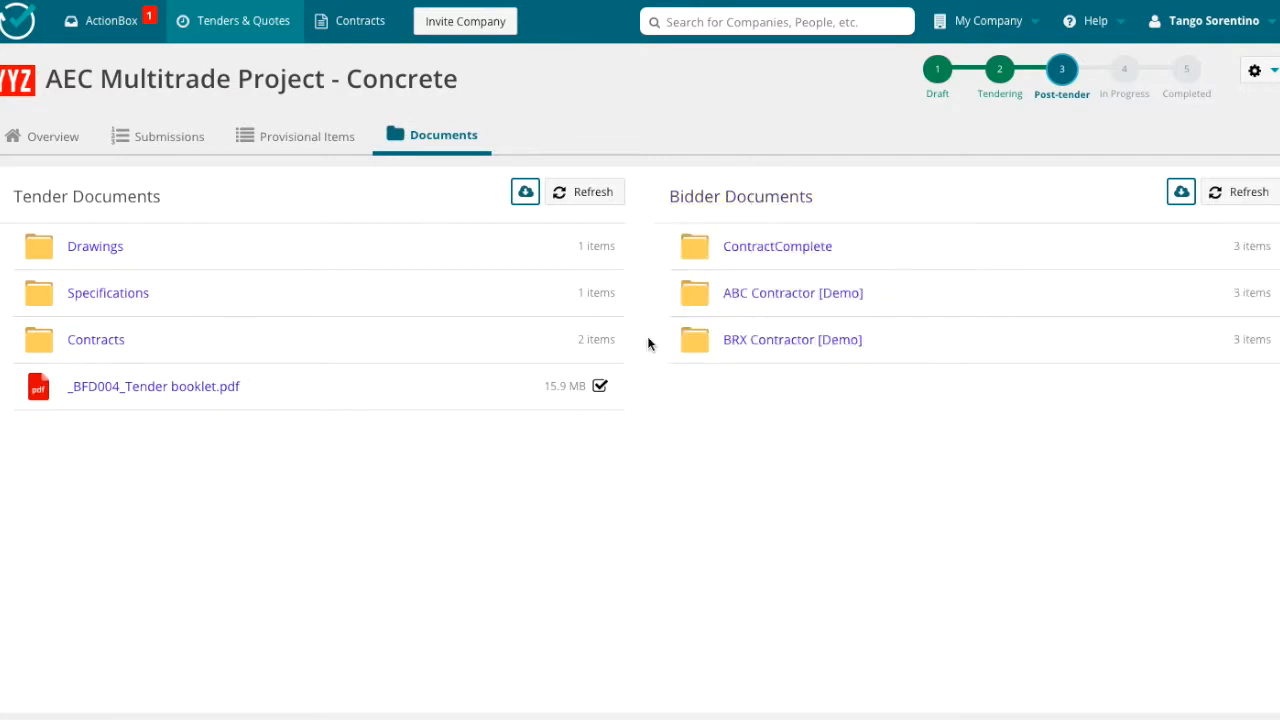
pyautogui.click(600, 398)
pyautogui.click(129, 704)
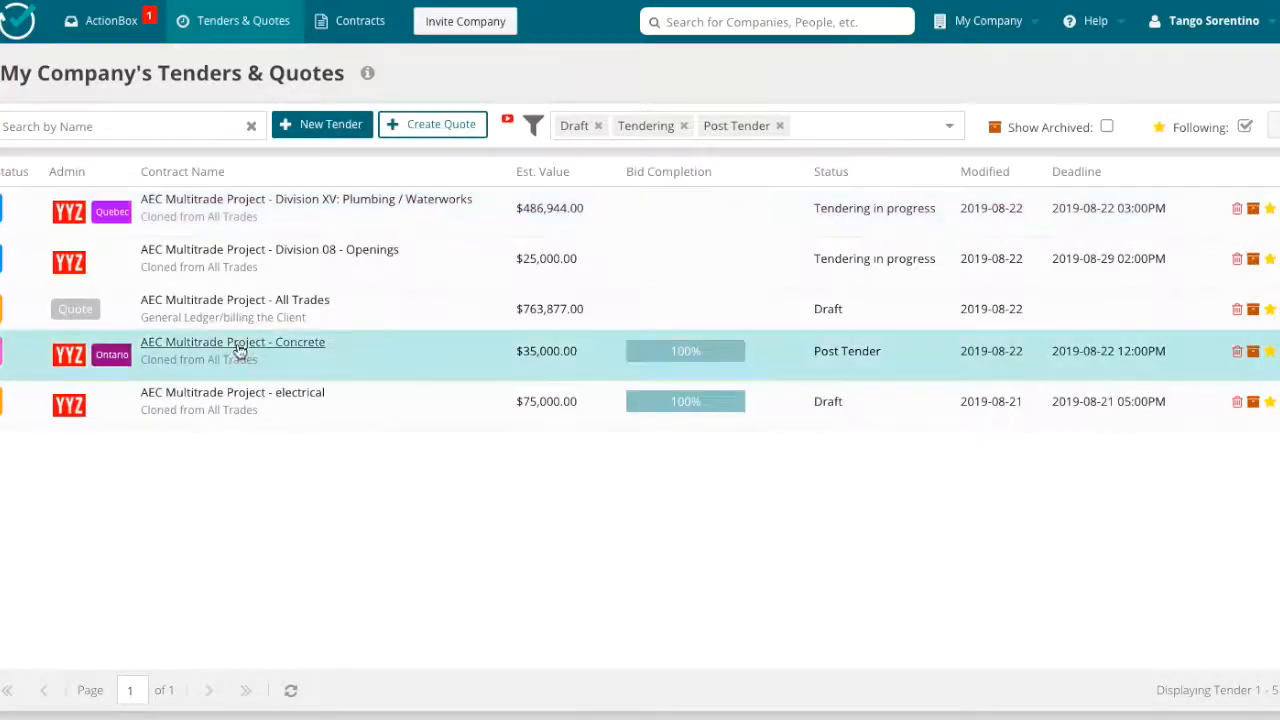
# - Reopen the Concrete tender and open ABC Contractor's bidder options in the bidder list
pyautogui.click(237, 343)
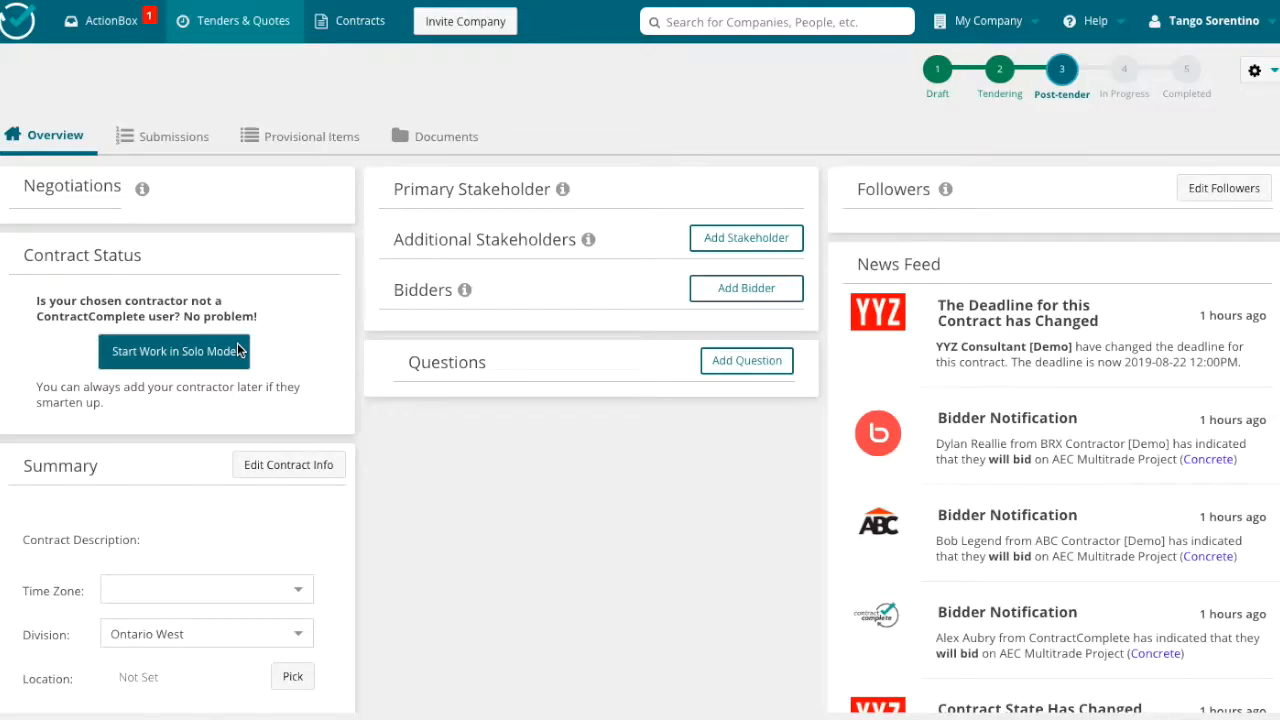
pyautogui.scroll(-2, 604, 565)
pyautogui.scroll(2, 604, 565)
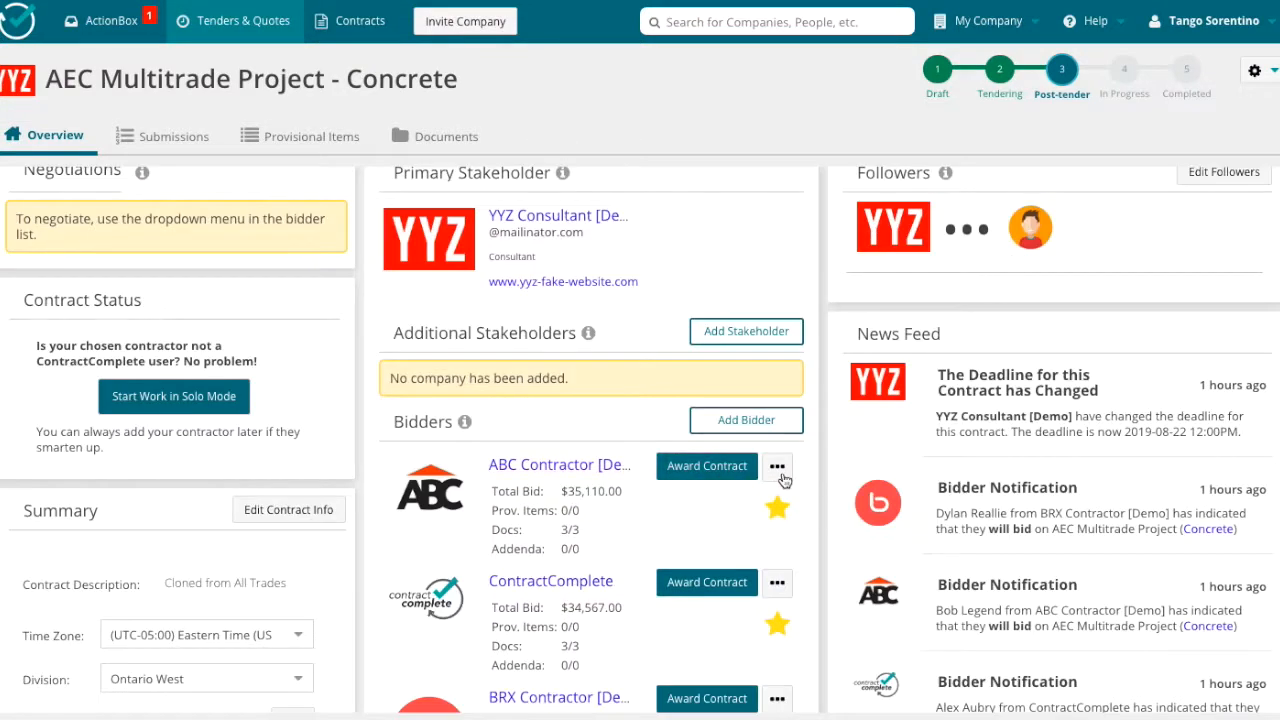
pyautogui.click(777, 466)
pyautogui.click(748, 525)
pyautogui.scroll(-1, 702, 530)
pyautogui.scroll(1, 702, 530)
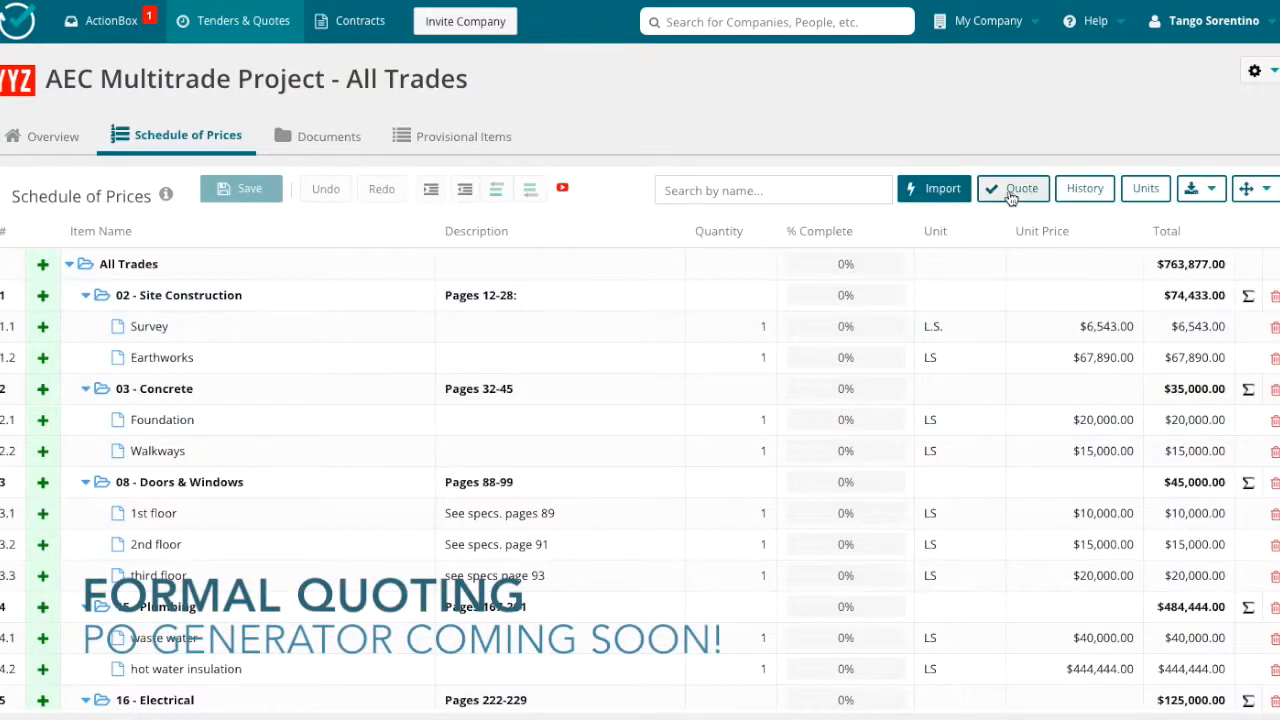
# - Open the quote builder from the All Trades schedule of prices and examine the quote's cover sheet, terms, line items, inclusions and exclusions
pyautogui.click(1010, 192)
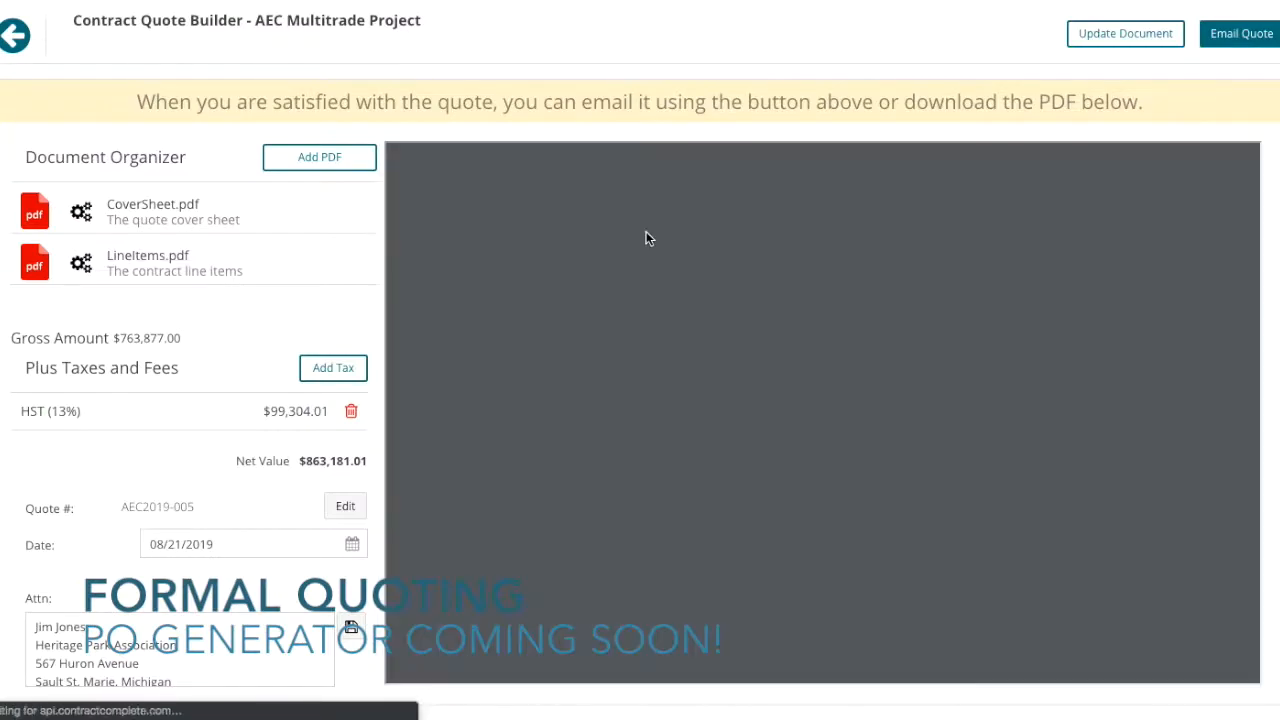
pyautogui.scroll(-5, 848, 501)
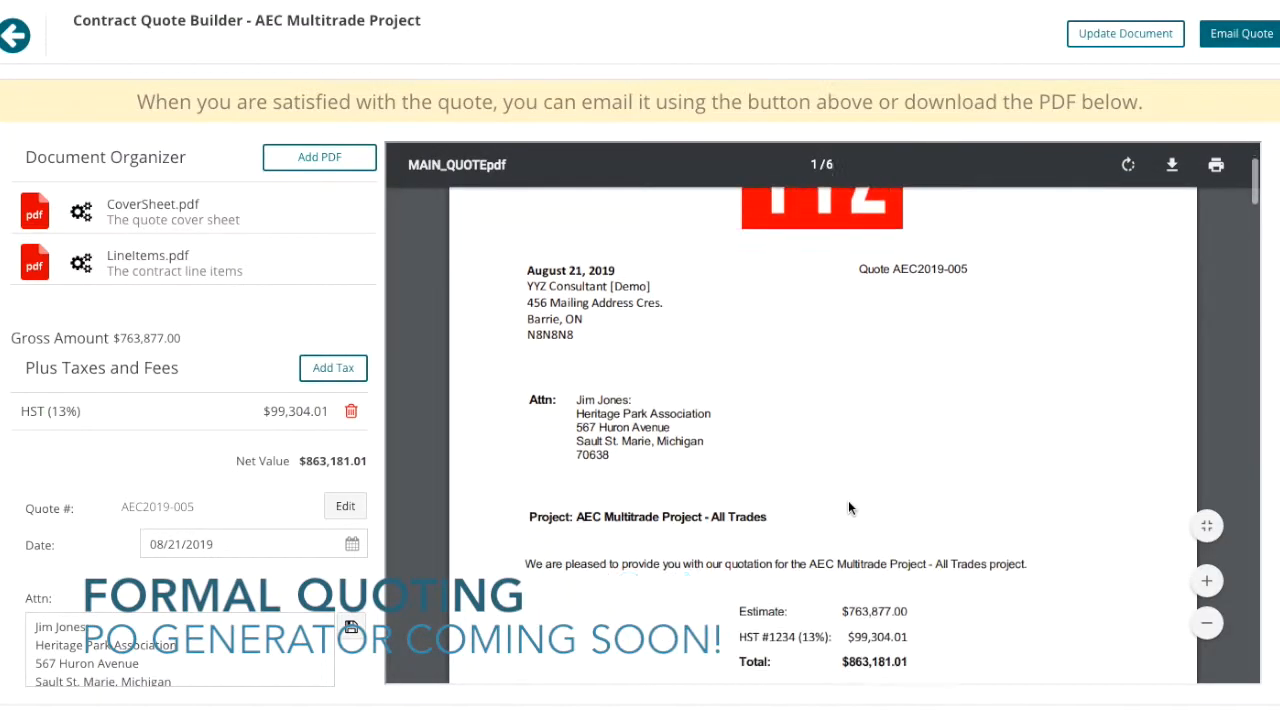
pyautogui.scroll(-10, 848, 507)
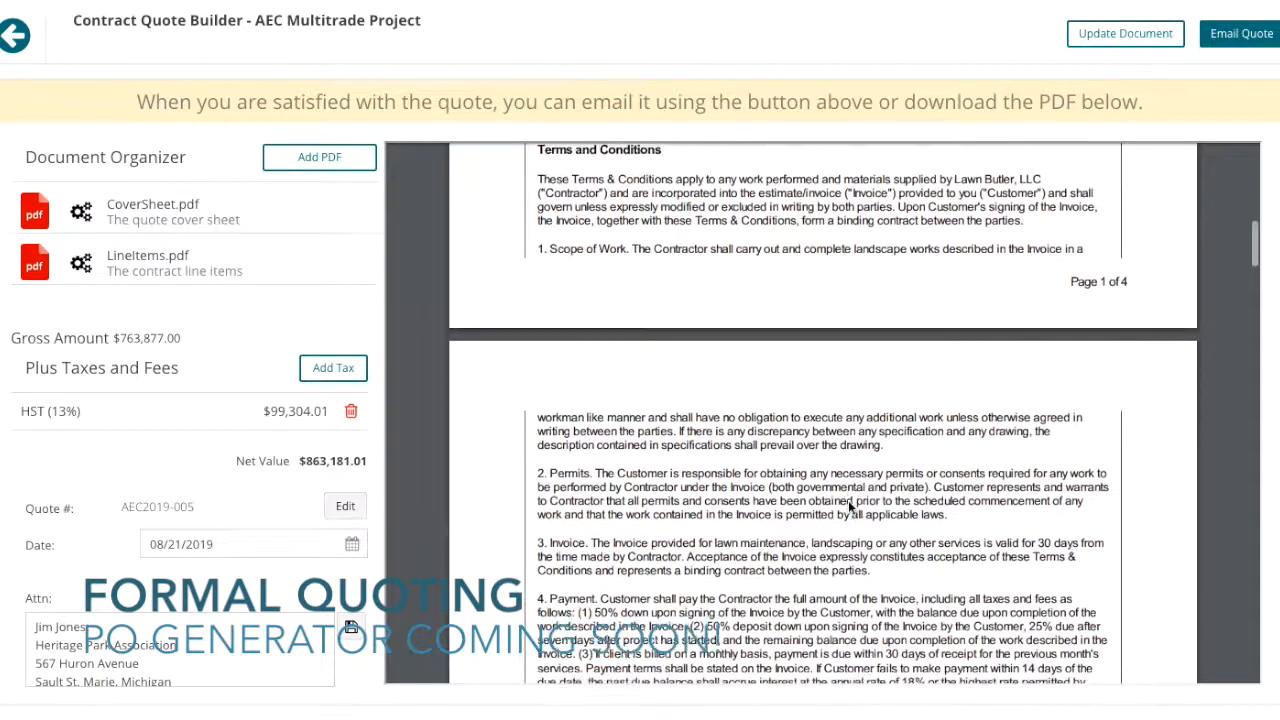
pyautogui.scroll(-15, 848, 508)
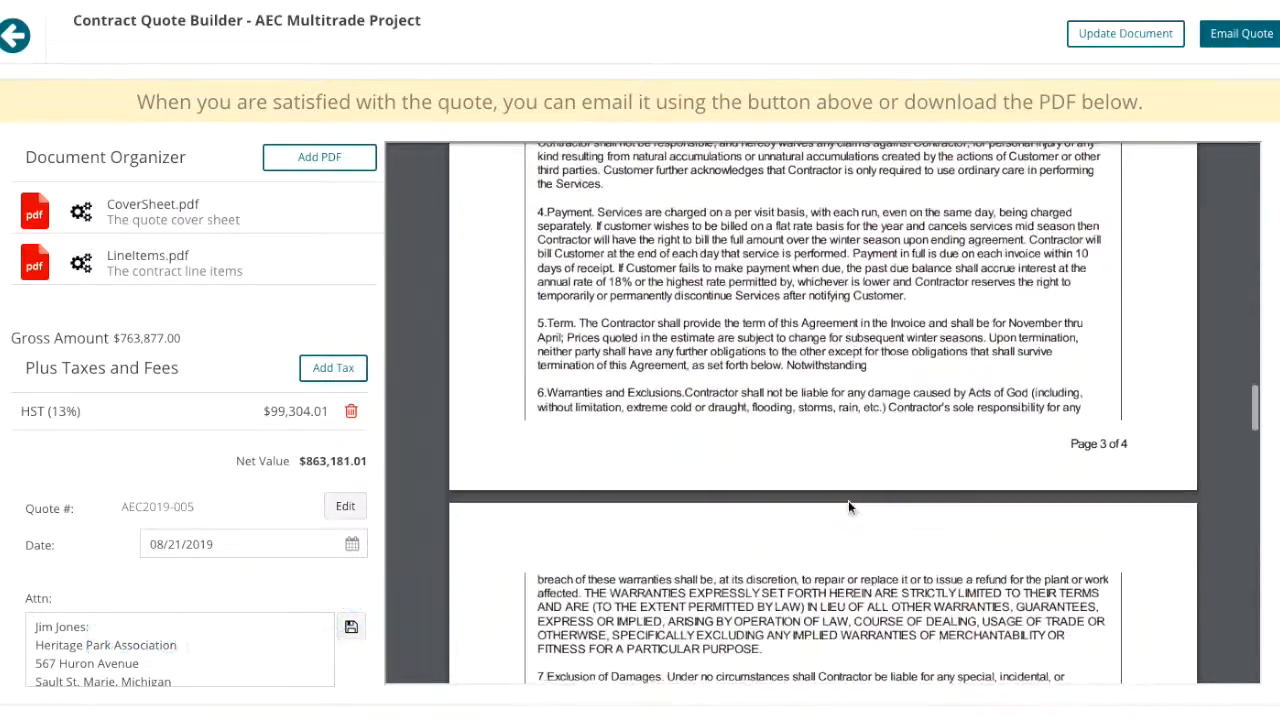
pyautogui.scroll(-5, 848, 508)
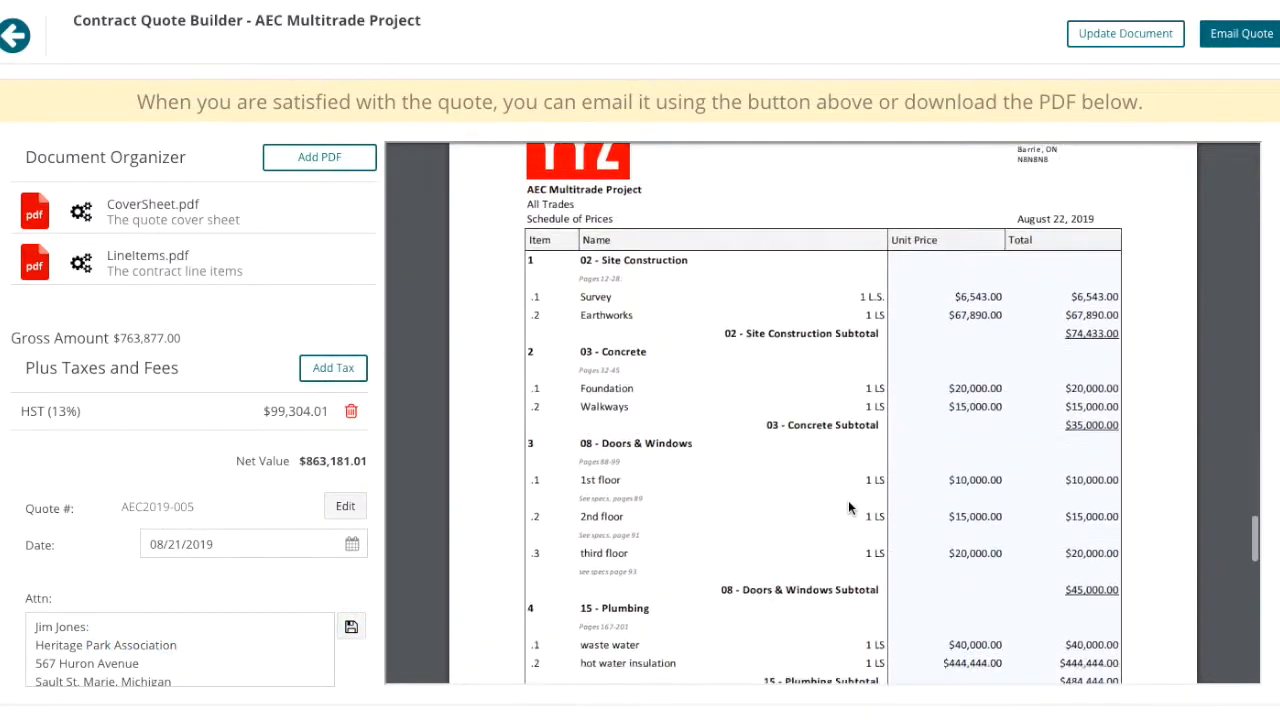
pyautogui.scroll(-6, 848, 507)
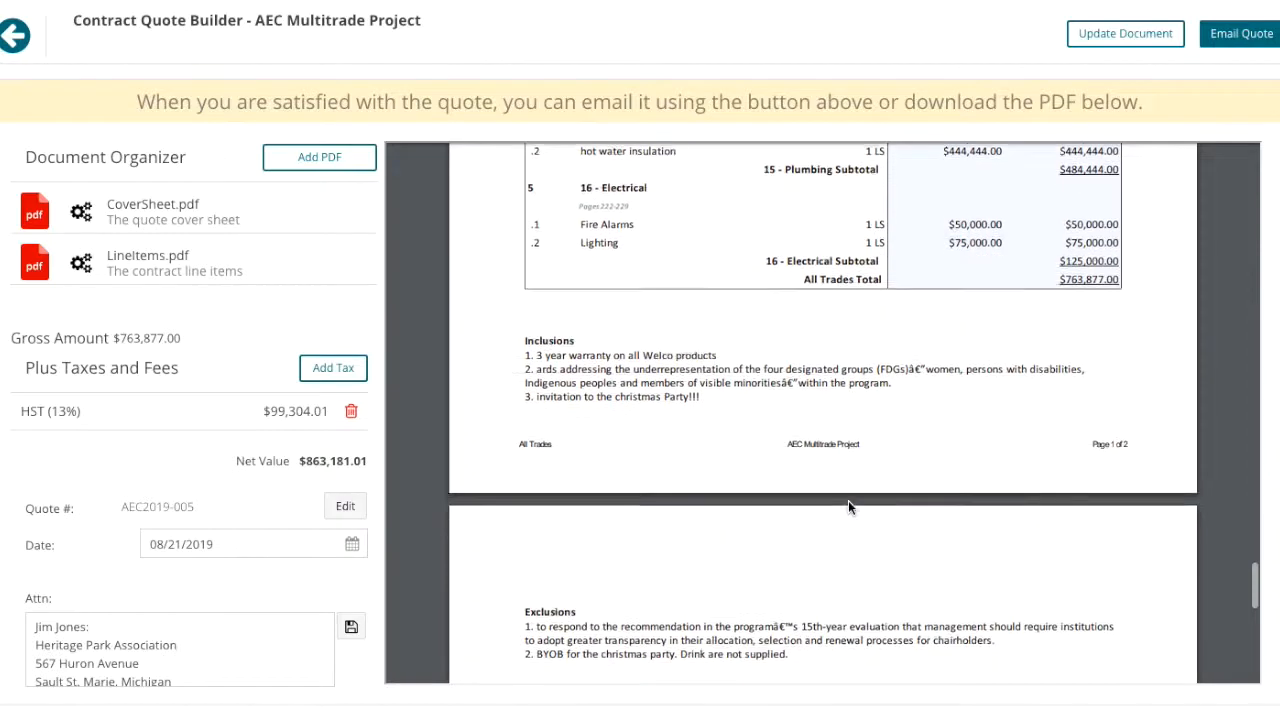
pyautogui.scroll(-1, 848, 507)
pyautogui.scroll(-10, 239, 541)
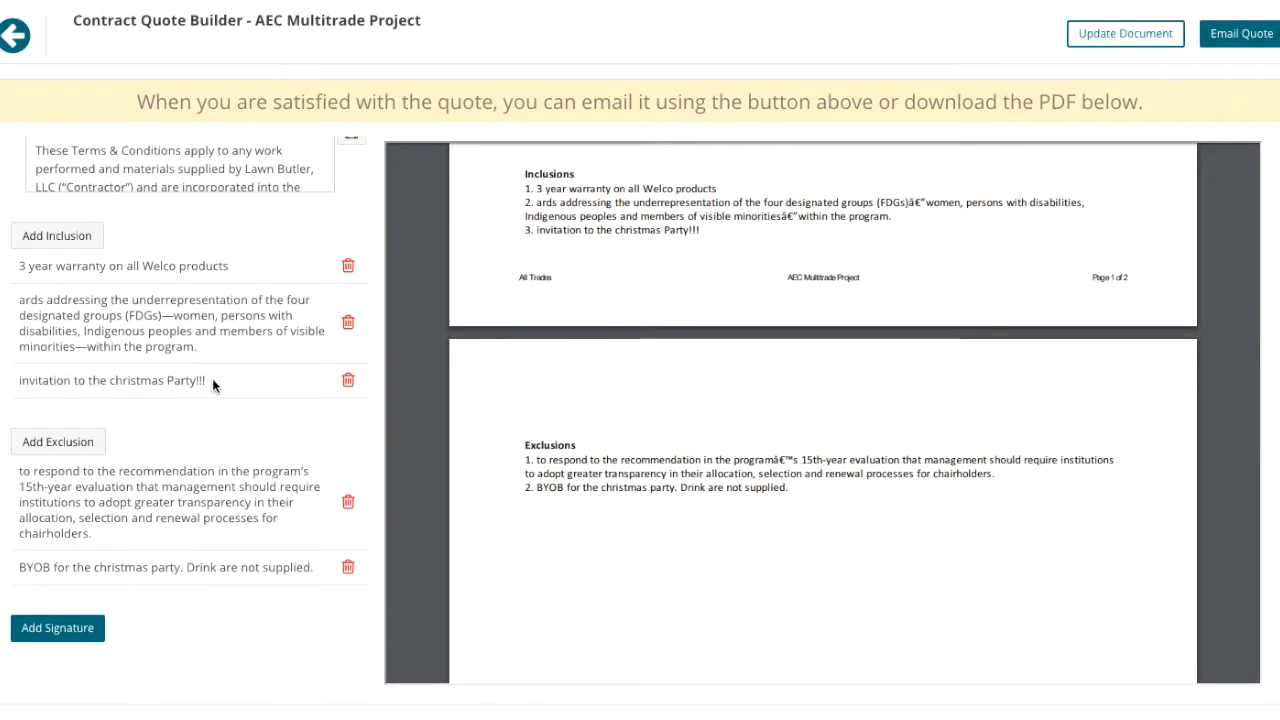
pyautogui.scroll(10, 212, 385)
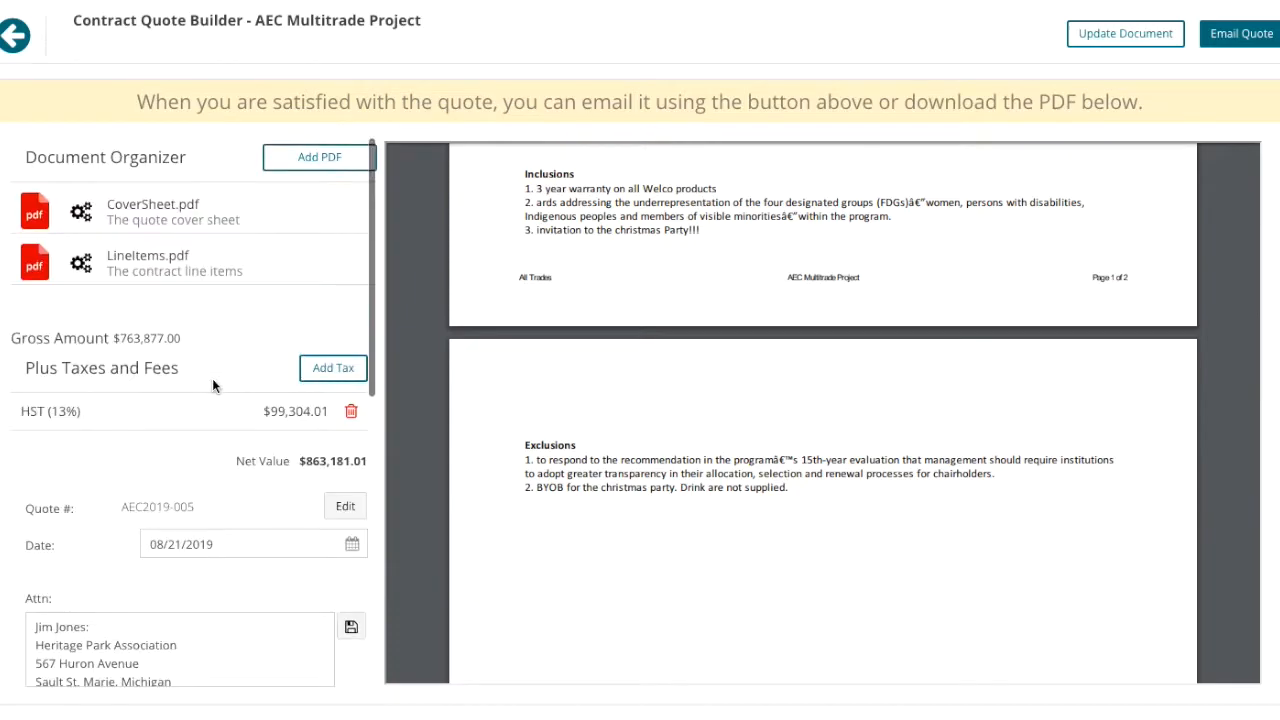
# - Attach the uploaded file Arch. Drawing 1234.pdf to the All Trades quote
pyautogui.click(318, 157)
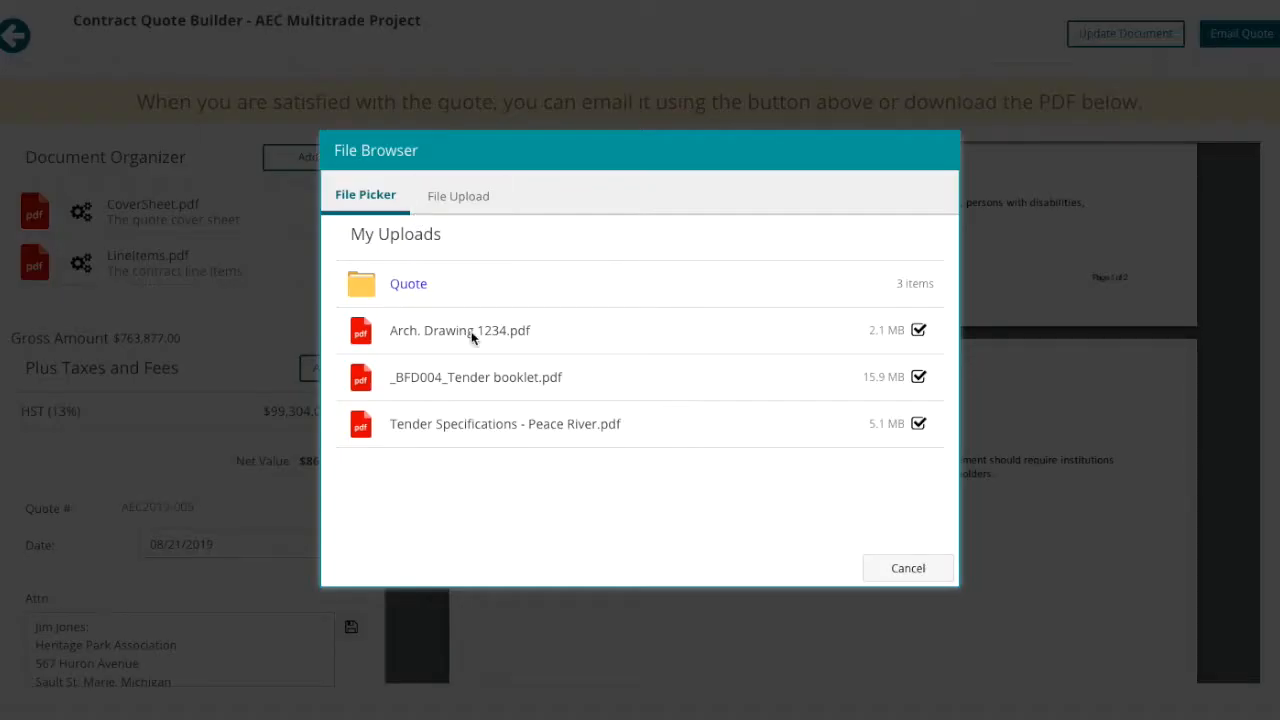
pyautogui.click(489, 325)
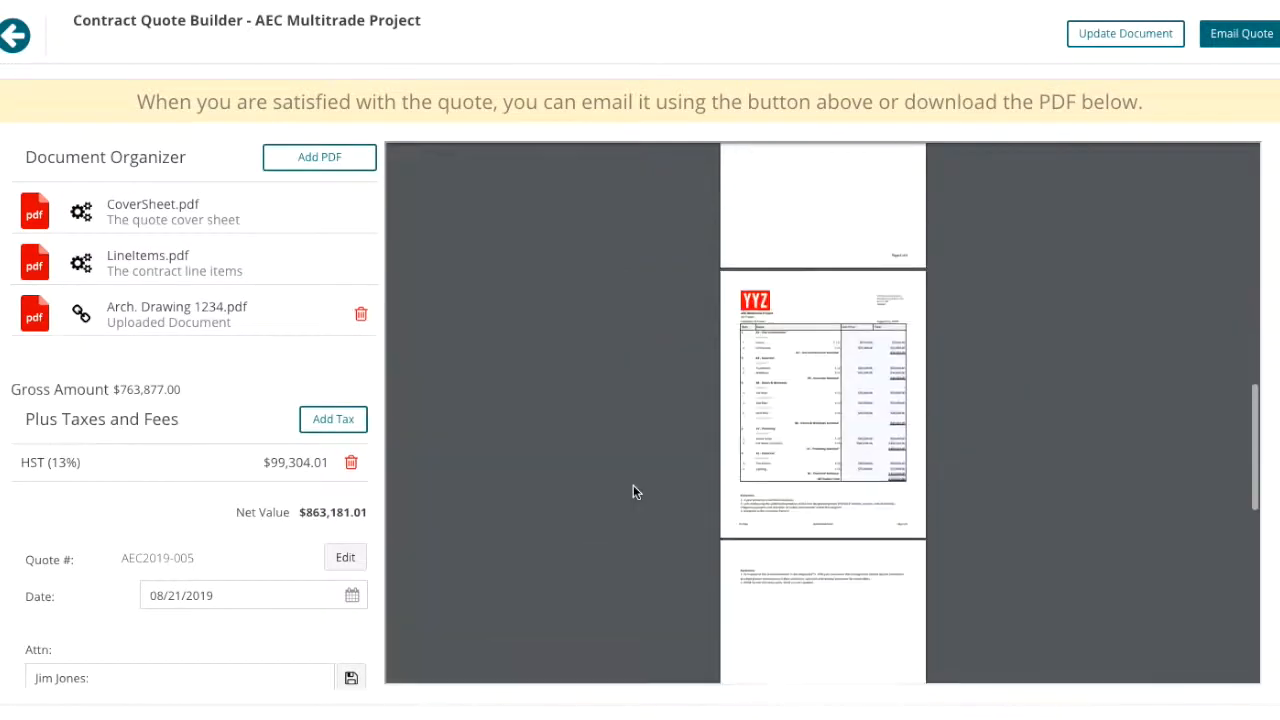
pyautogui.click(1215, 45)
pyautogui.click(621, 364)
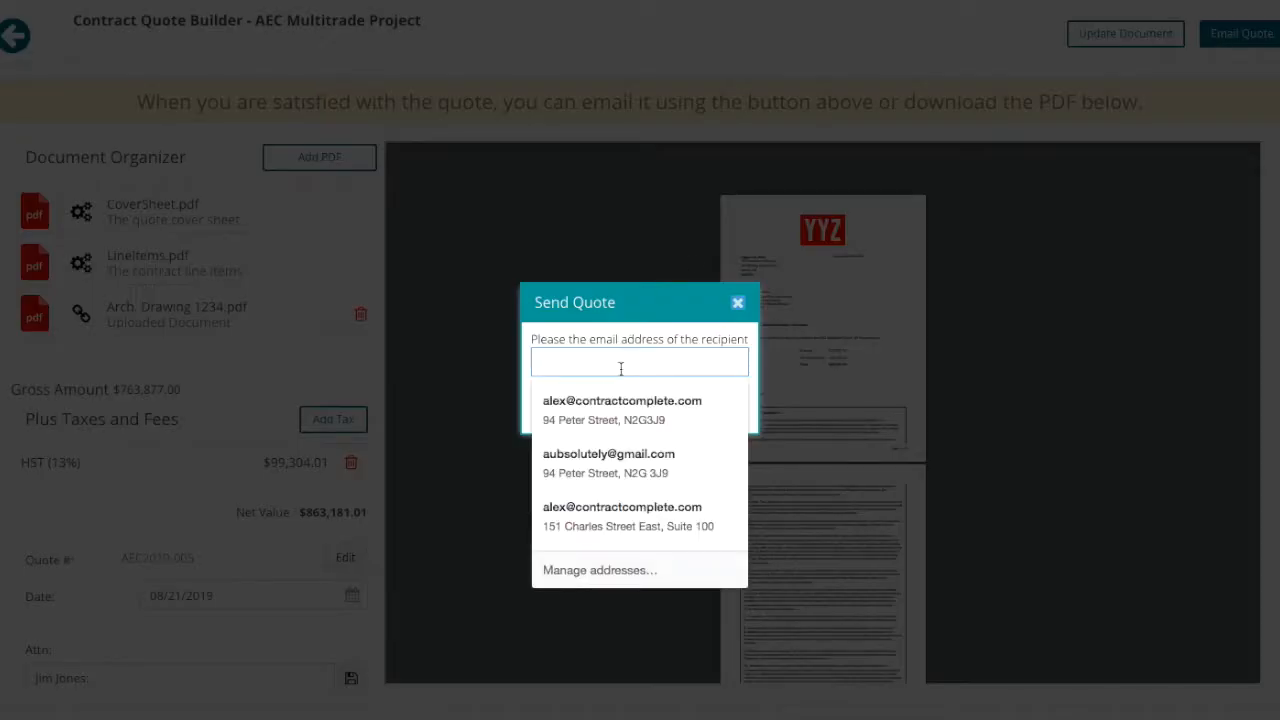
pyautogui.click(738, 302)
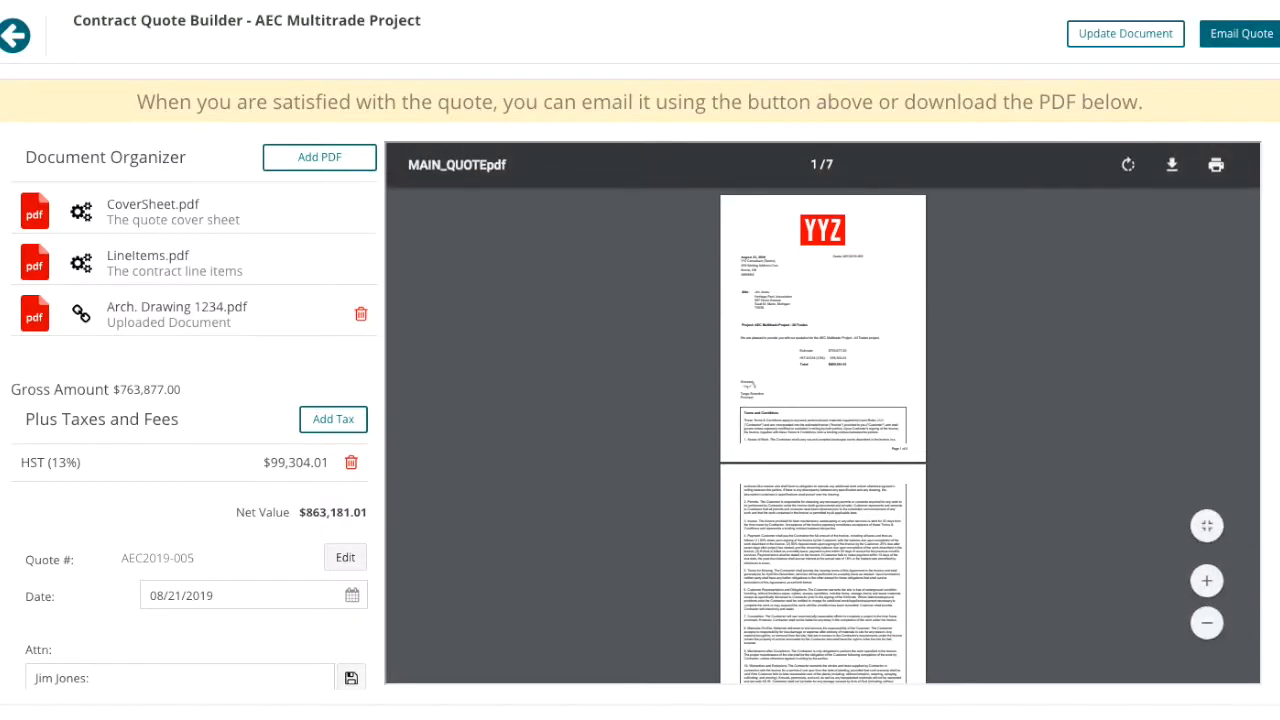
# - Return to the All Trades schedule of prices, export it to Excel (.xlsx), and widen the Total column in the opened workbook
pyautogui.click(14, 37)
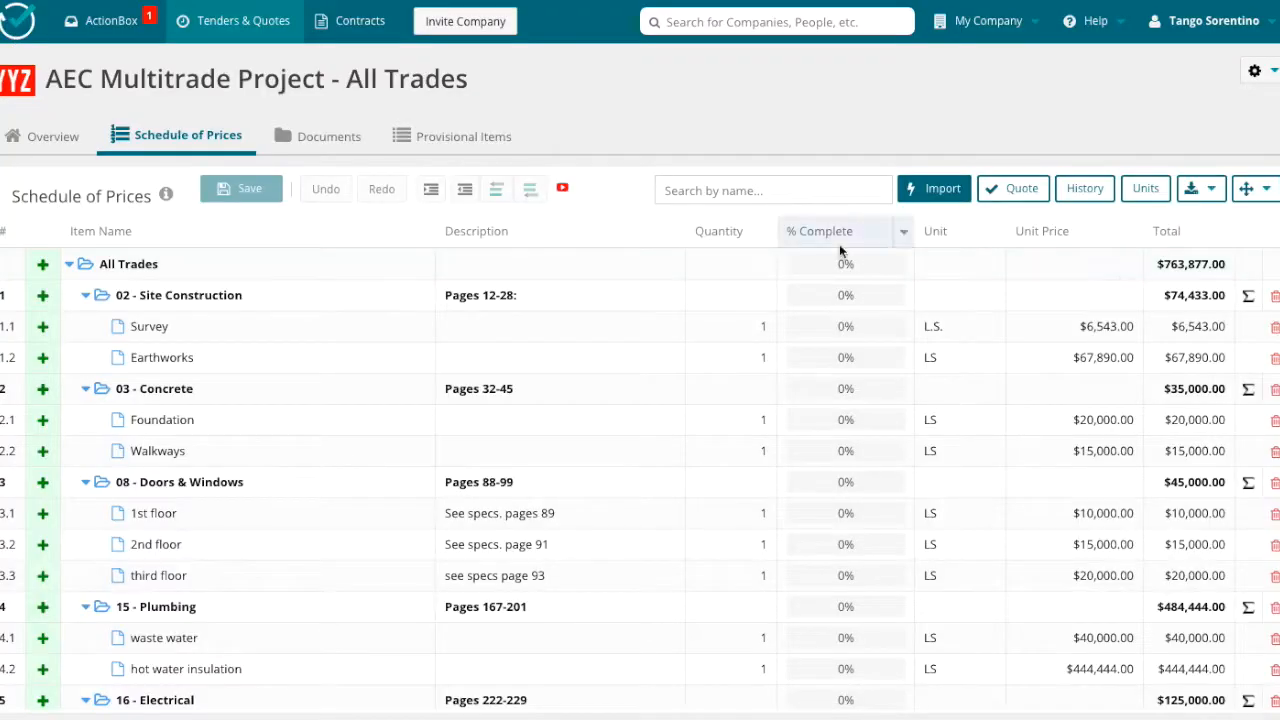
pyautogui.click(1200, 189)
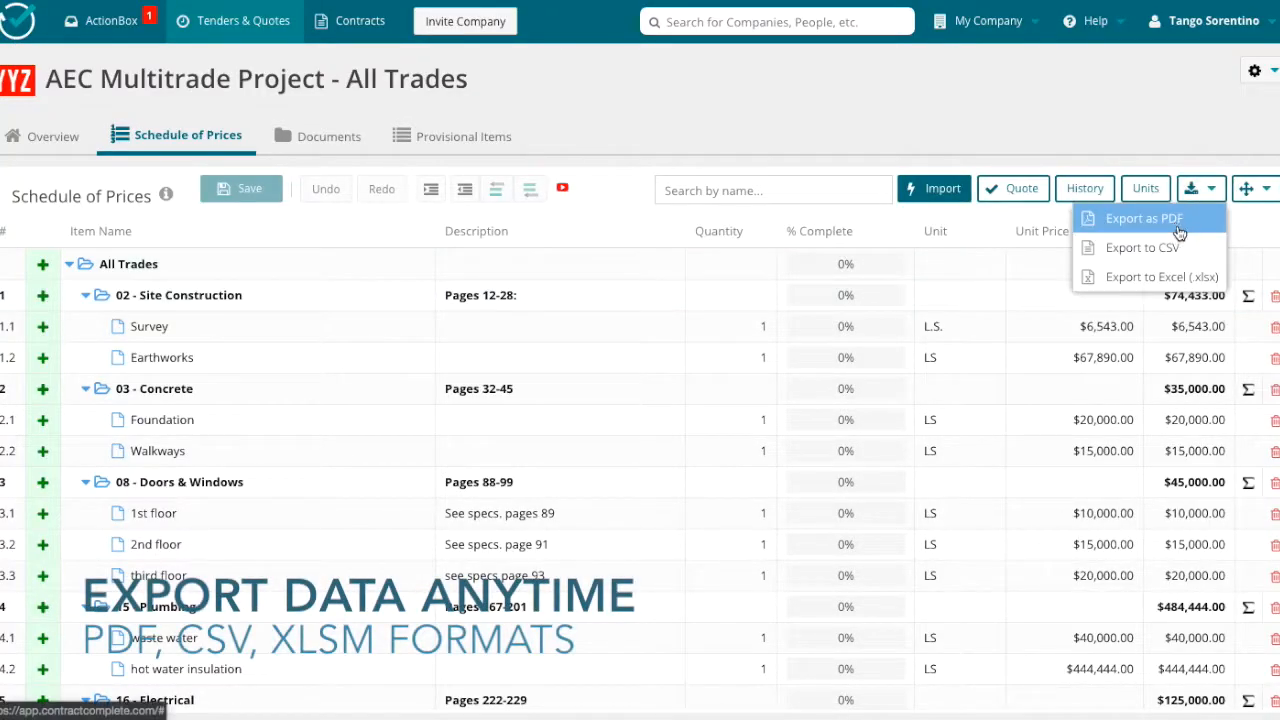
pyautogui.click(1166, 277)
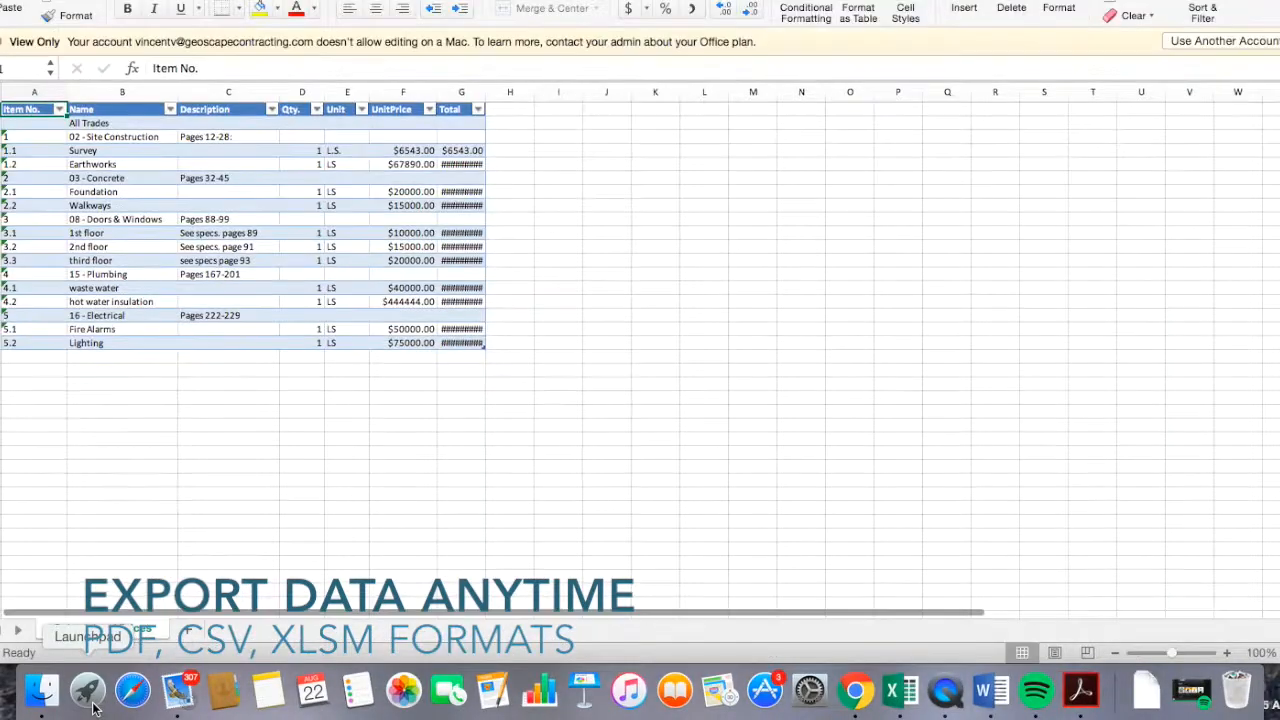
pyautogui.moveTo(491, 91); pyautogui.dragTo(522, 91)
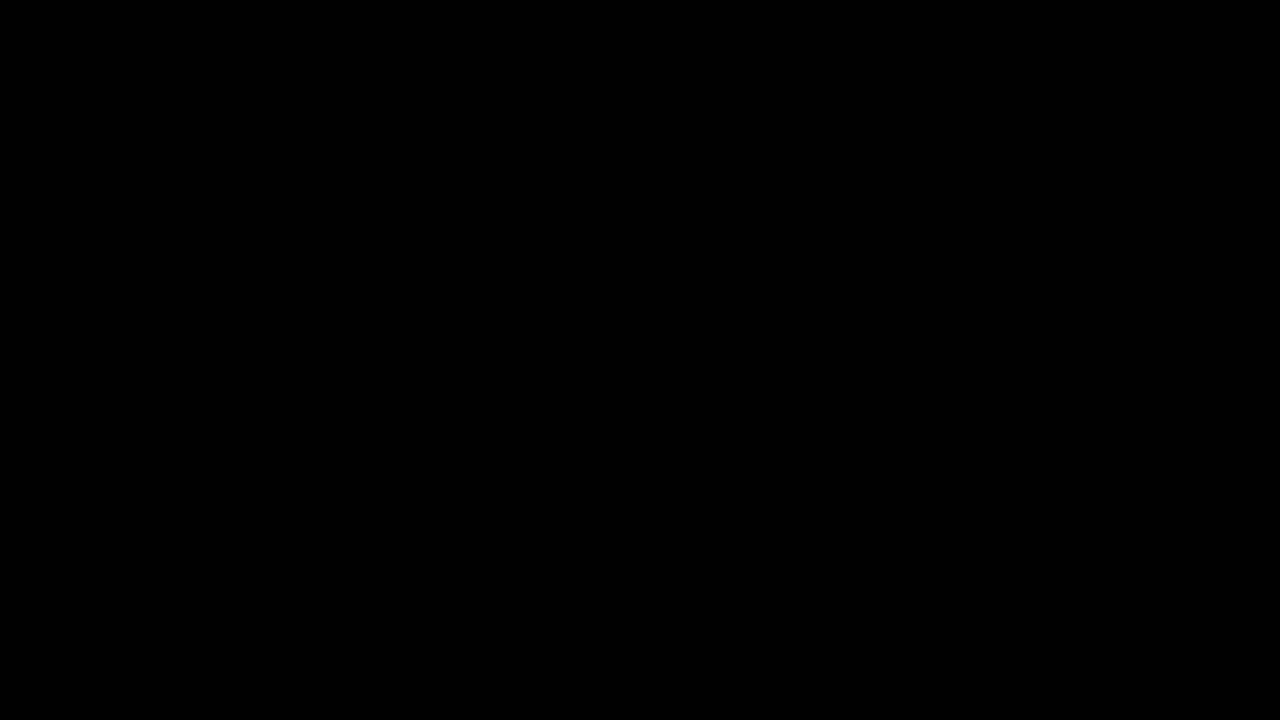